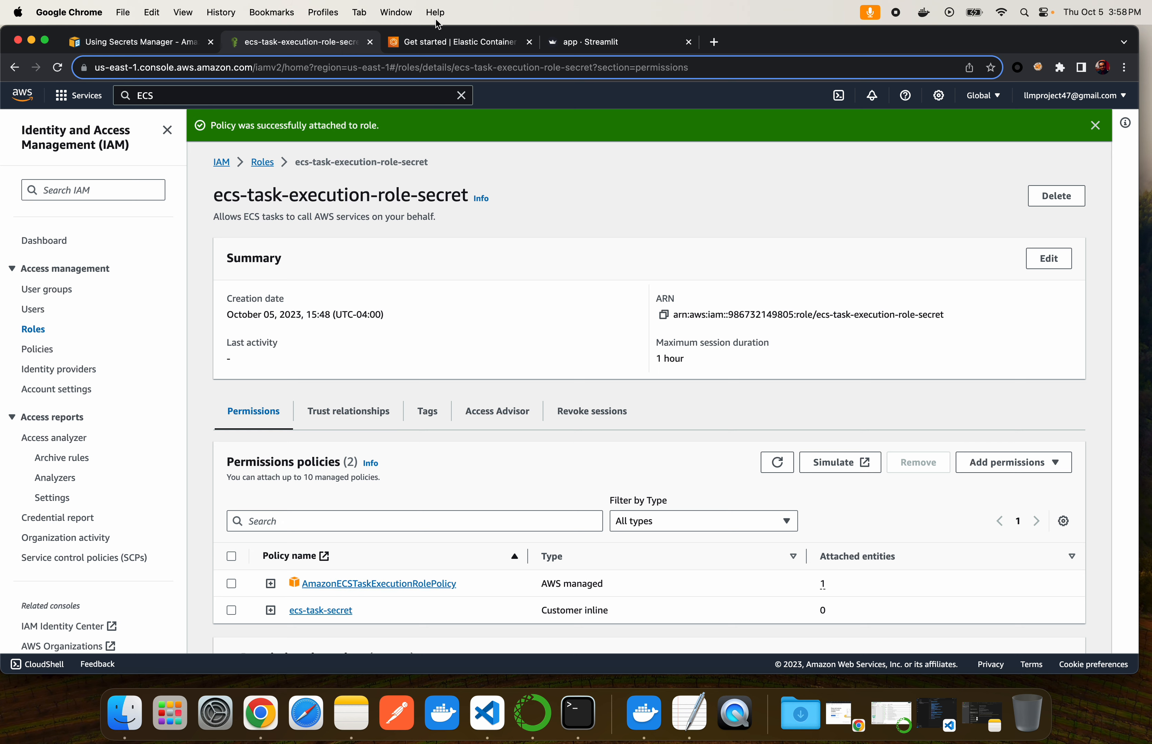
# Replace the IAM role page with the Elastic Container Service page, found by searching the AWS console for ECS
pyautogui.click(419, 36)
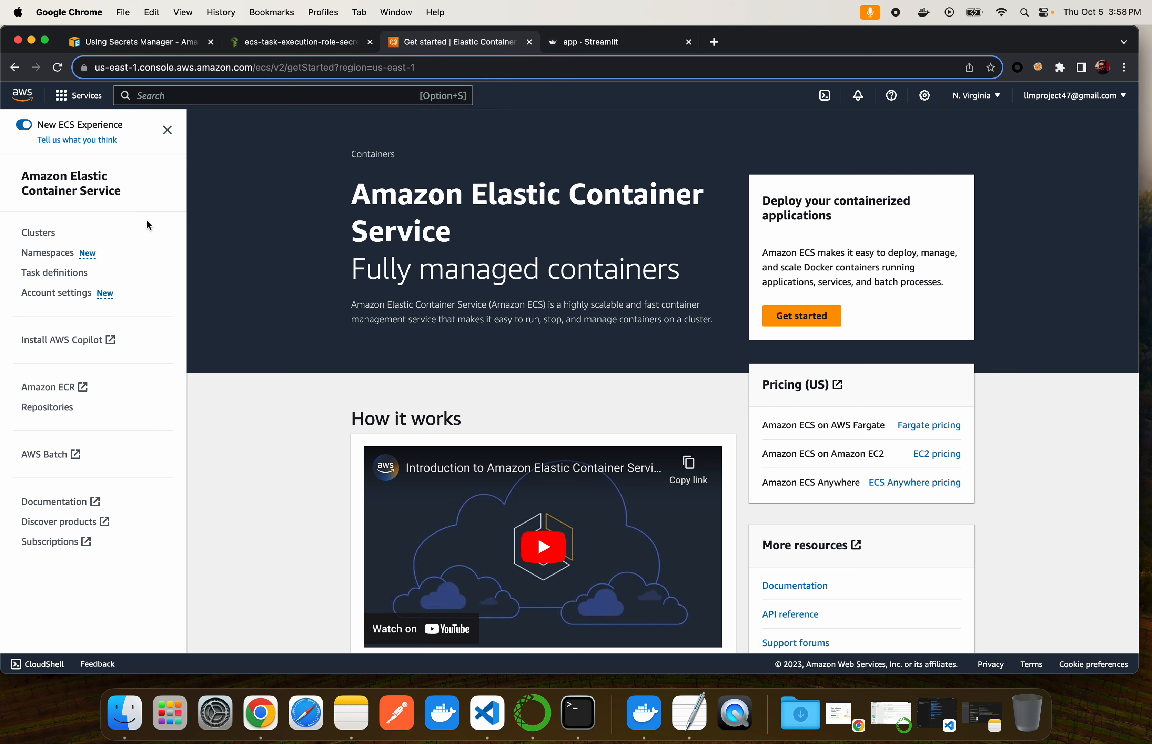
pyautogui.click(247, 43)
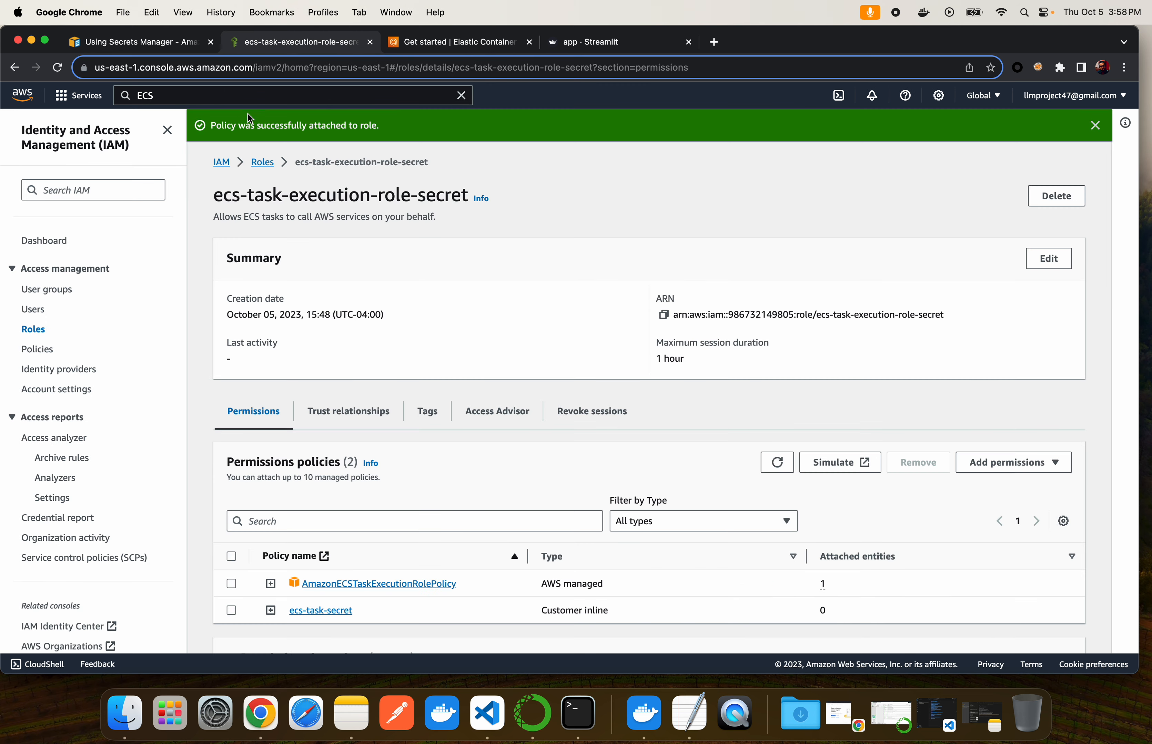
pyautogui.click(243, 86)
pyautogui.click(31, 95)
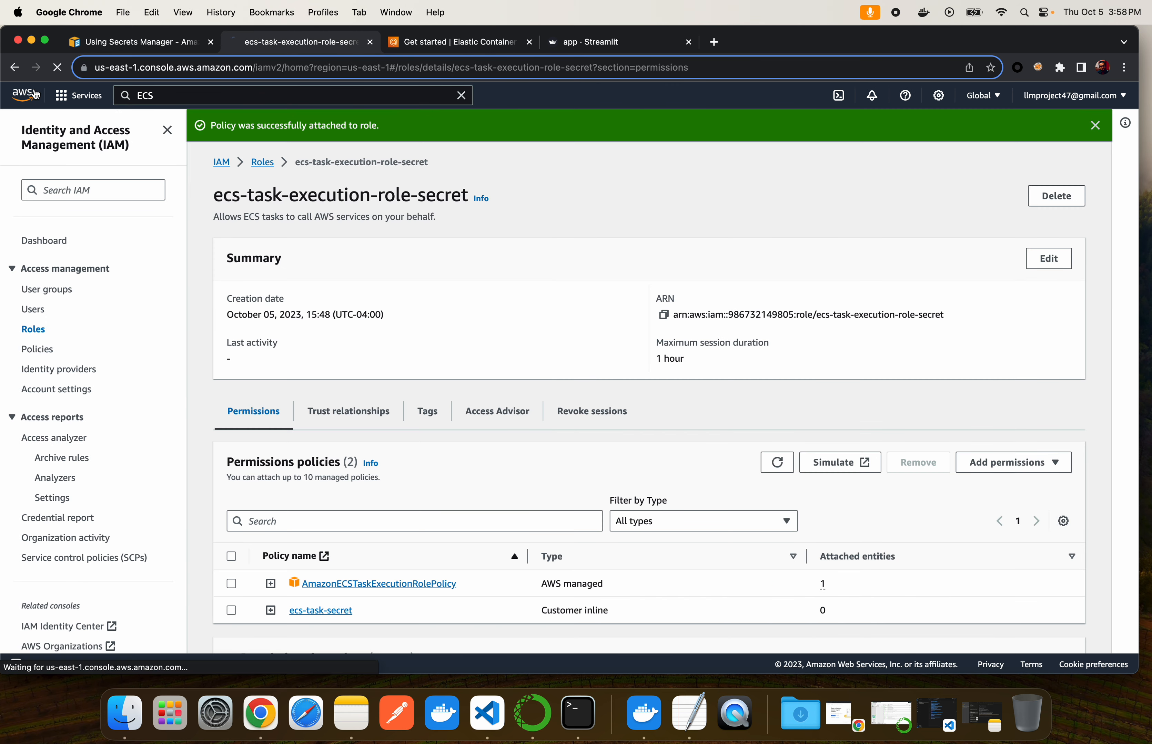
pyautogui.click(214, 100)
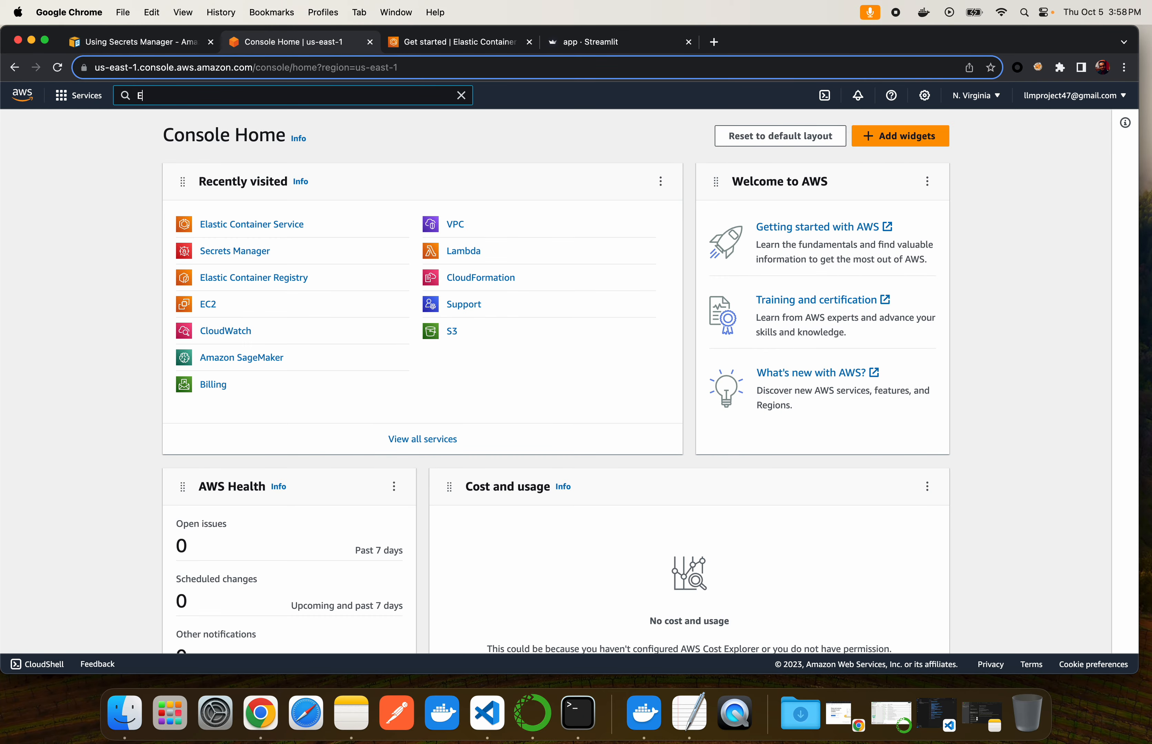
pyautogui.write('ECS')
pyautogui.click(368, 224)
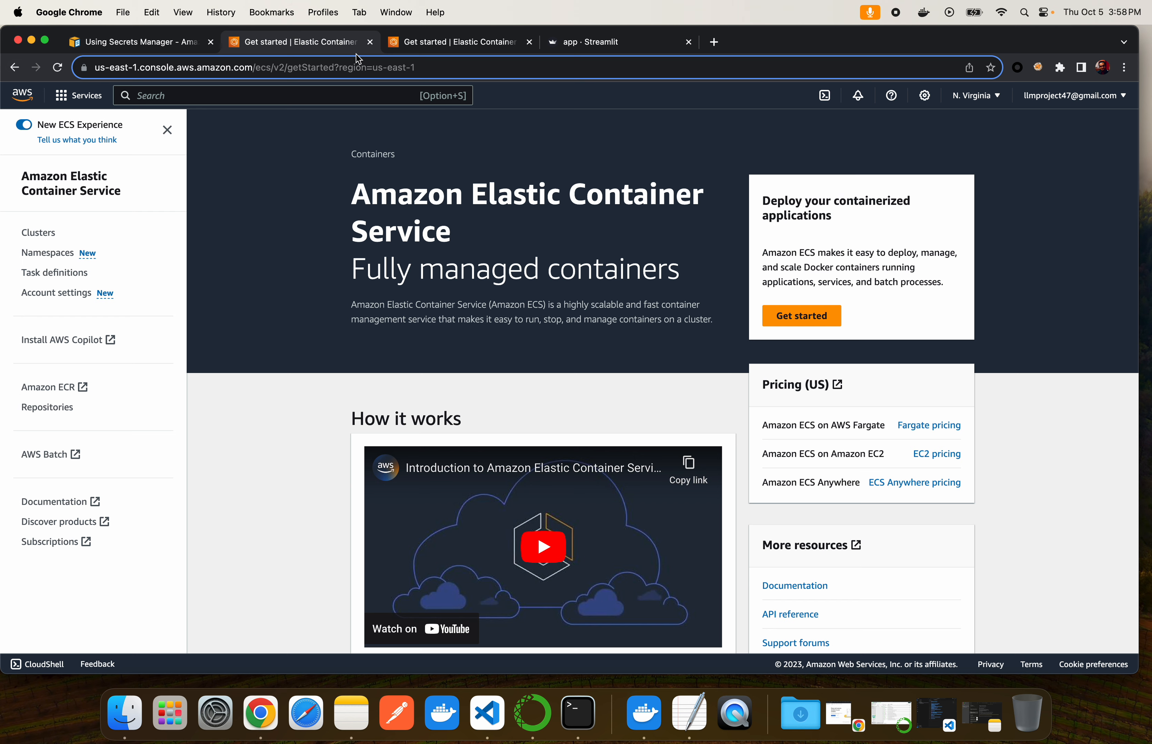
# Start a new cluster in the other Elastic Container Service tab and name it ecs-fargate-cluster
pyautogui.click(426, 46)
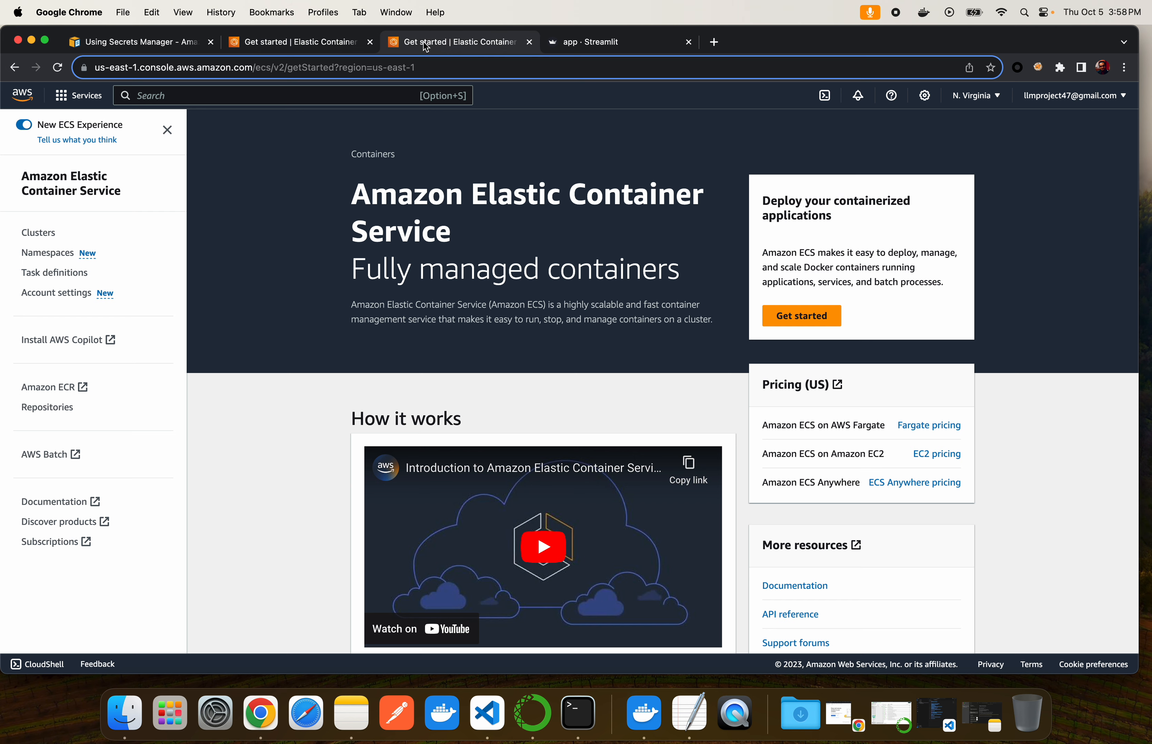
pyautogui.click(34, 234)
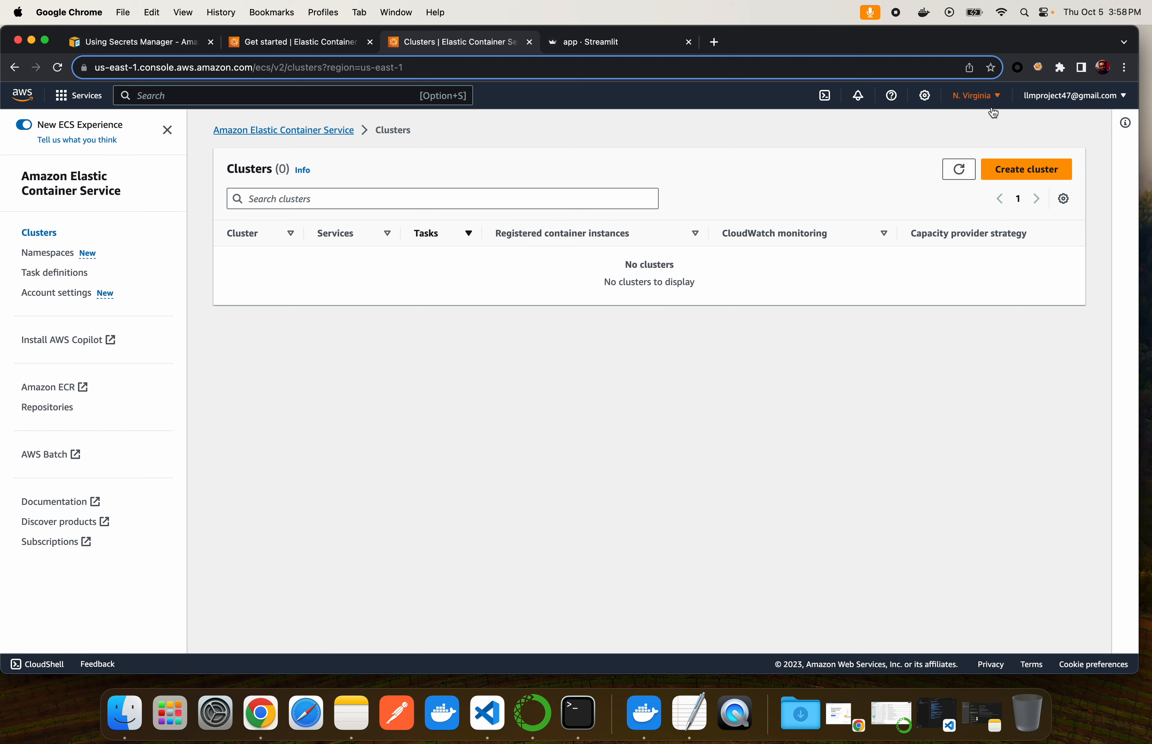
pyautogui.click(1008, 170)
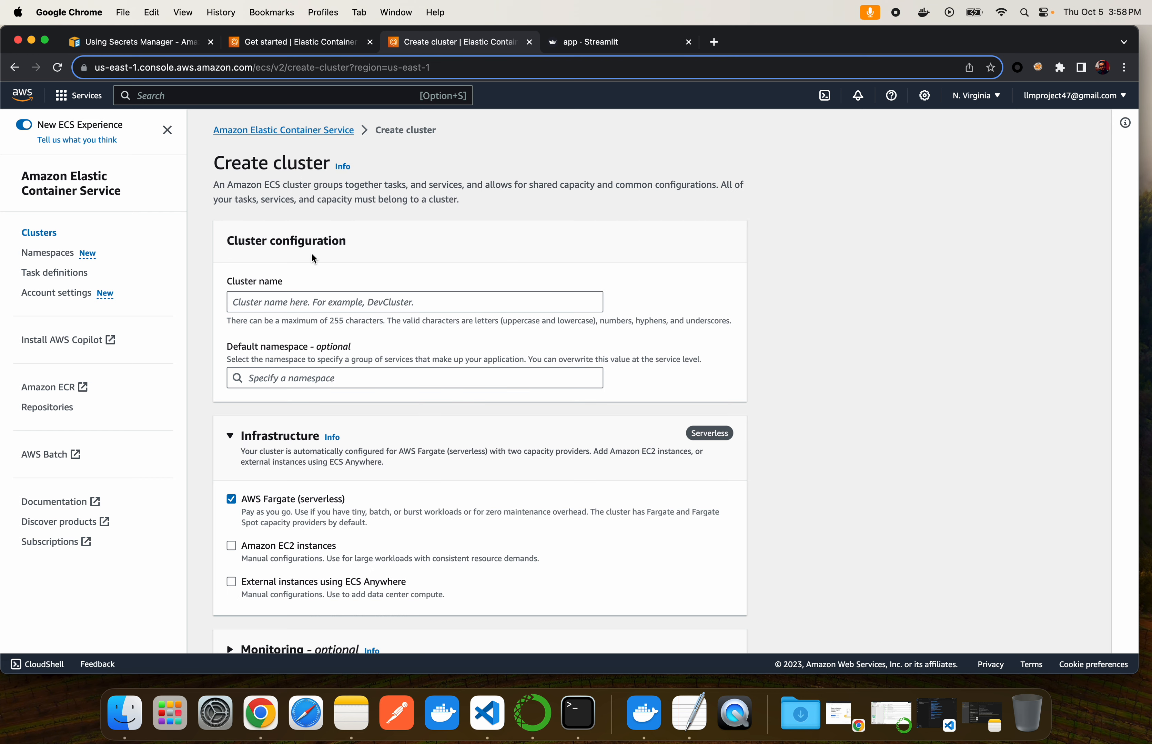
pyautogui.click(320, 303)
pyautogui.write('ecs-')
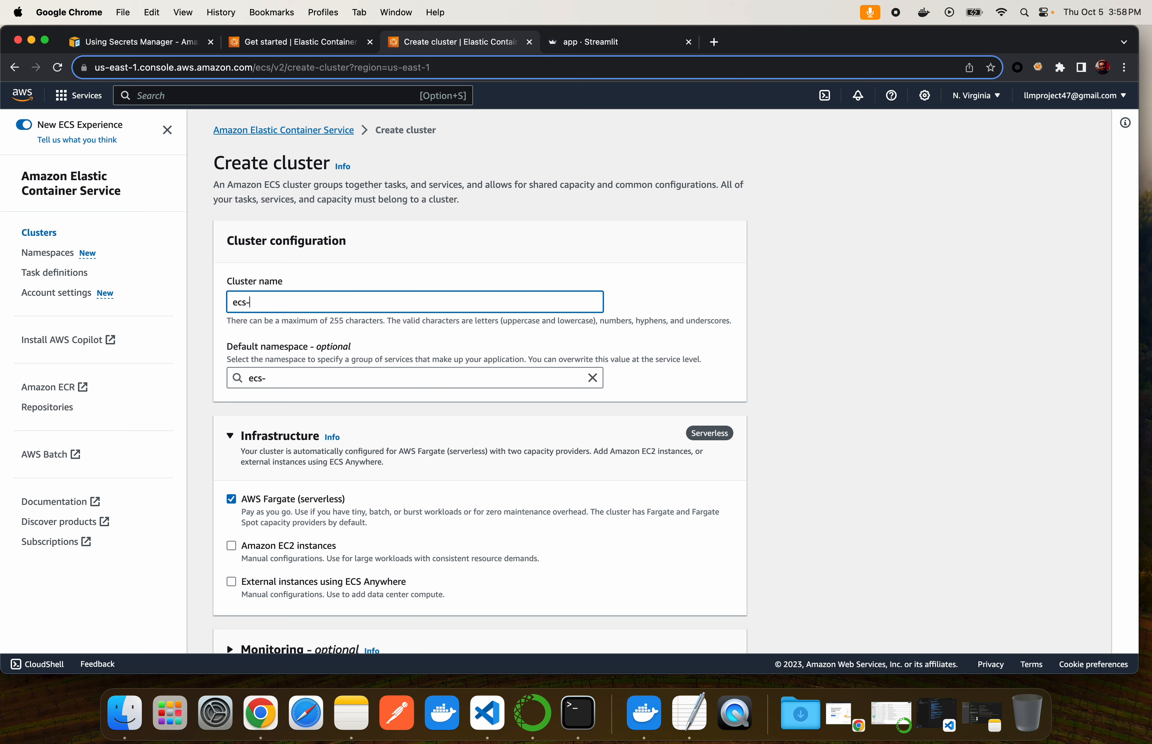
pyautogui.write('fargate-cluster')
# Review the infrastructure, monitoring and tags options, then create the cluster with AWS Fargate (serverless) as its infrastructure
pyautogui.scroll(-3, 228, 599)
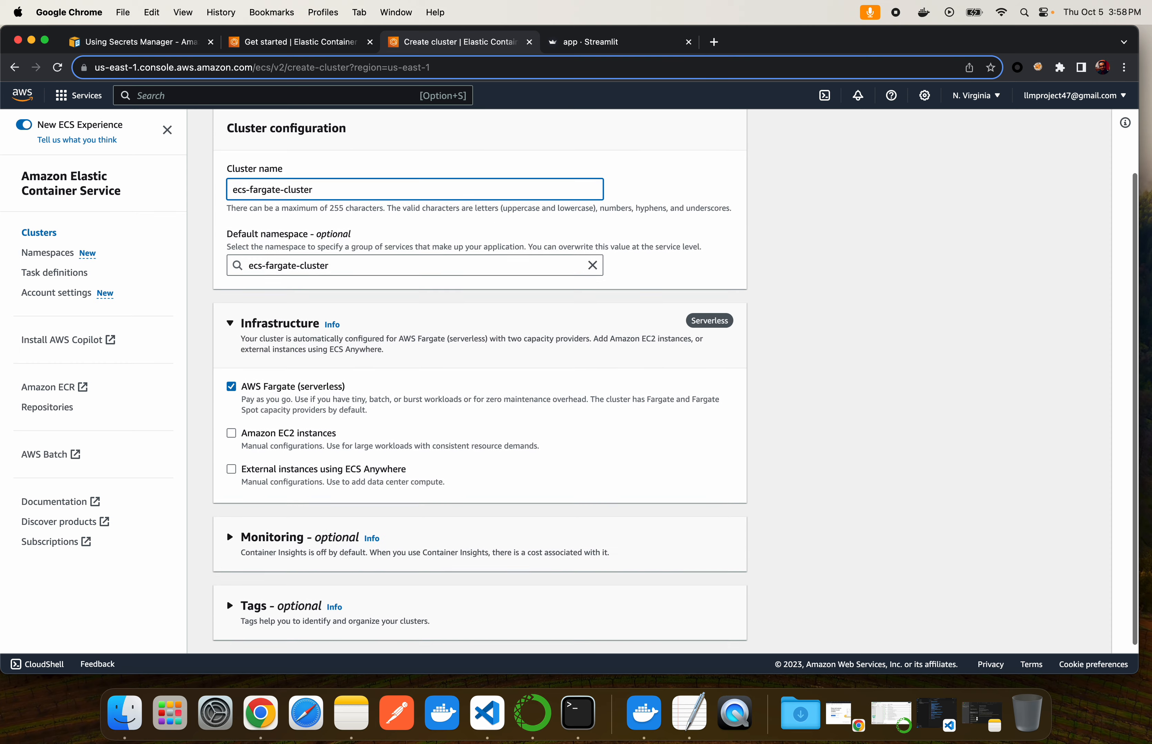
pyautogui.scroll(-1, 347, 303)
pyautogui.scroll(1, 403, 296)
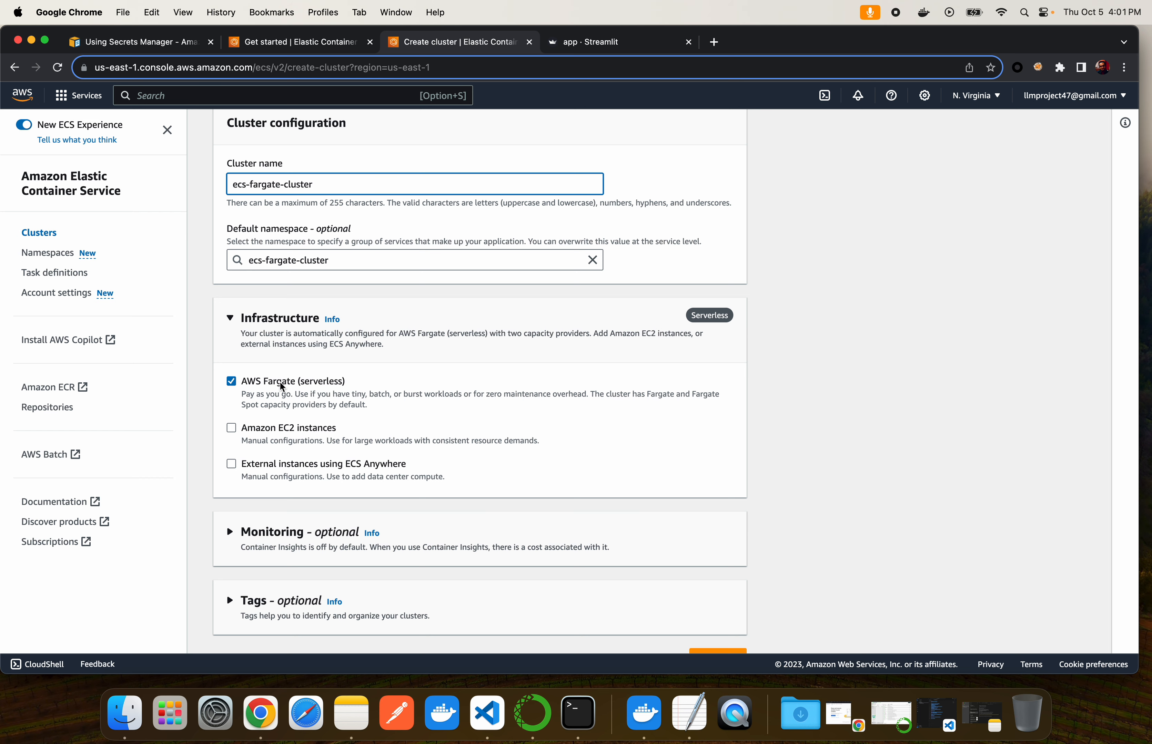
pyautogui.scroll(-2, 285, 388)
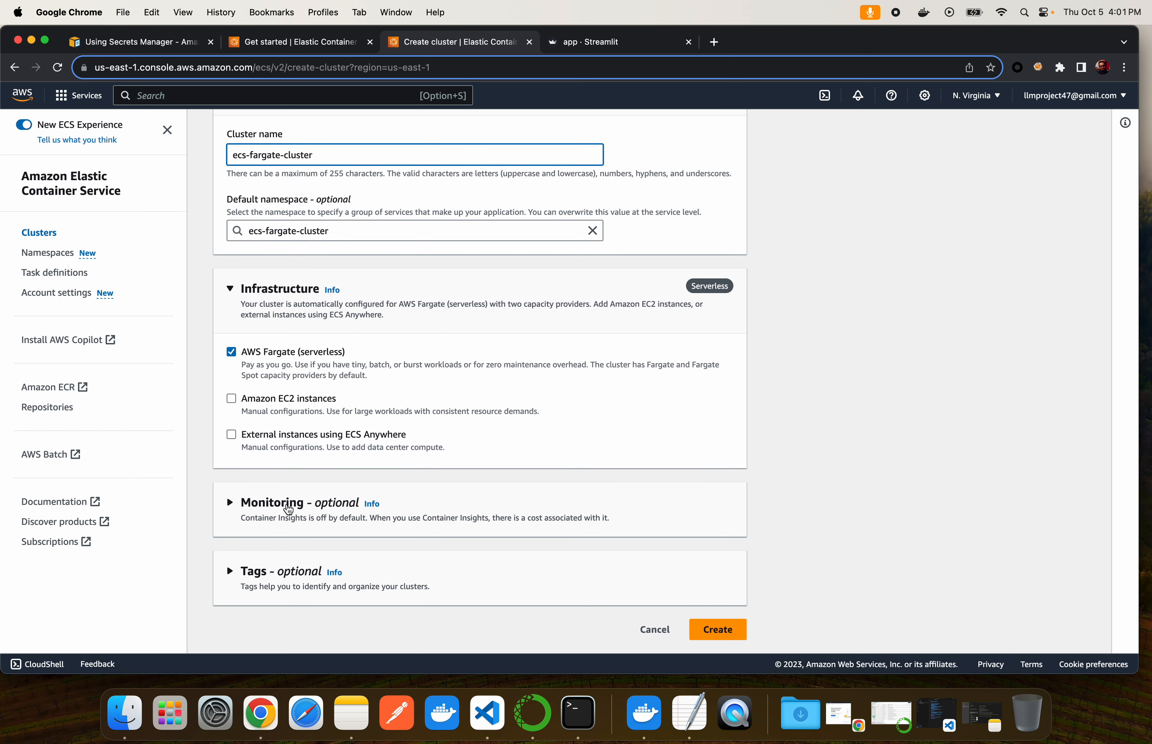
pyautogui.click(288, 510)
pyautogui.scroll(-3, 290, 542)
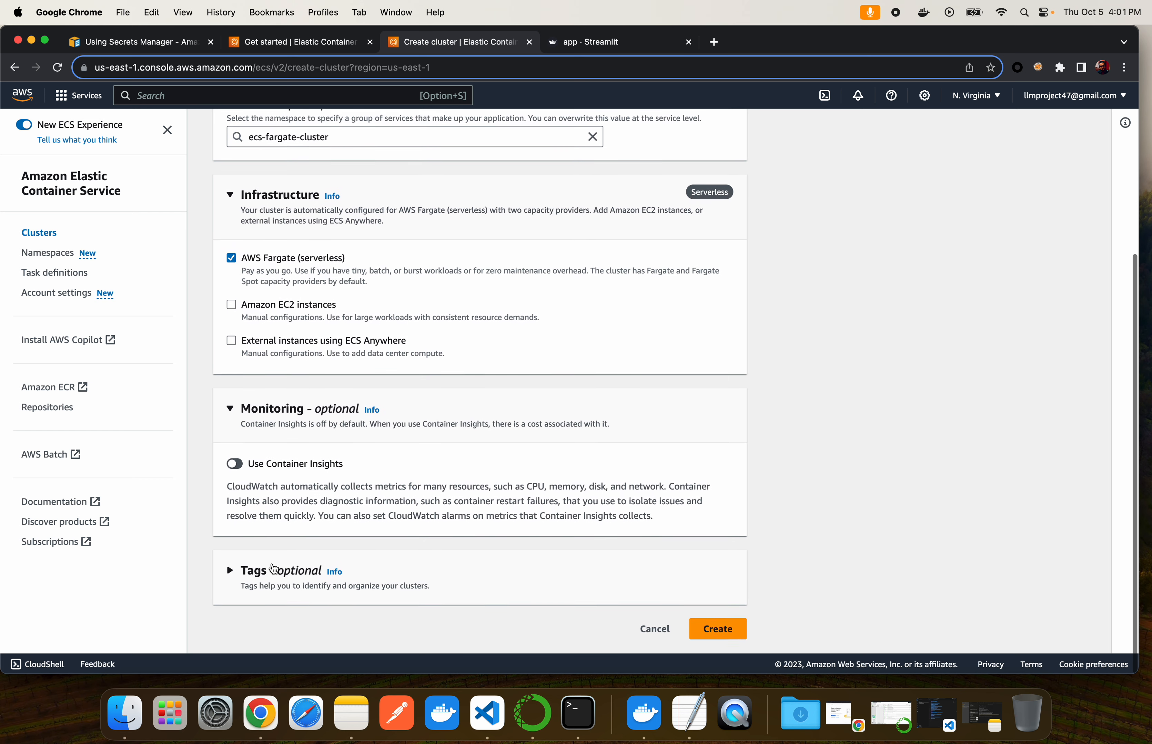
pyautogui.click(274, 569)
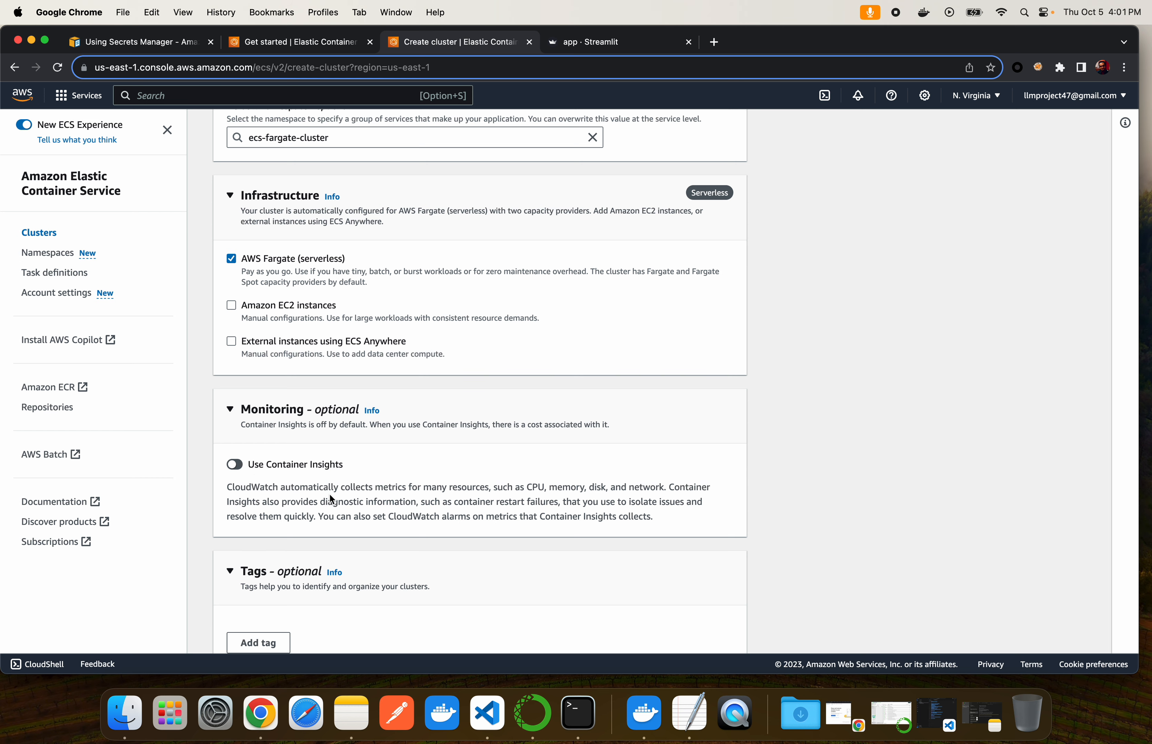
pyautogui.scroll(-3, 330, 495)
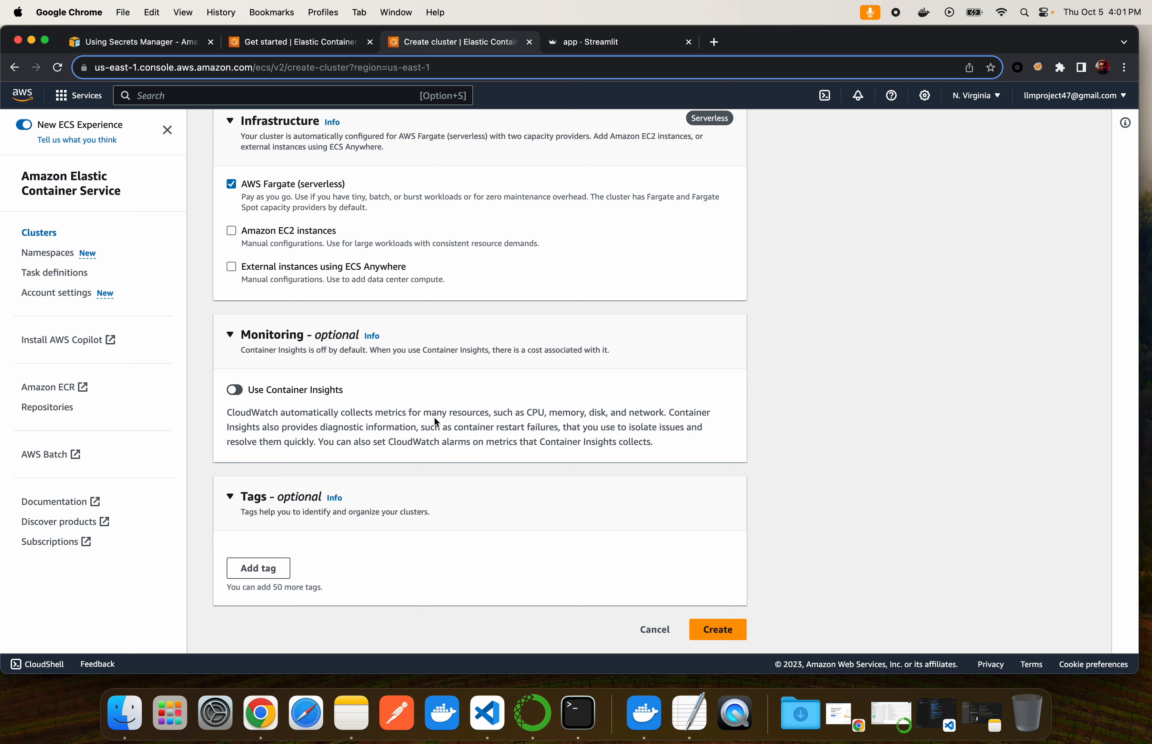
pyautogui.scroll(5, 805, 484)
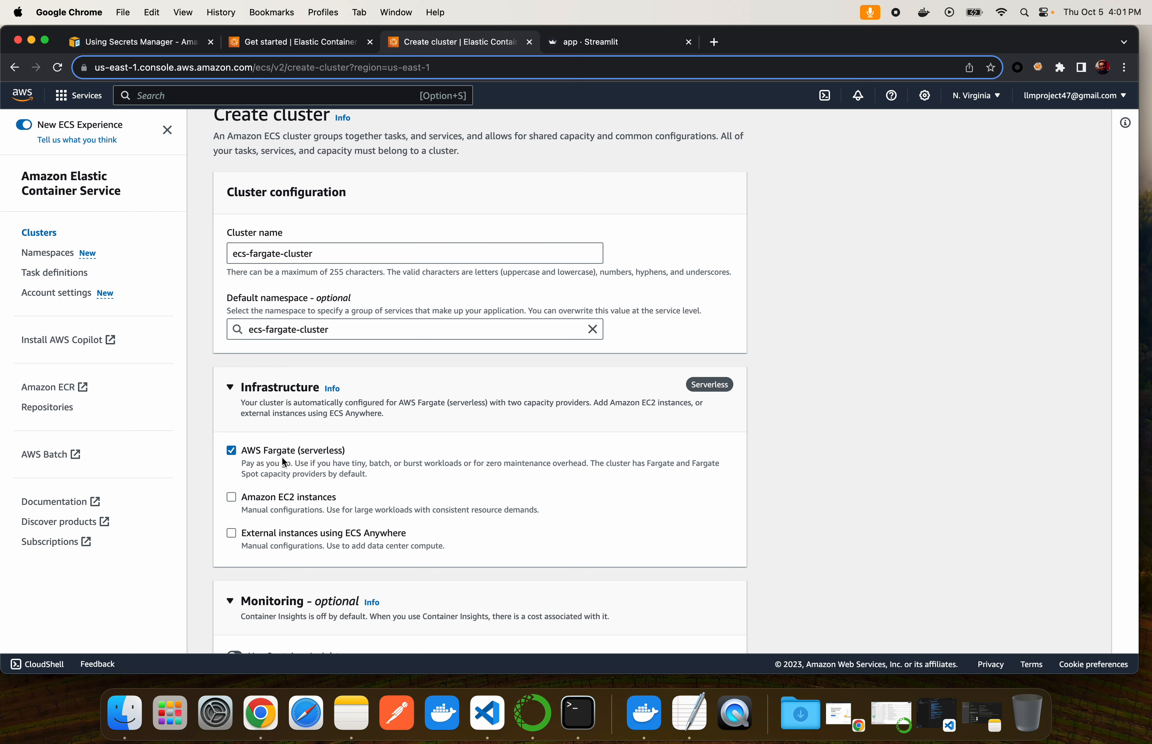
pyautogui.scroll(-5, 282, 457)
pyautogui.click(714, 628)
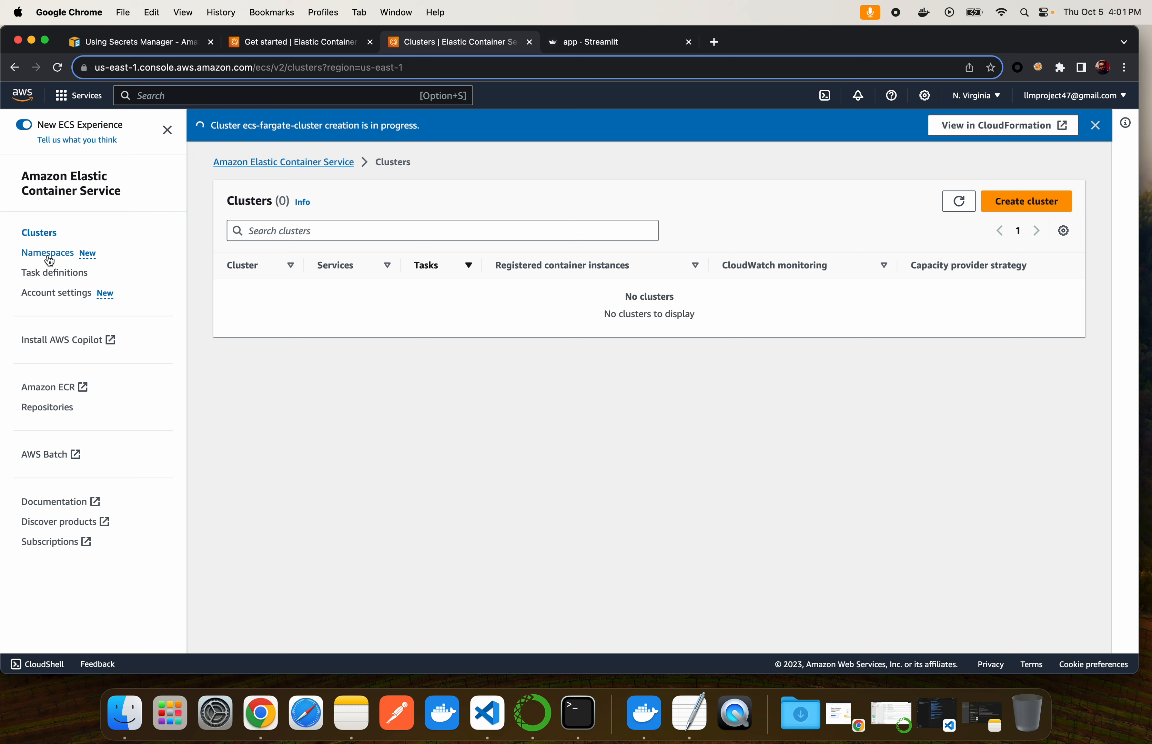
pyautogui.click(53, 274)
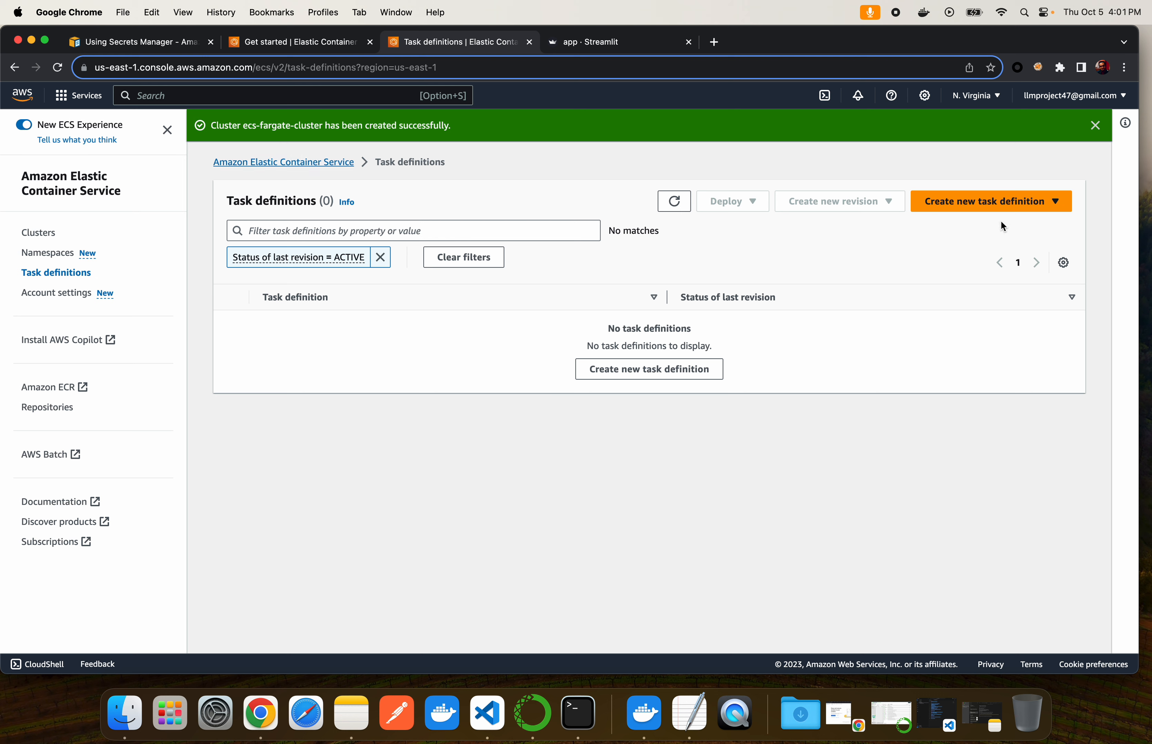
pyautogui.click(999, 210)
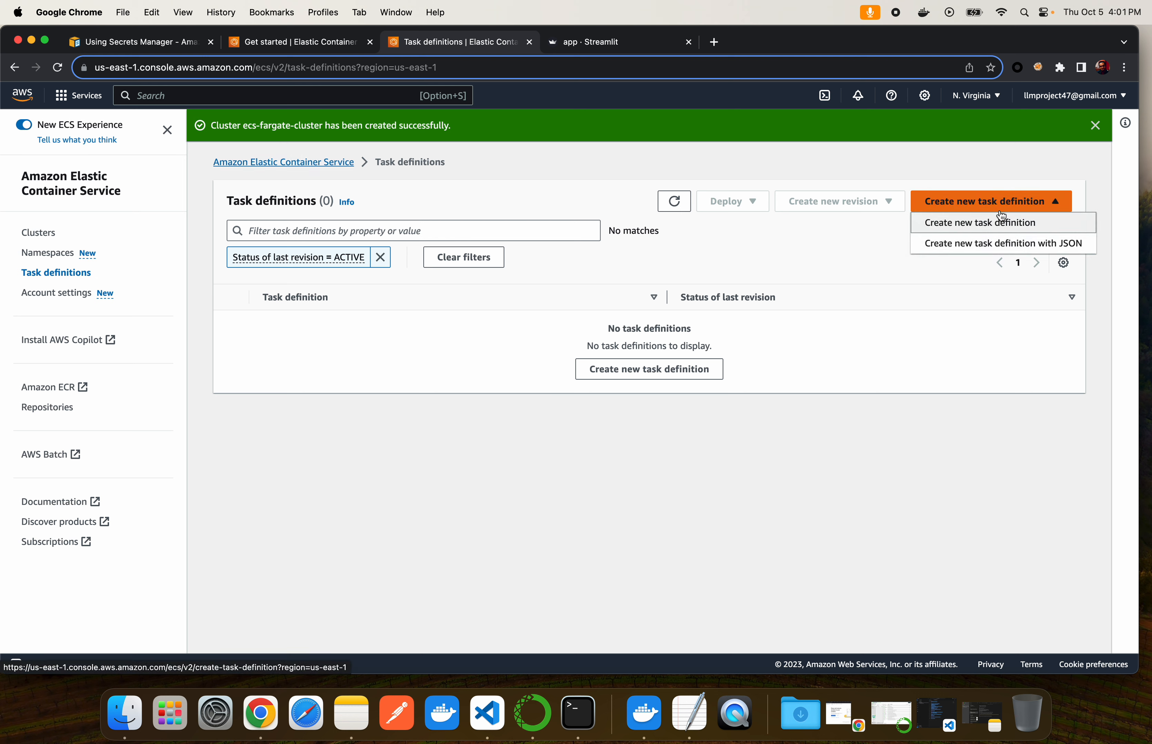
pyautogui.click(961, 224)
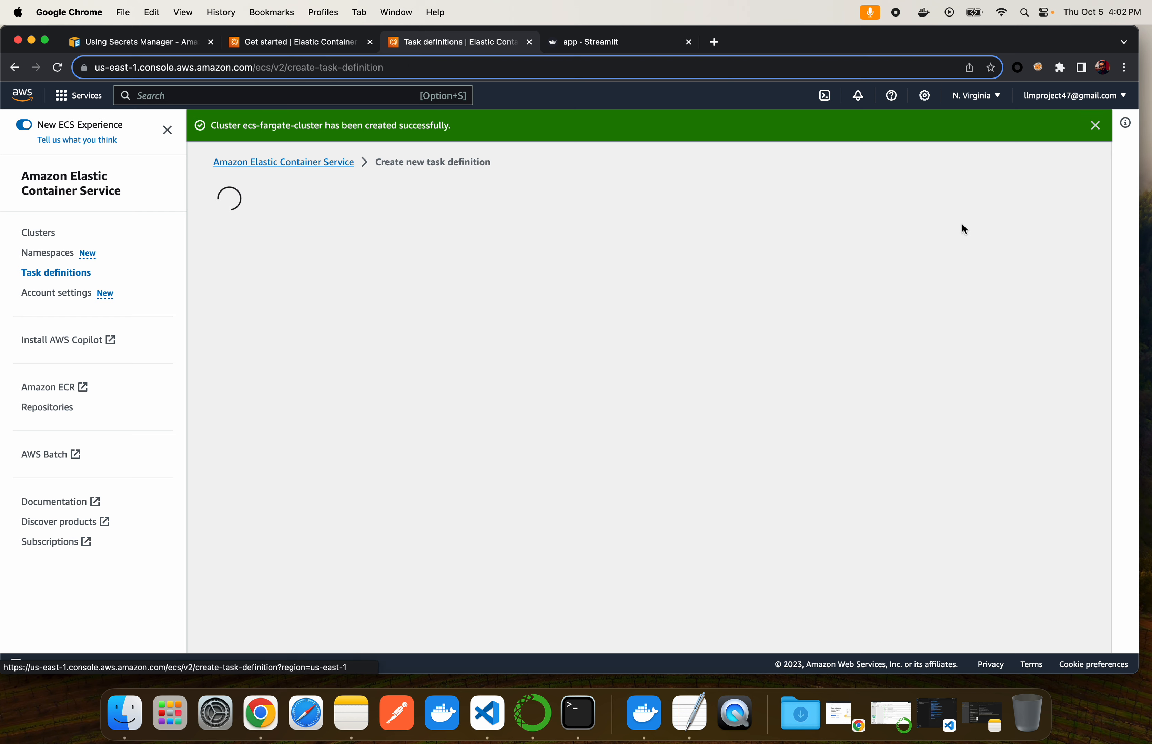
pyautogui.click(389, 312)
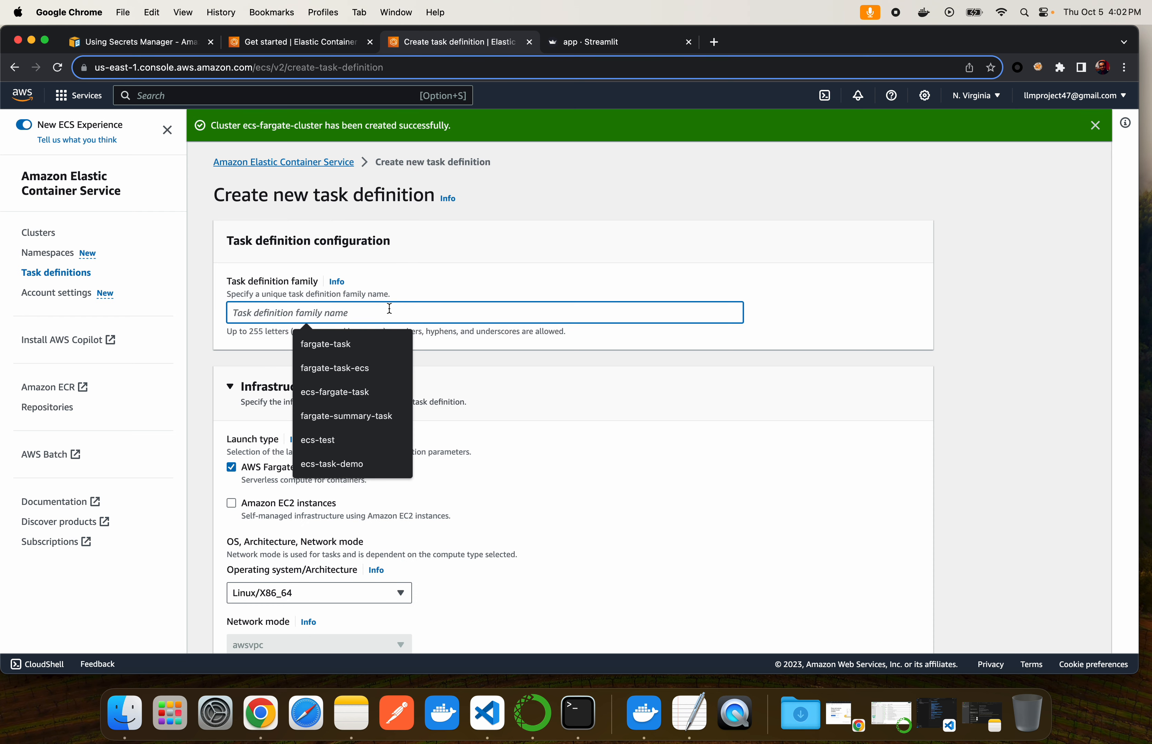
pyautogui.write('ecs-fargate-task')
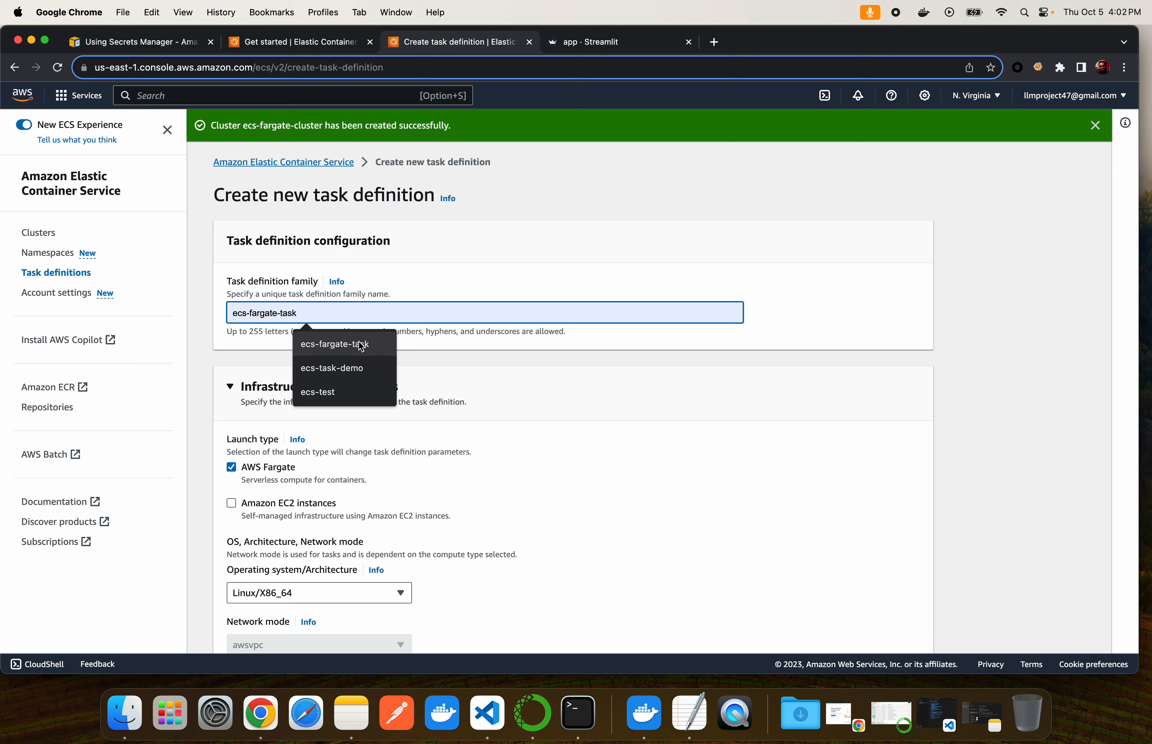
pyautogui.click(359, 345)
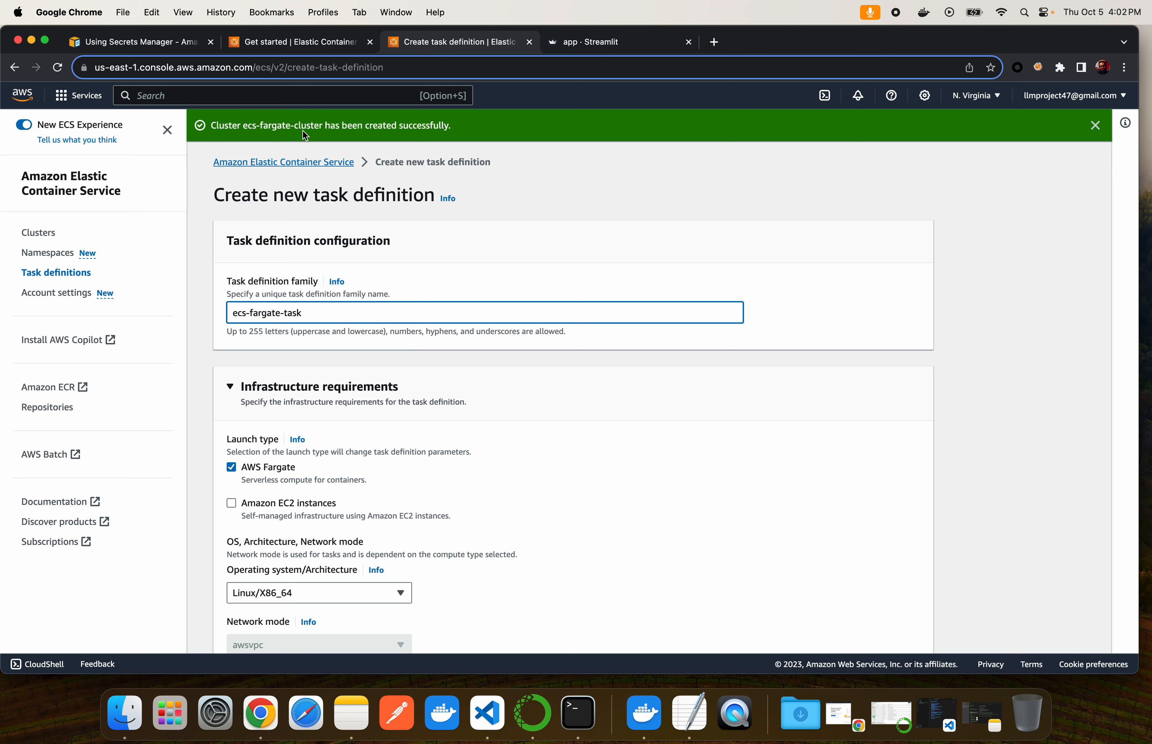
pyautogui.click(52, 233)
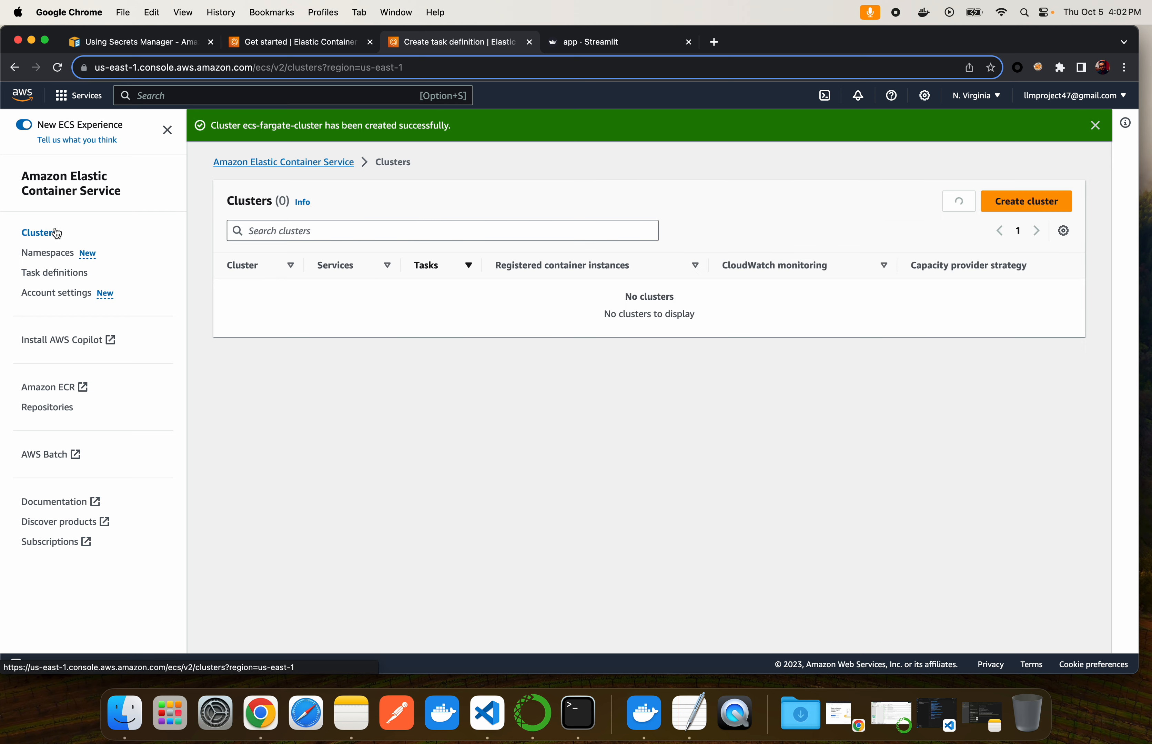
# Start a new task definition with the family name ecs-fargate-task and review its infrastructure requirements
pyautogui.click(58, 273)
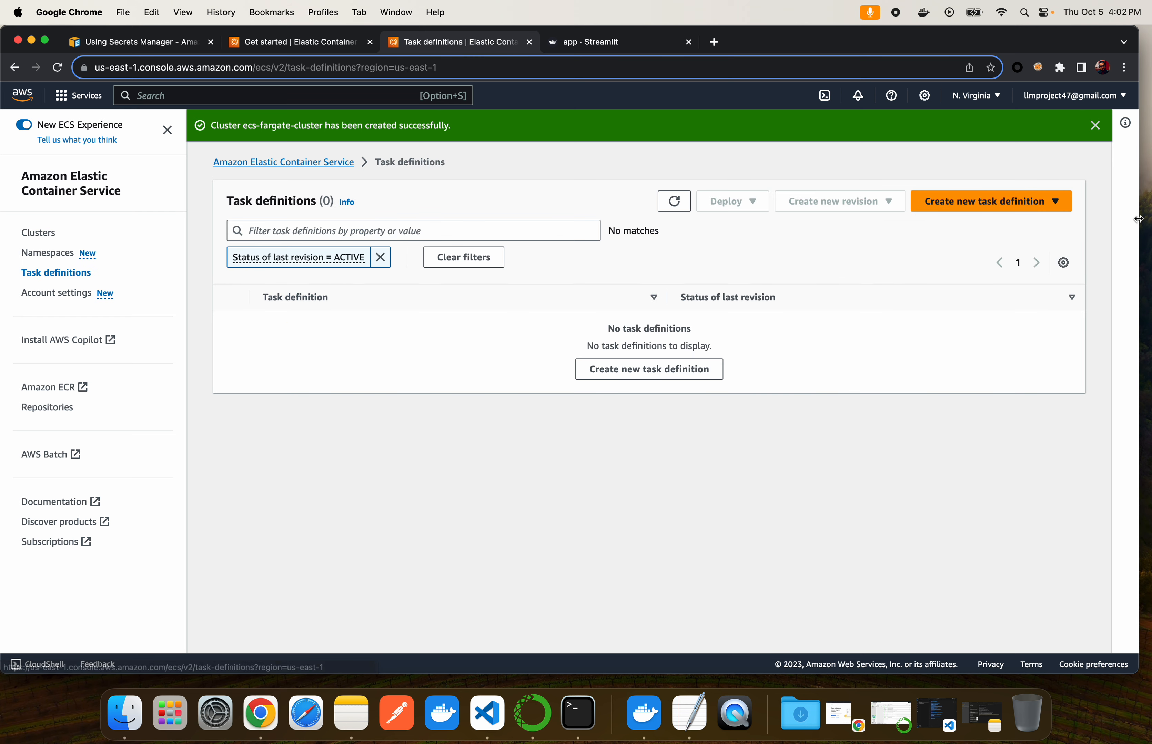
pyautogui.click(1035, 202)
pyautogui.click(987, 219)
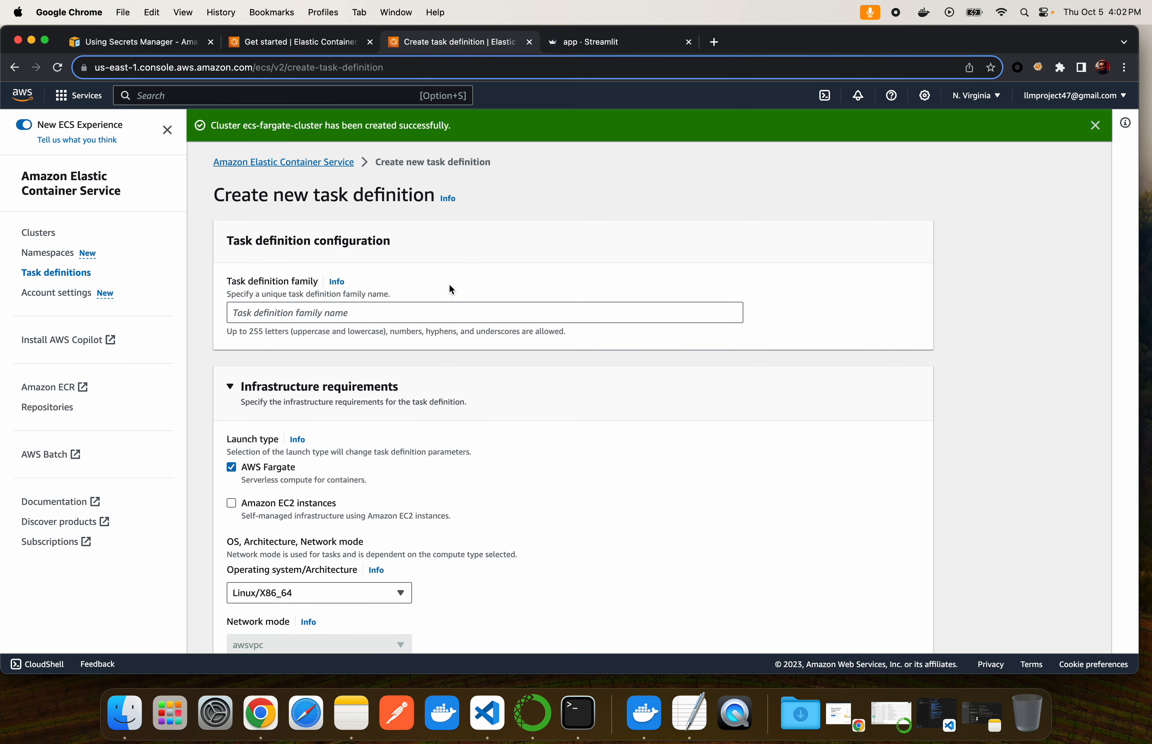
pyautogui.click(416, 314)
pyautogui.write('ecs')
pyautogui.click(357, 344)
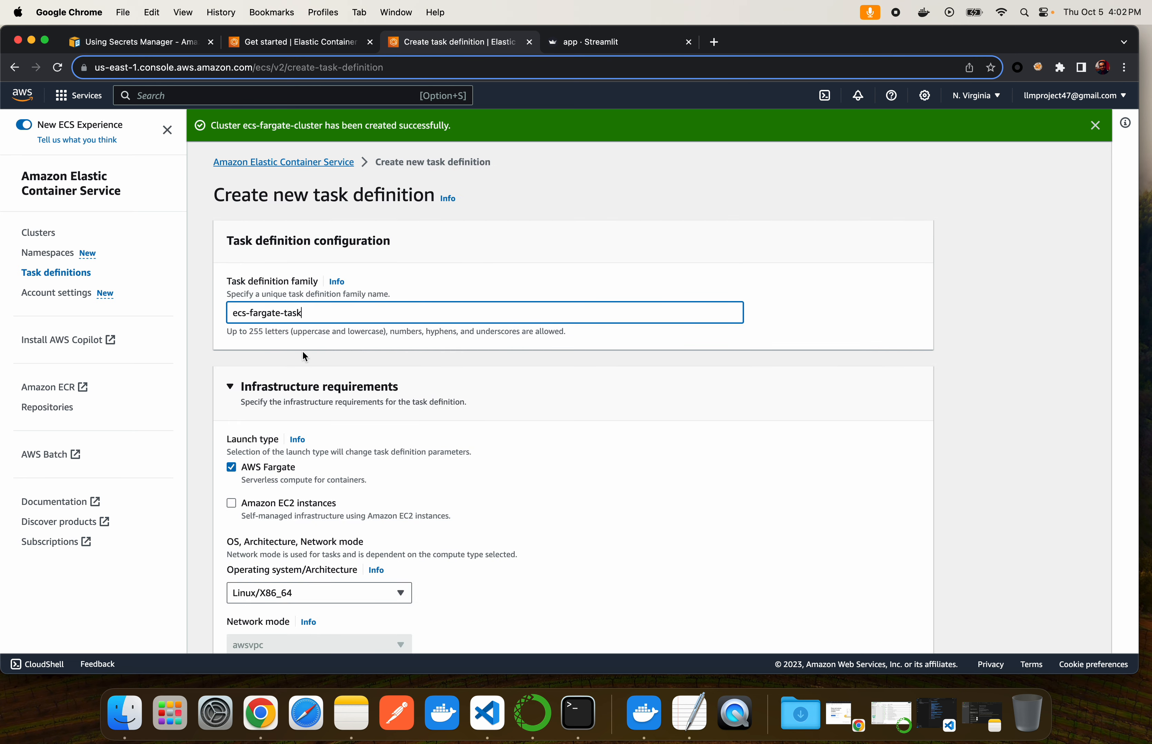
pyautogui.scroll(-2, 302, 349)
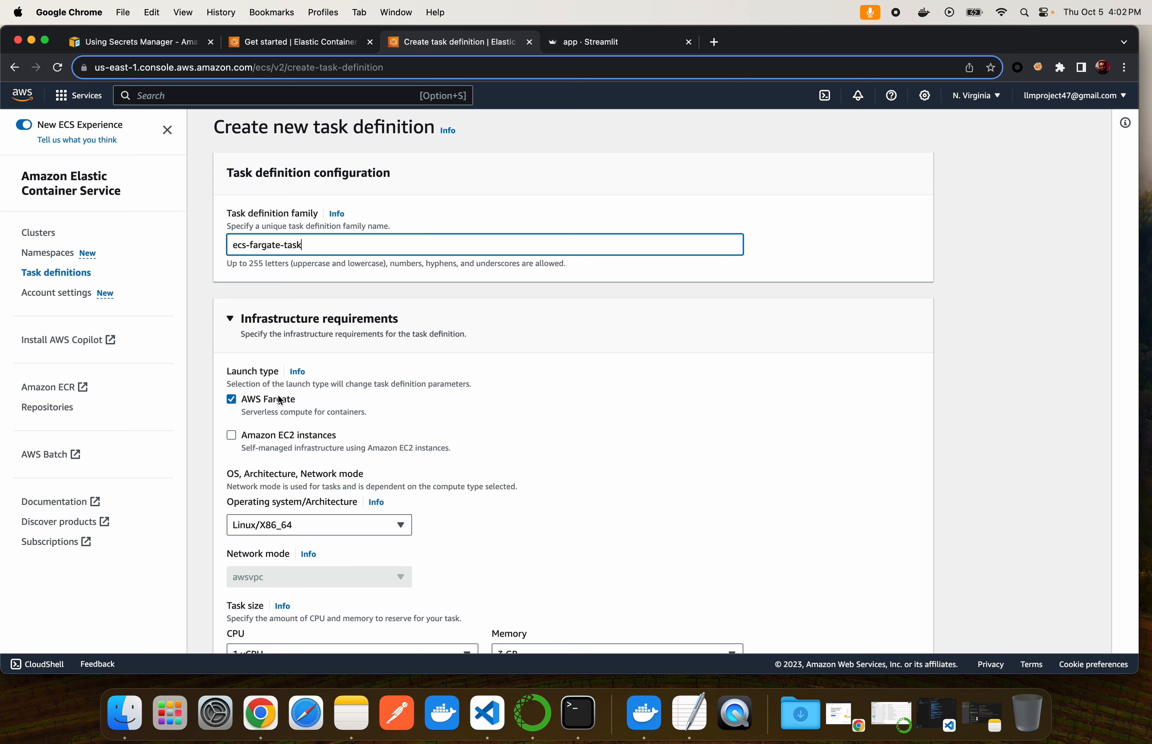
pyautogui.scroll(-2, 286, 426)
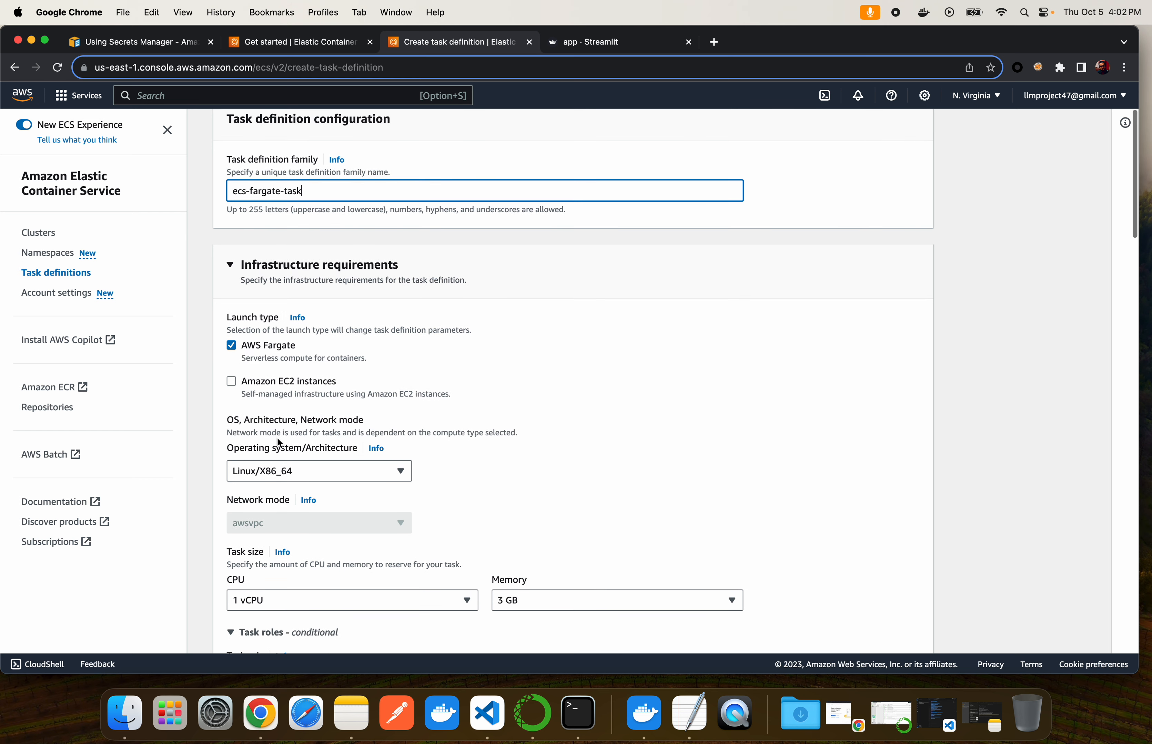
pyautogui.scroll(-1, 281, 474)
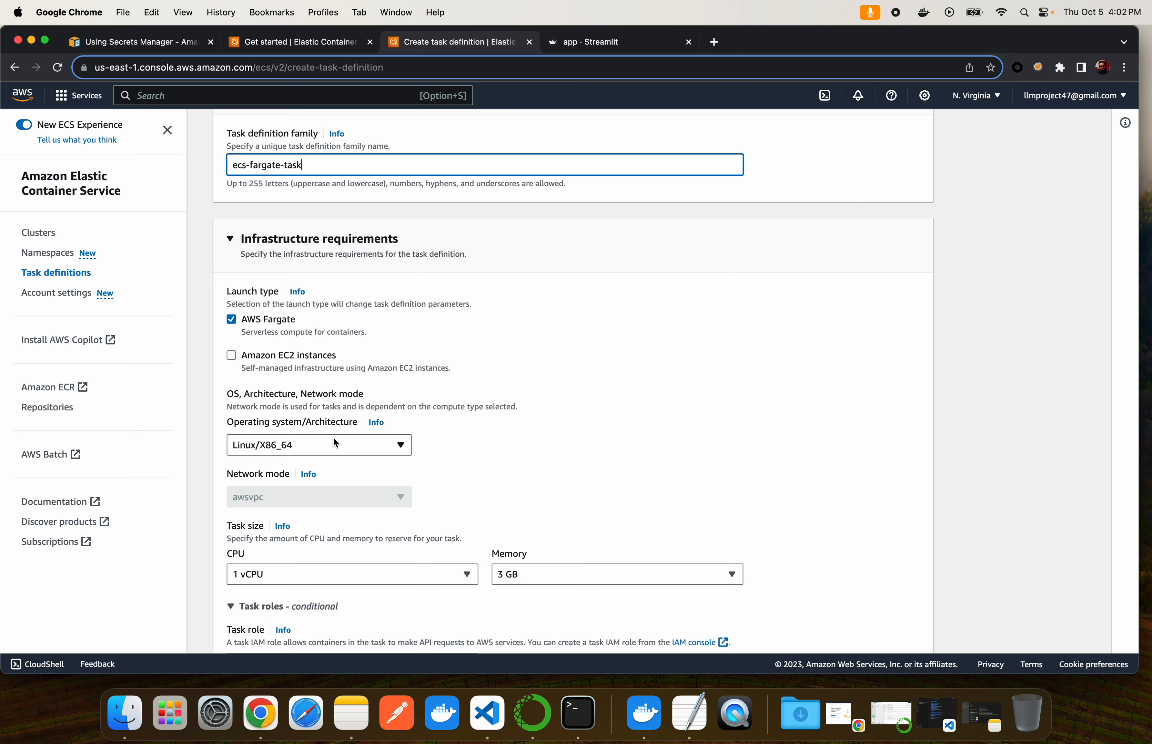
# Switch to Visual Studio Code, stop the app running in the terminal and clear the terminal
pyautogui.click(487, 713)
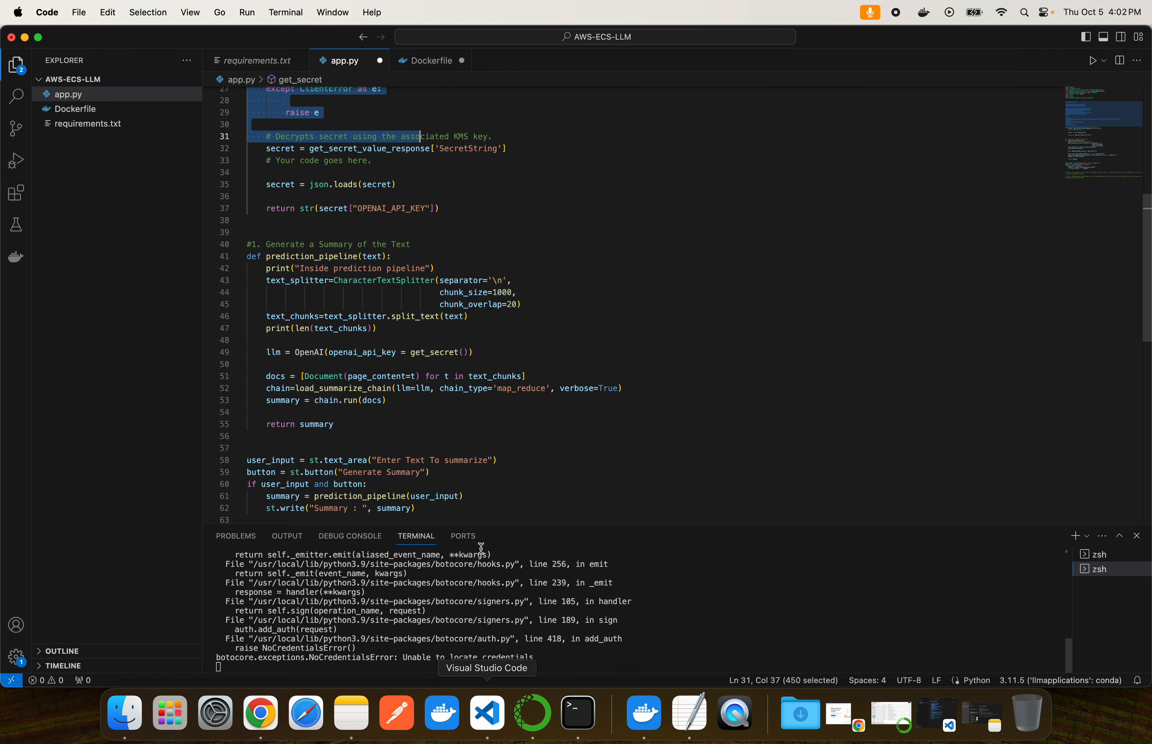
pyautogui.click(562, 650)
pyautogui.hotkey('ctrl', 'c')
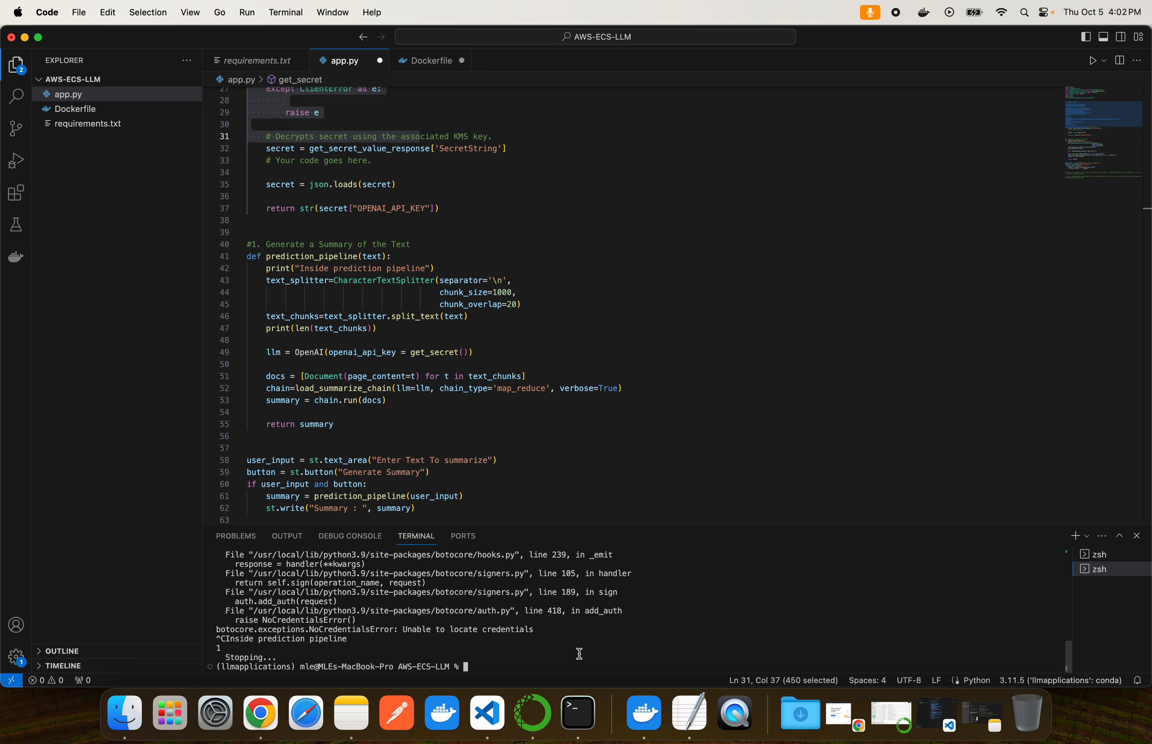
pyautogui.write('clear')
pyautogui.press('Return')
# Look through the terminal history for the docker buildx build command that sets the platform of the langchain_streamlit:v1 image
pyautogui.press('Up')
pyautogui.press('Up')
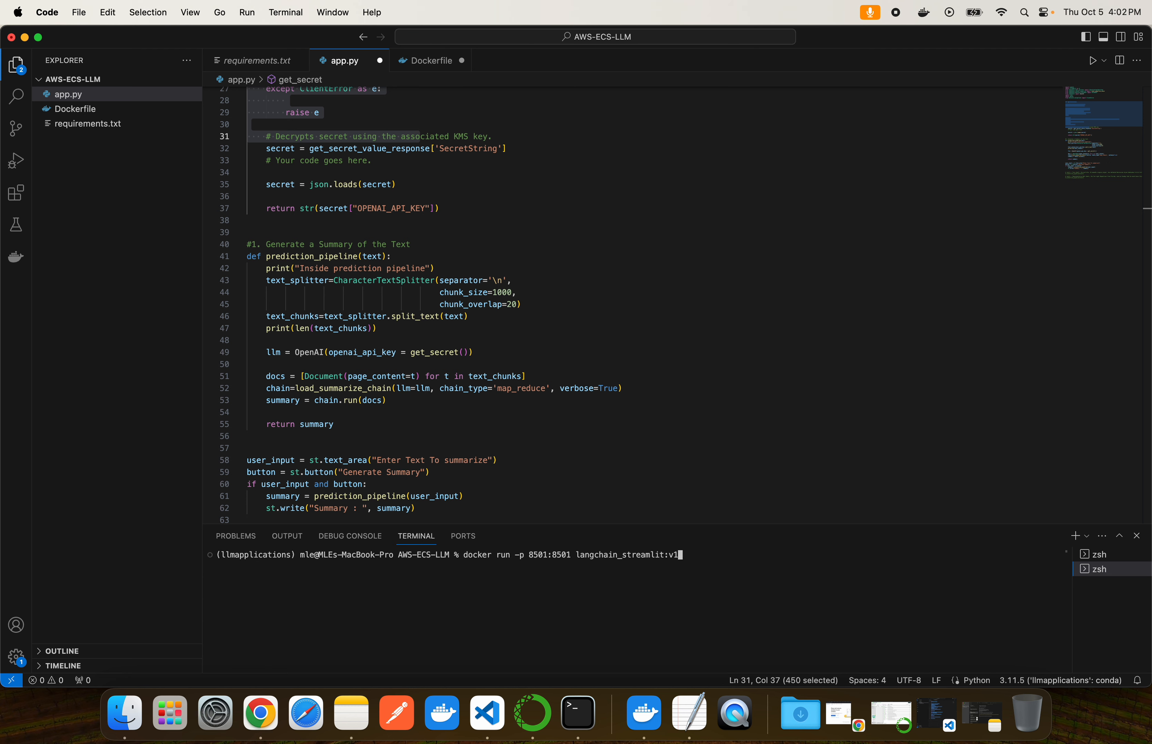
pyautogui.press('Down')
pyautogui.press('Up')
pyautogui.press('Down')
pyautogui.press('Up')
pyautogui.press('Down')
pyautogui.press('Up')
pyautogui.press('Down')
pyautogui.press('Up')
pyautogui.press('Down')
pyautogui.press('Up')
pyautogui.press('Down')
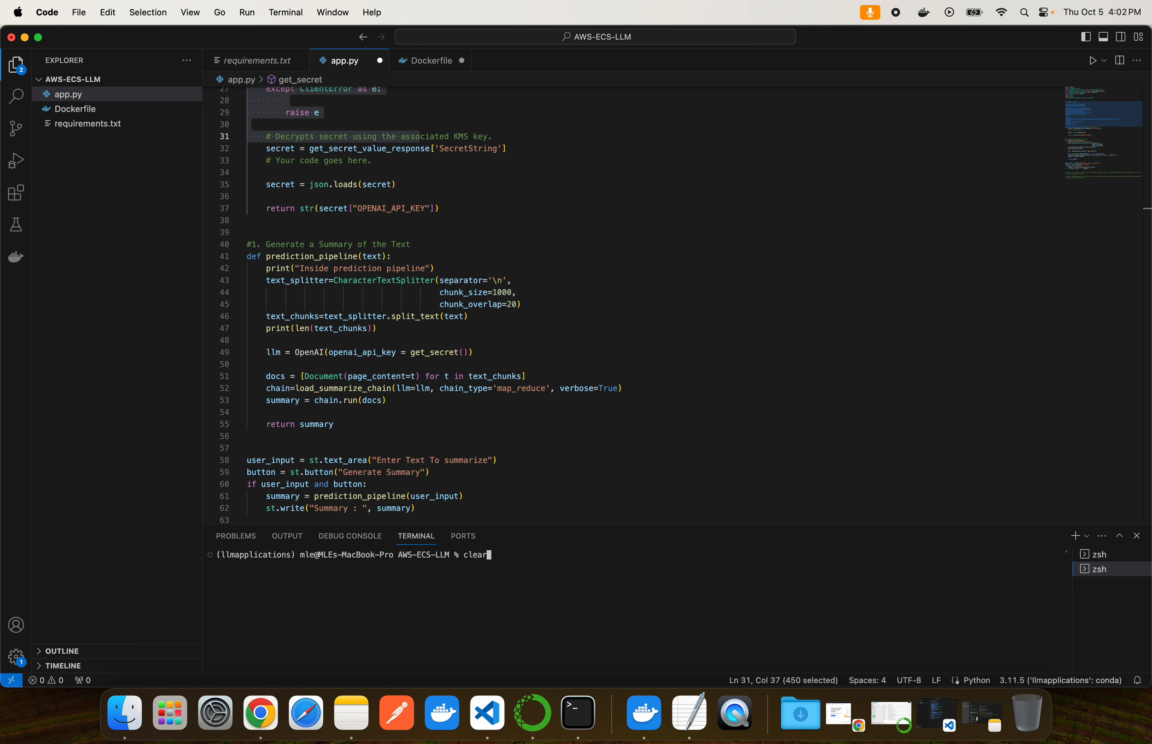
pyautogui.press('Up')
pyautogui.press('Up')
pyautogui.press('Up')
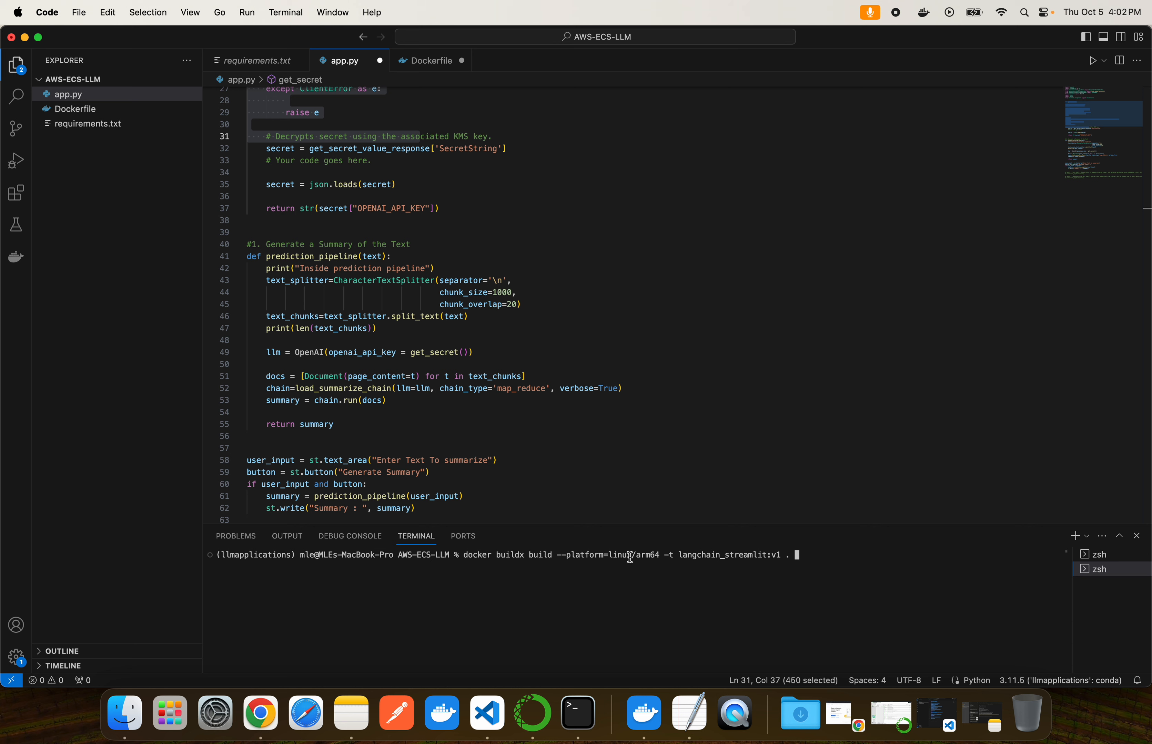
# Highlight the linux/arm64 platform in the build command, switch to Chrome and set the task's operating system/architecture to Linux/ARM64
pyautogui.moveTo(660, 557); pyautogui.dragTo(609, 557)
pyautogui.hotkey('ctrl', 'Left')
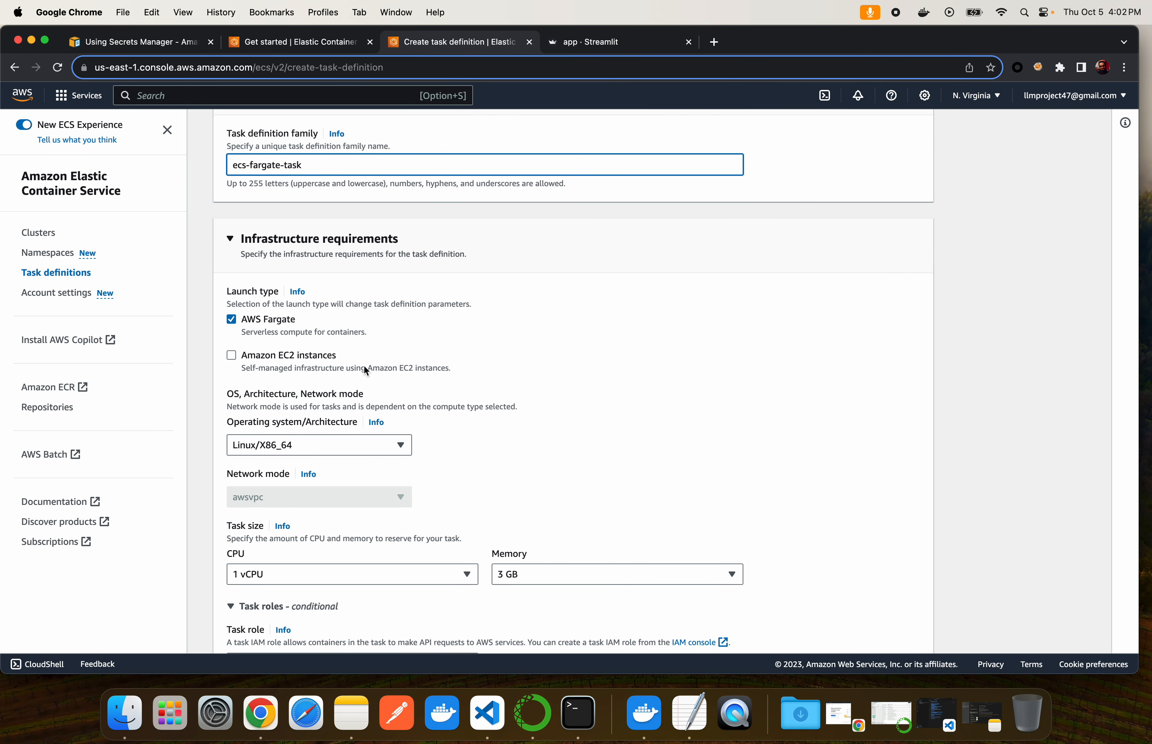
pyautogui.click(347, 446)
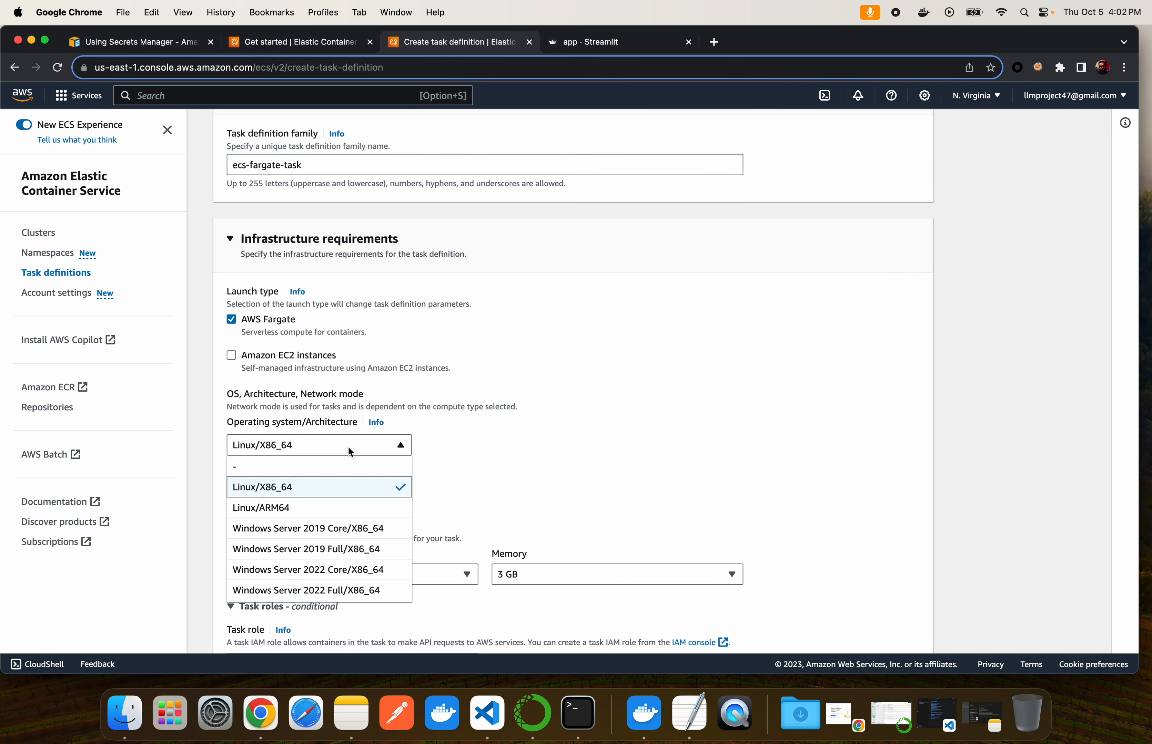
pyautogui.click(288, 513)
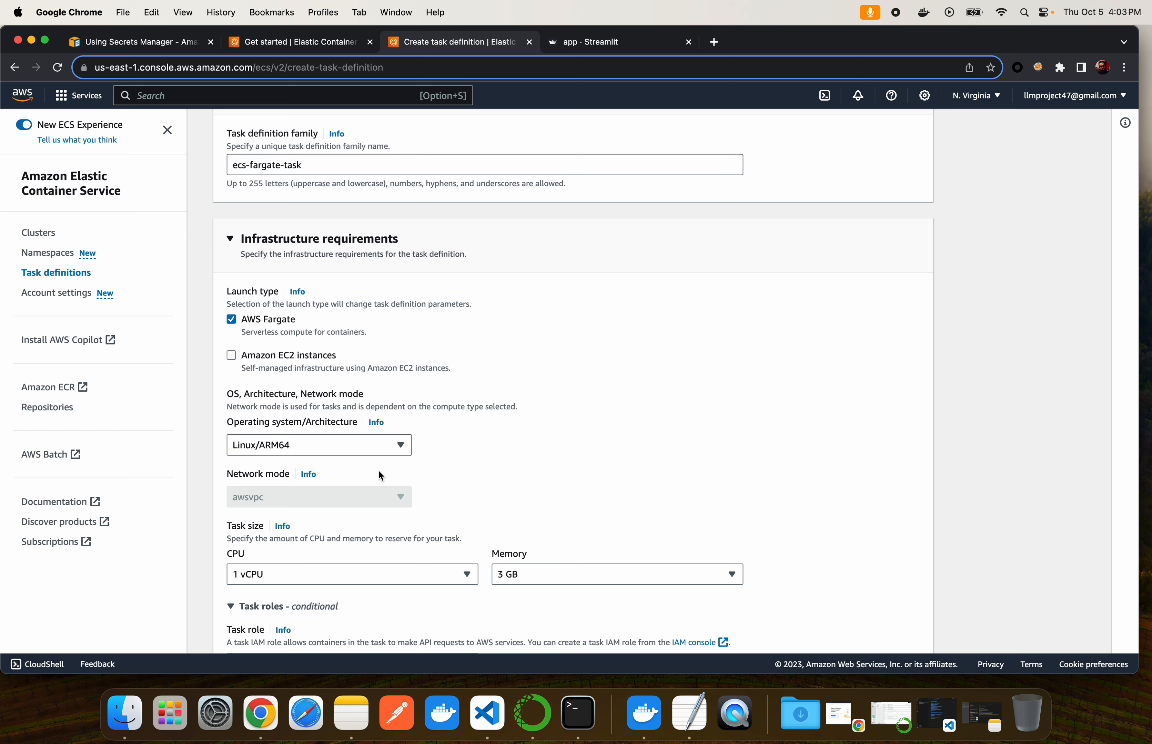
# Find the ECR service and open its langchain_streamlit repository to check the size of the pushed image
pyautogui.scroll(-4, 380, 475)
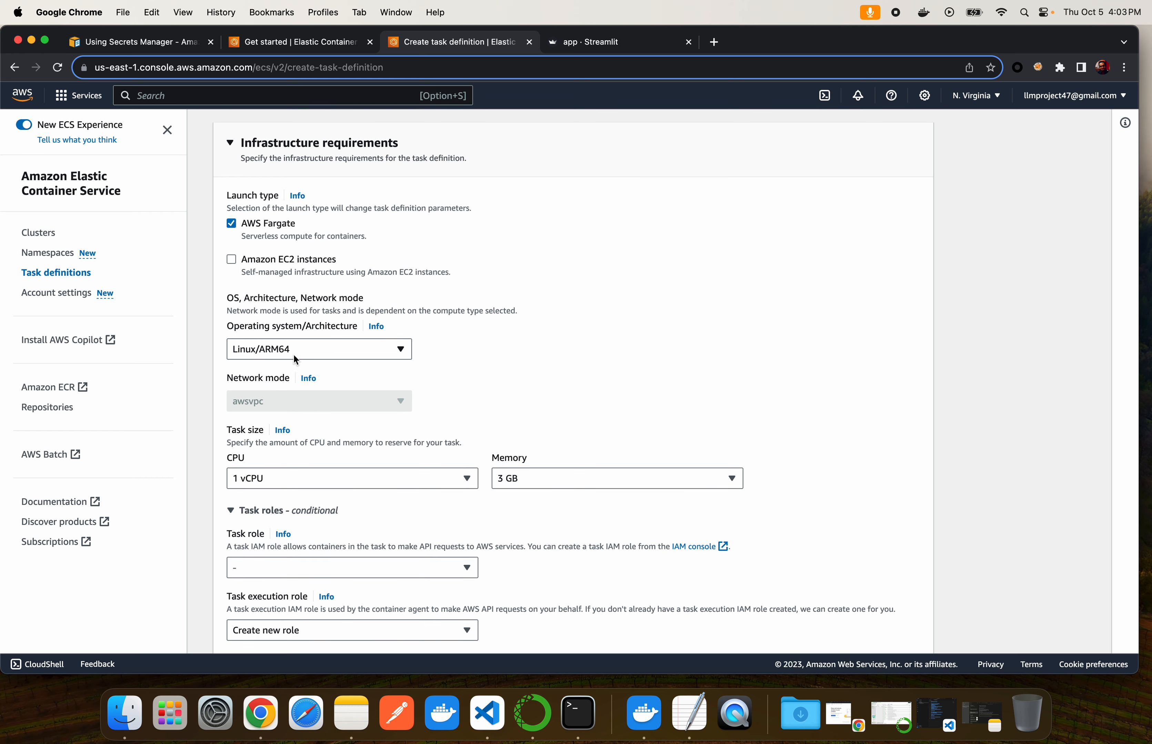
pyautogui.scroll(-4, 329, 380)
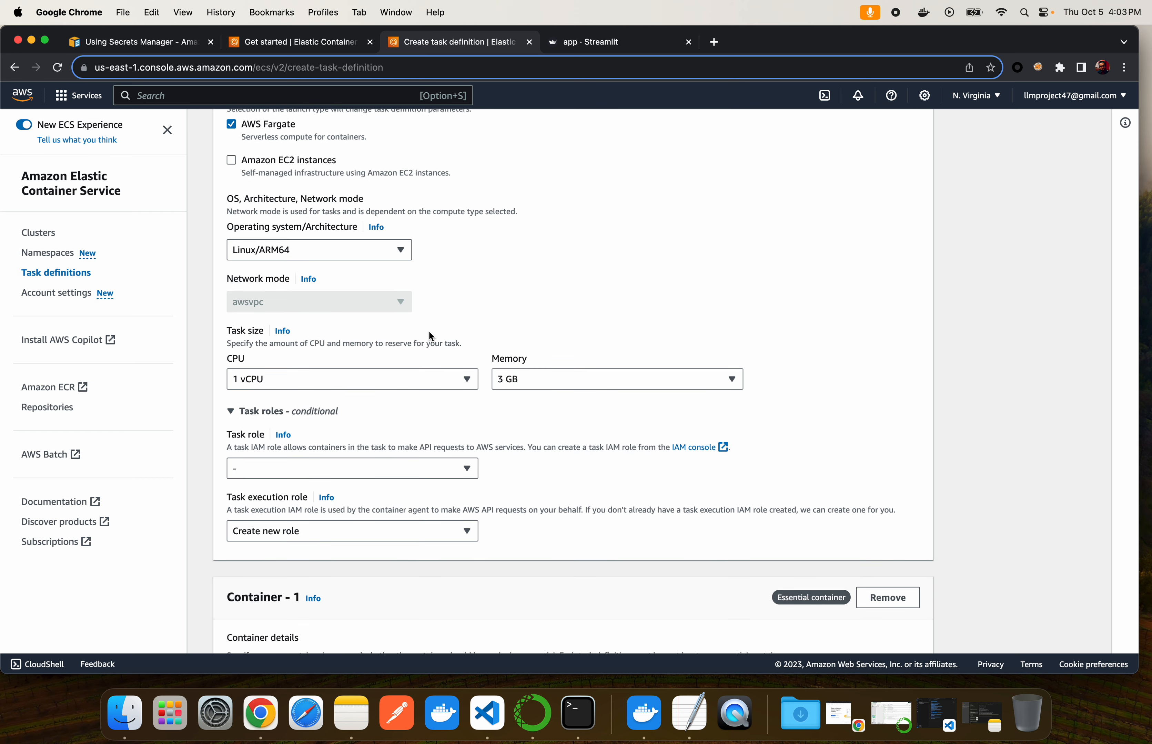
pyautogui.click(282, 45)
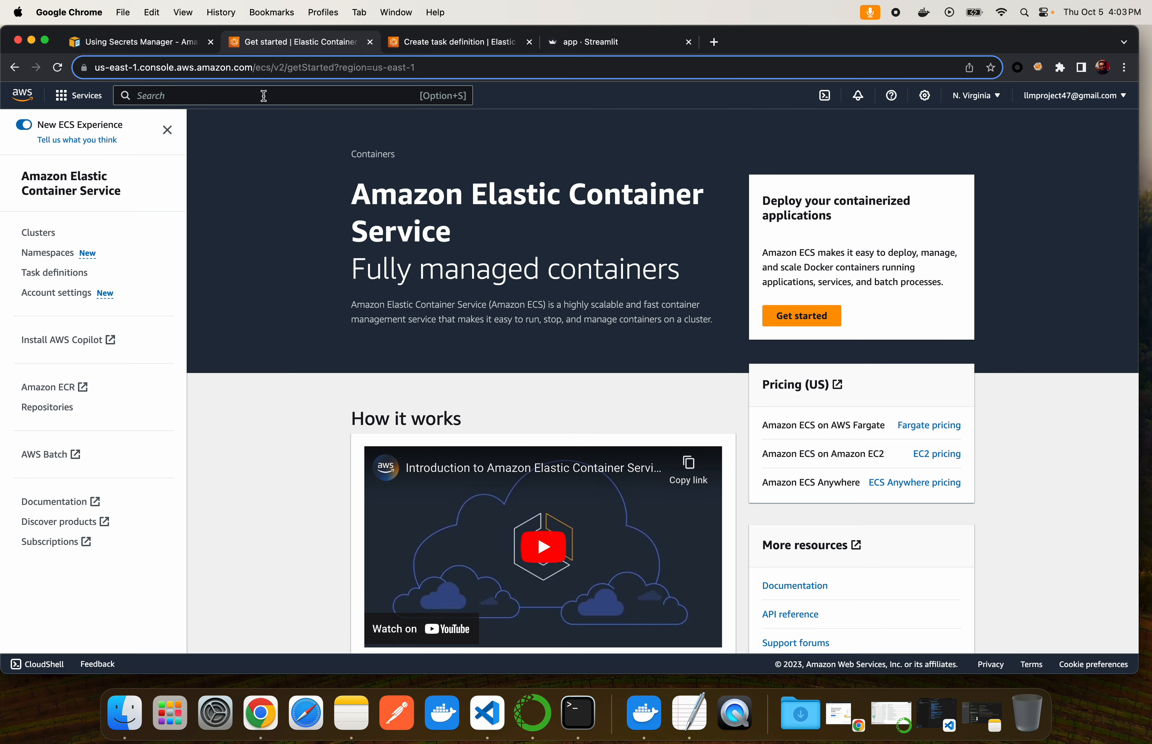
pyautogui.click(172, 96)
pyautogui.write('ECR')
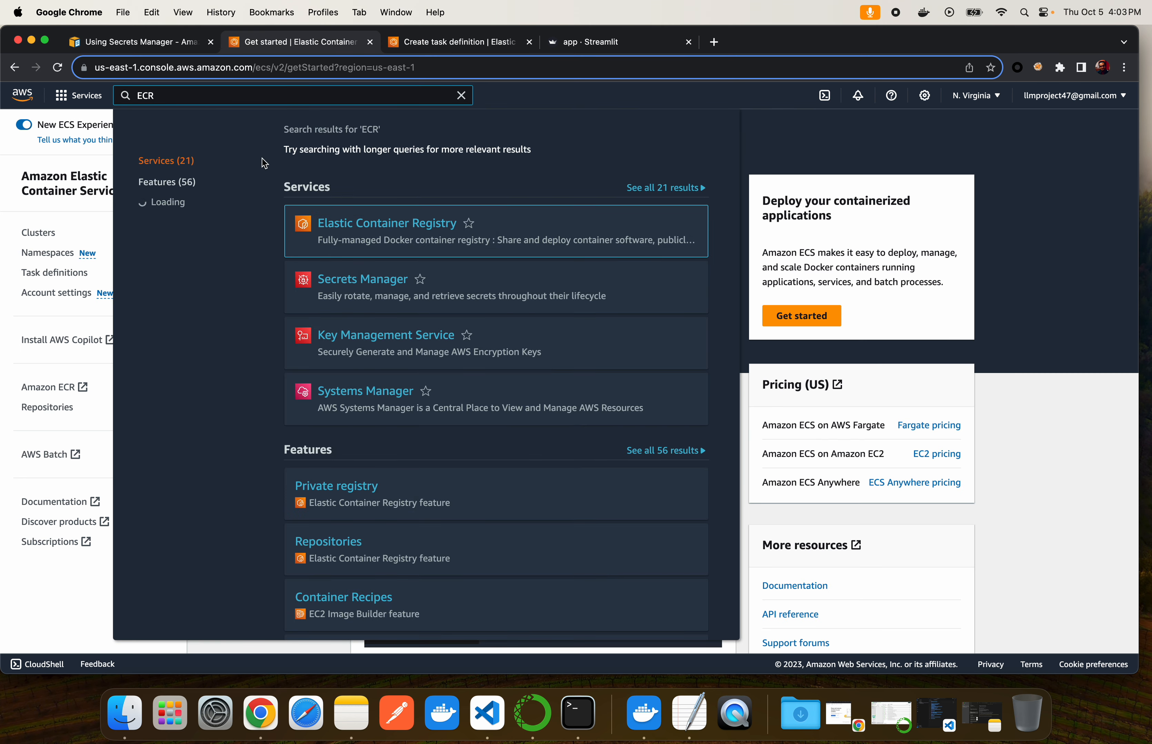
pyautogui.click(366, 221)
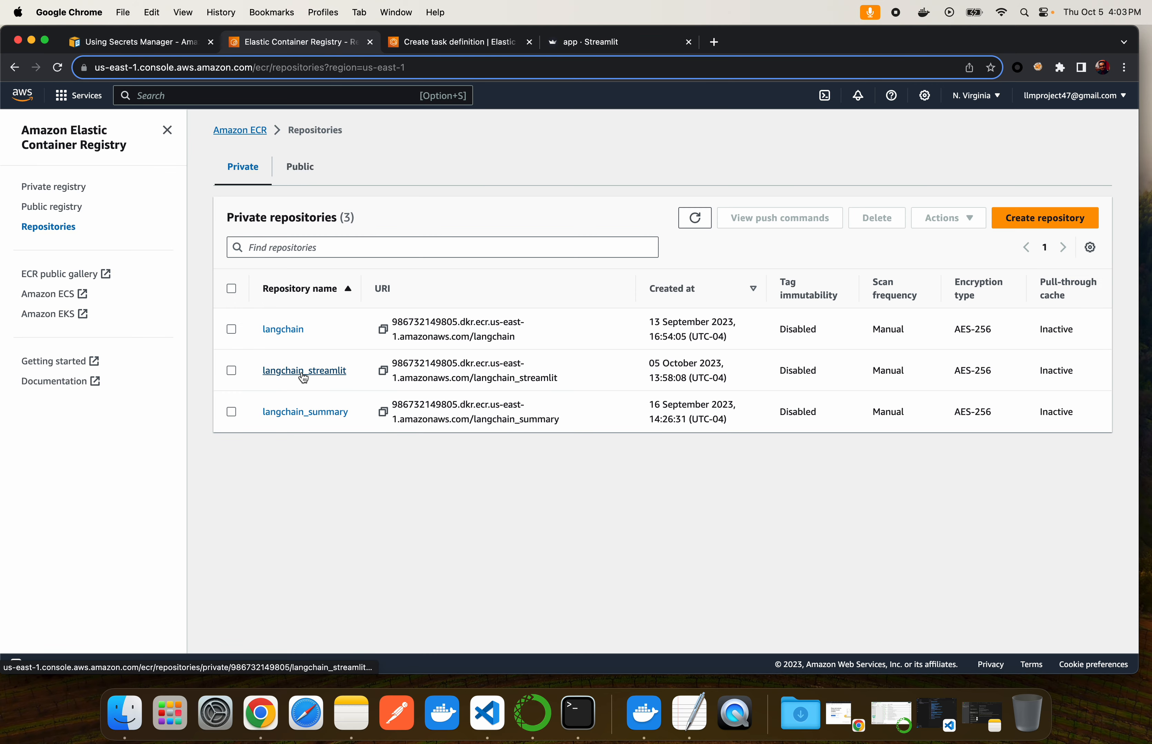
pyautogui.click(303, 373)
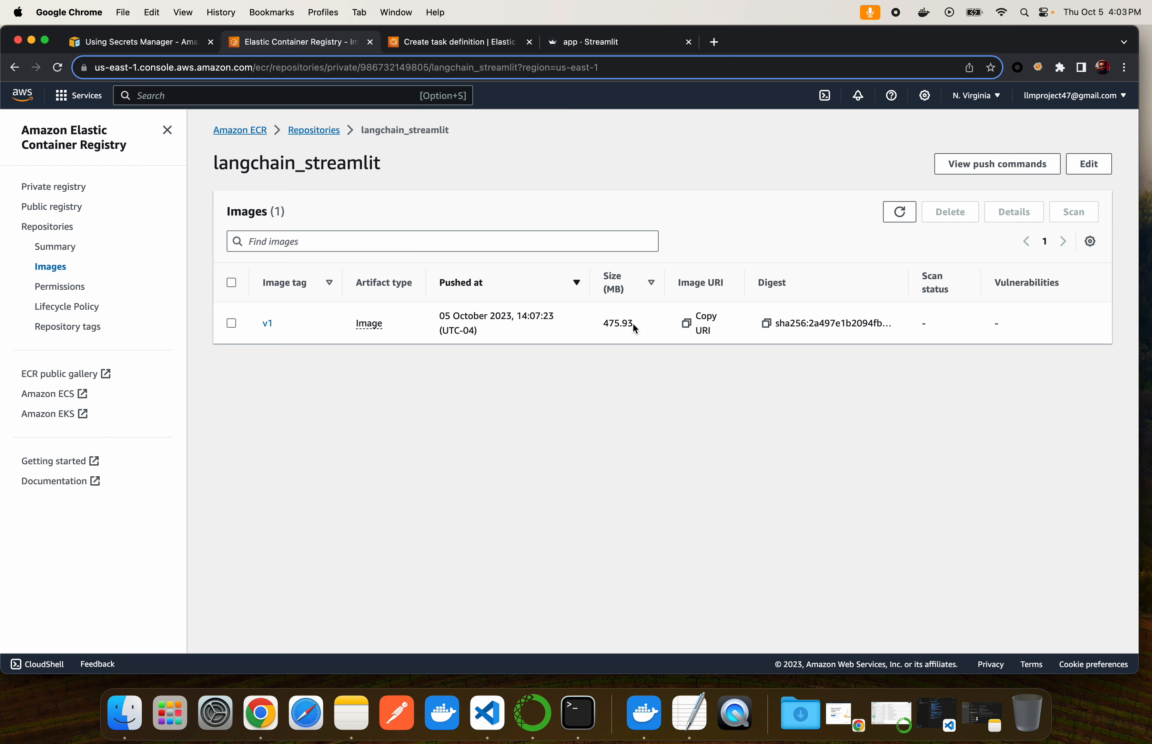
# Review the memory options for the task size in the task definition and compare them with the image size in ECR
pyautogui.click(427, 46)
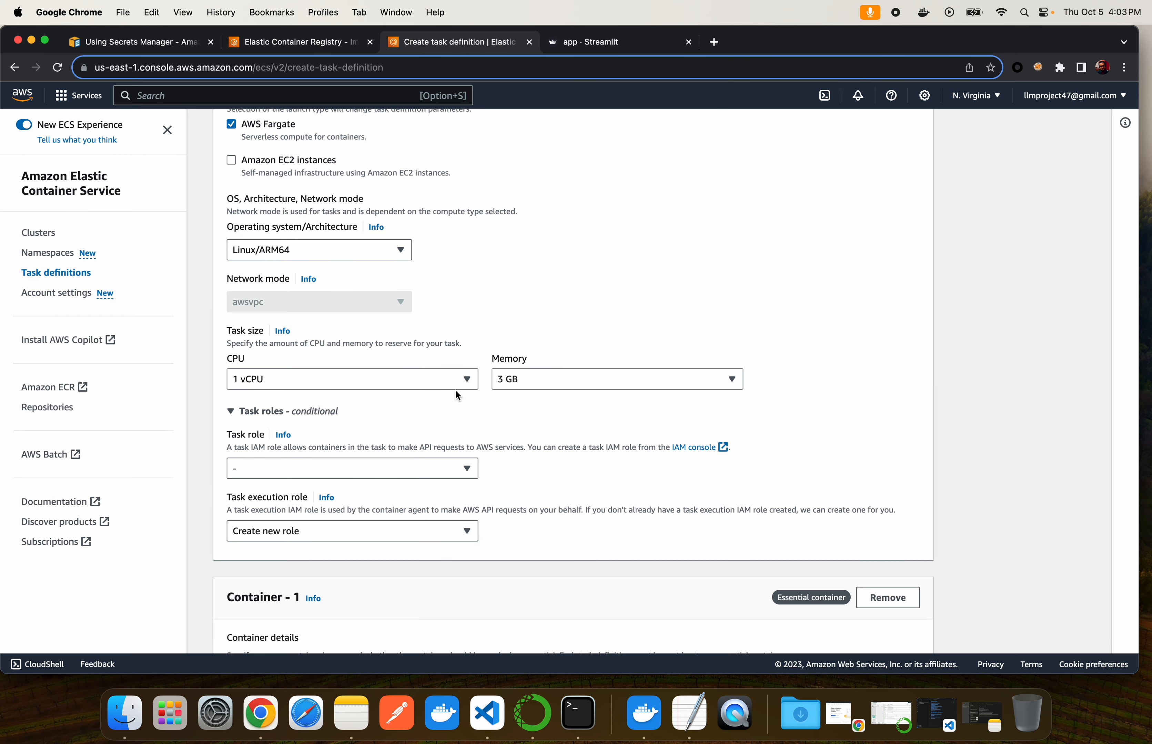
pyautogui.click(514, 387)
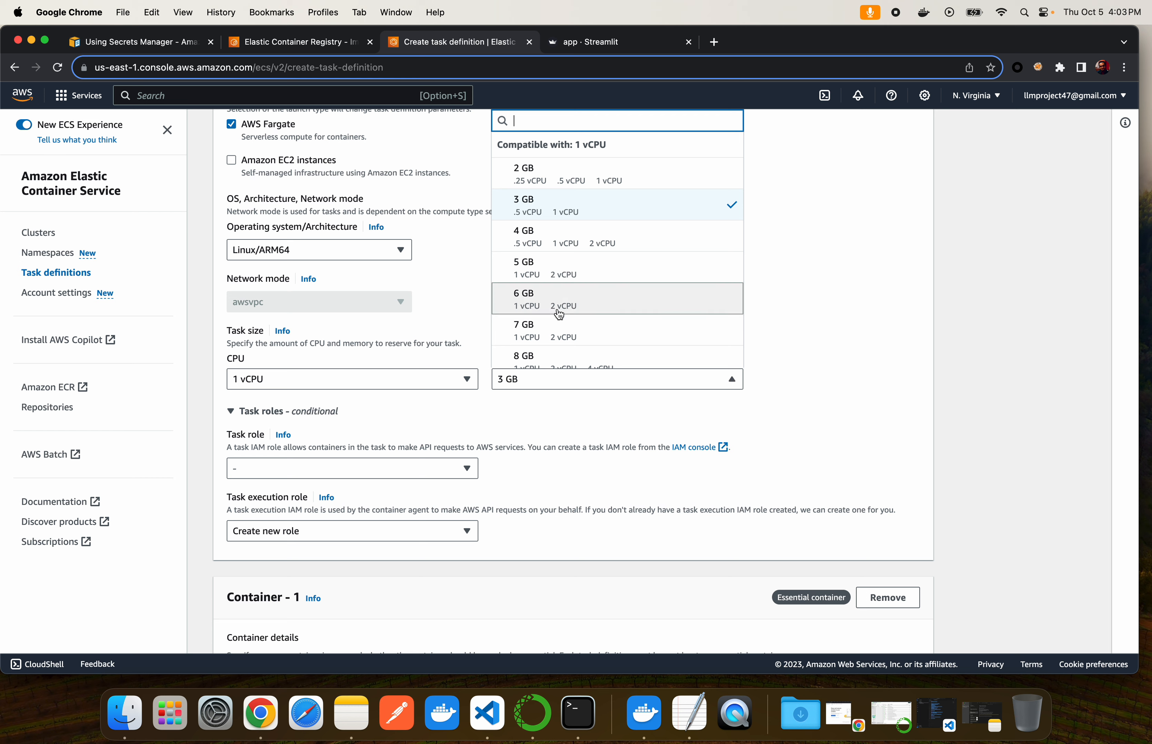
pyautogui.scroll(-2, 560, 310)
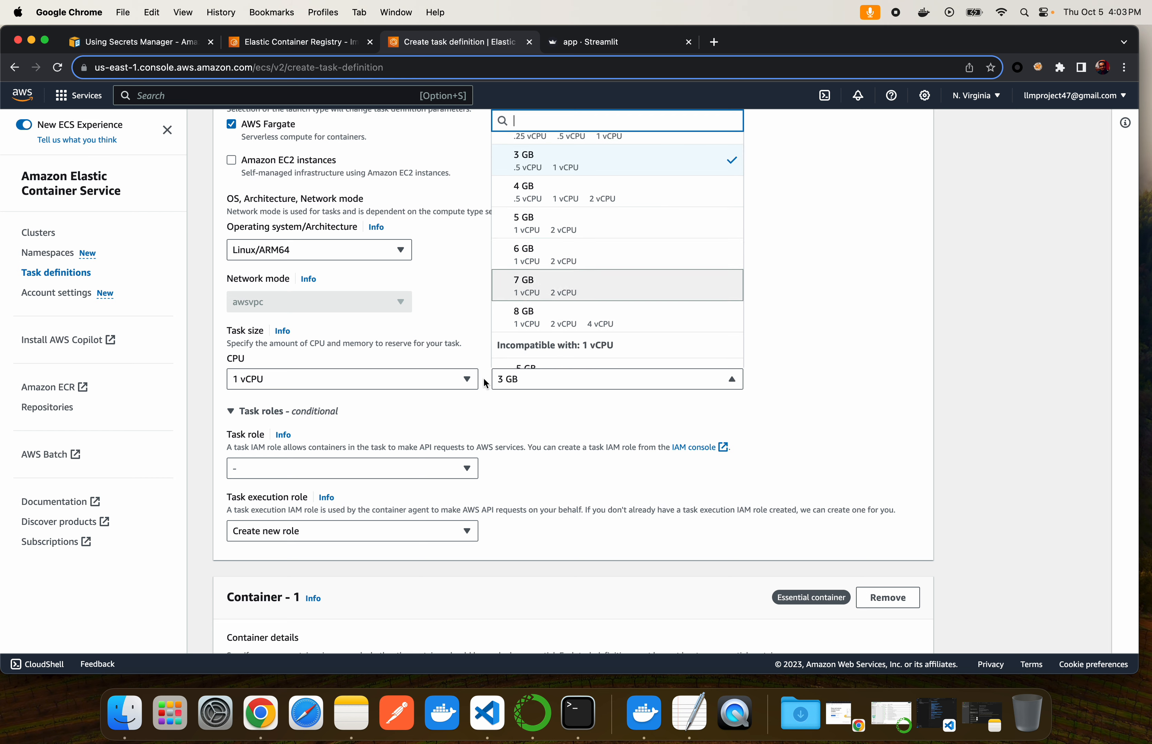
pyautogui.scroll(-5, 546, 350)
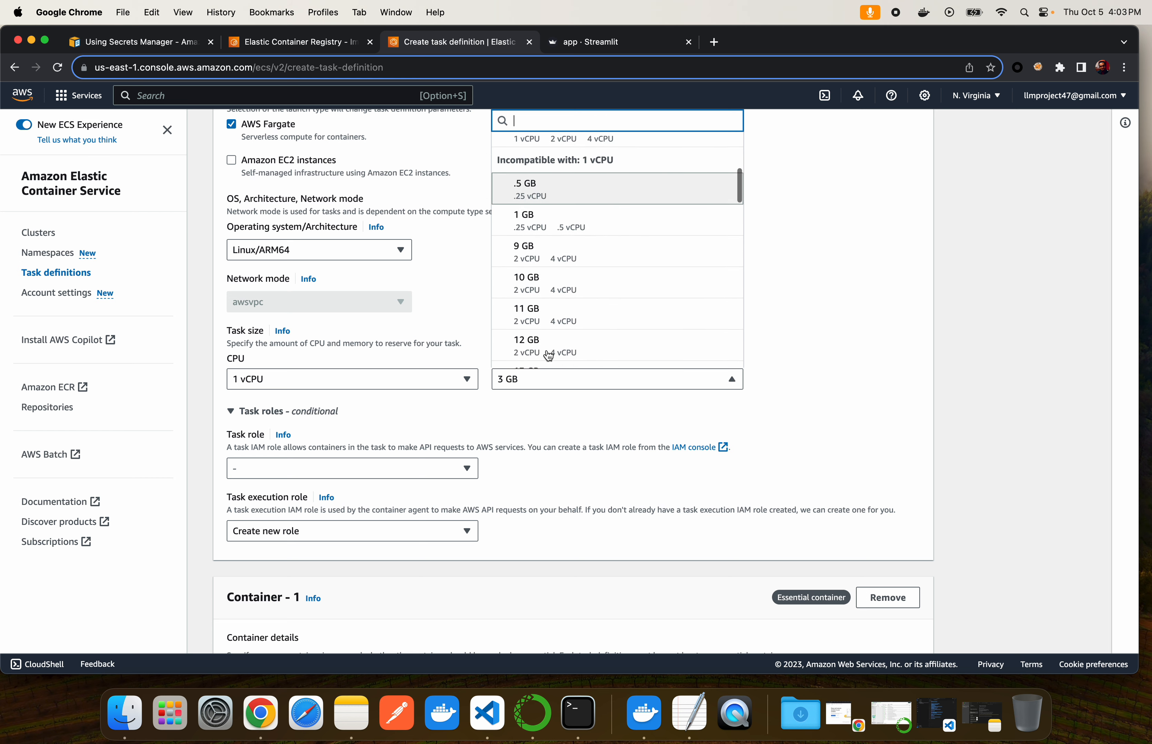
pyautogui.scroll(5, 548, 356)
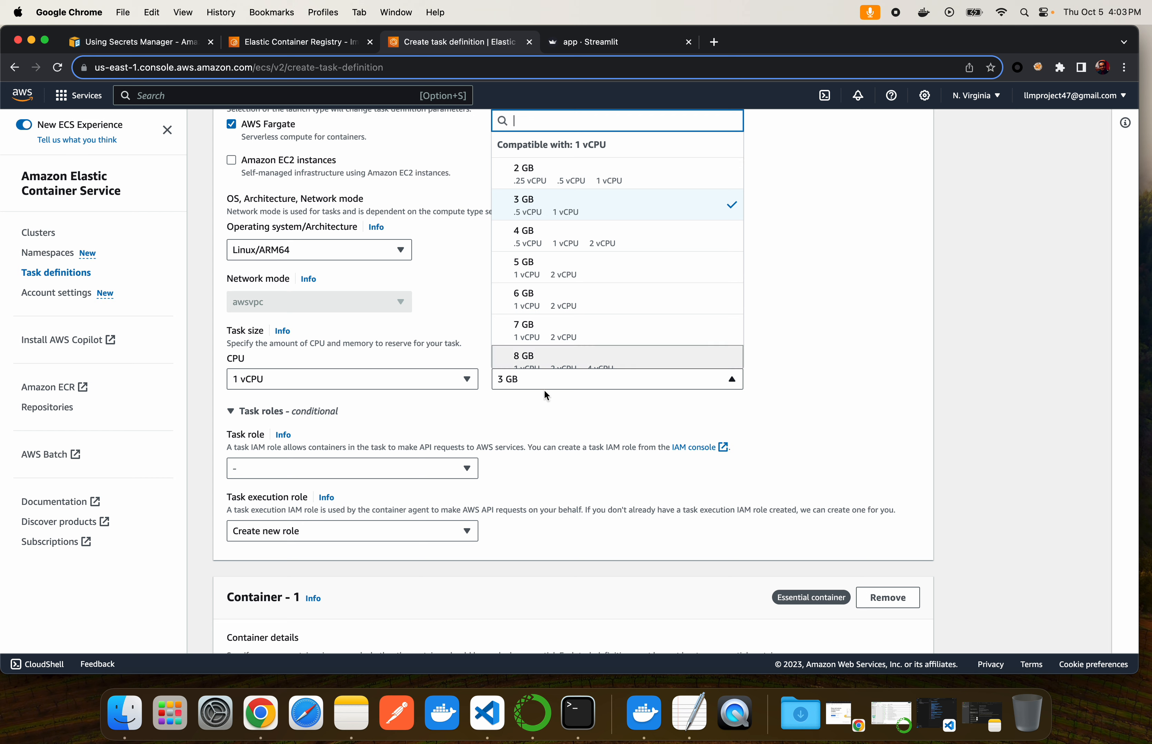
pyautogui.click(534, 438)
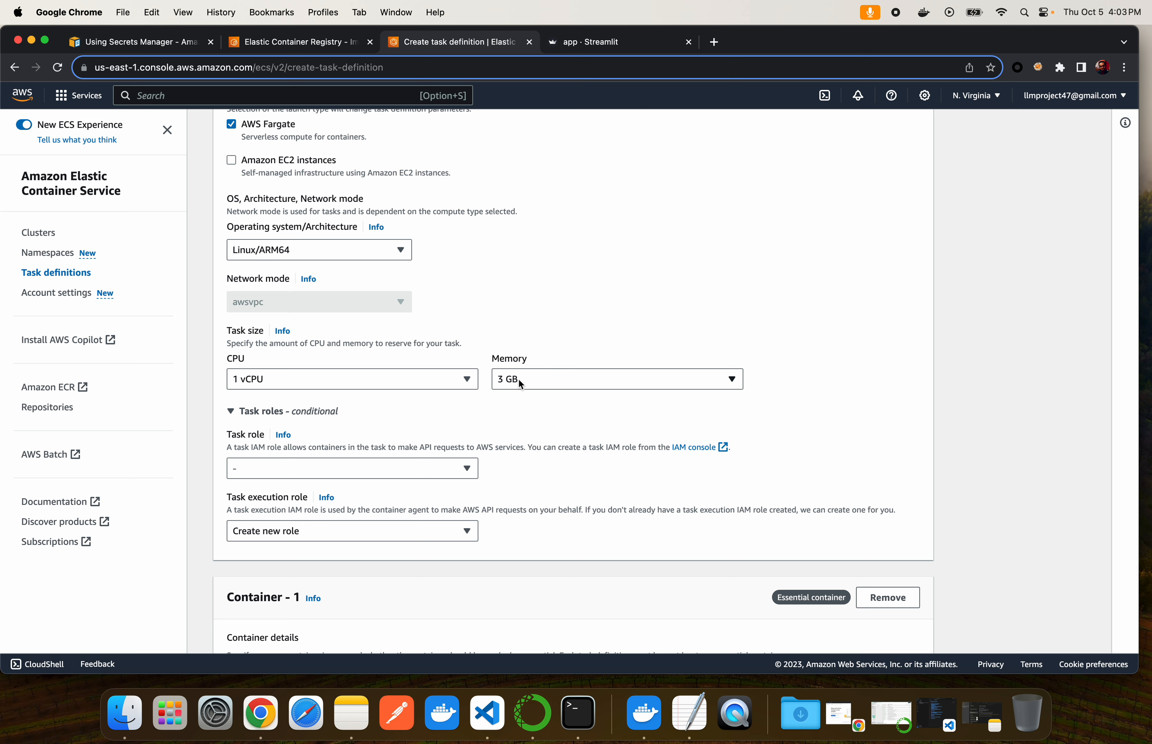
pyautogui.click(305, 43)
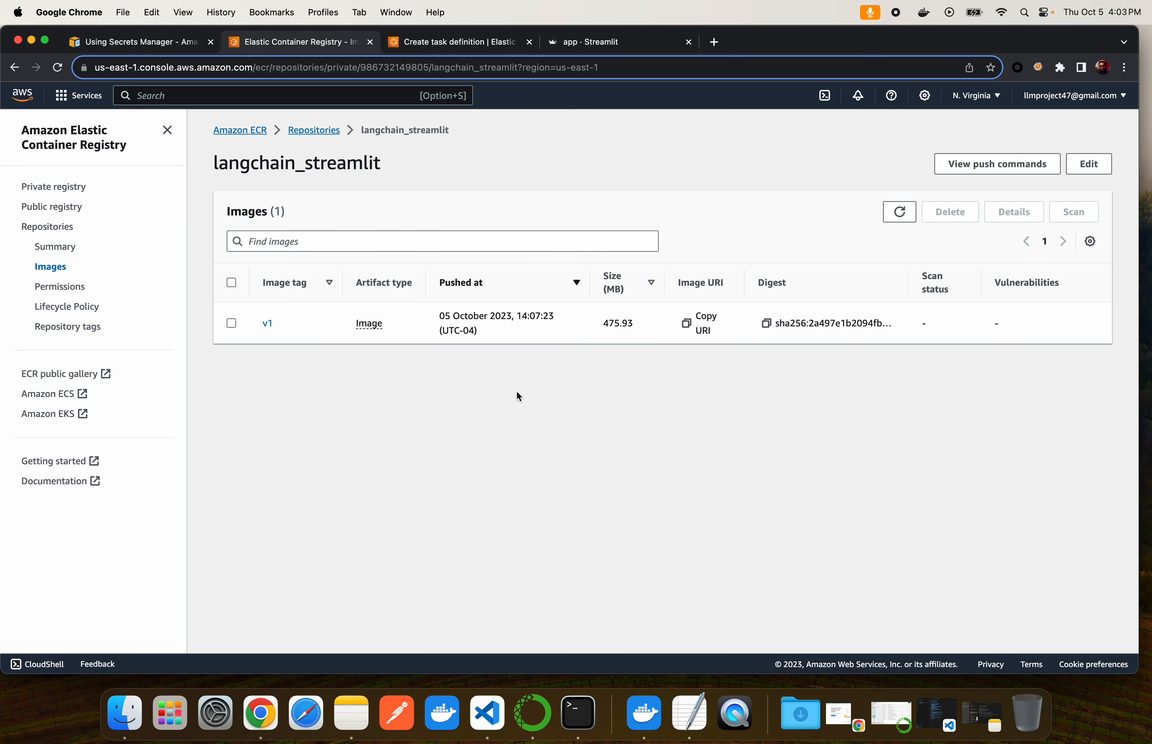
pyautogui.moveTo(602, 323); pyautogui.dragTo(632, 322)
pyautogui.click(429, 44)
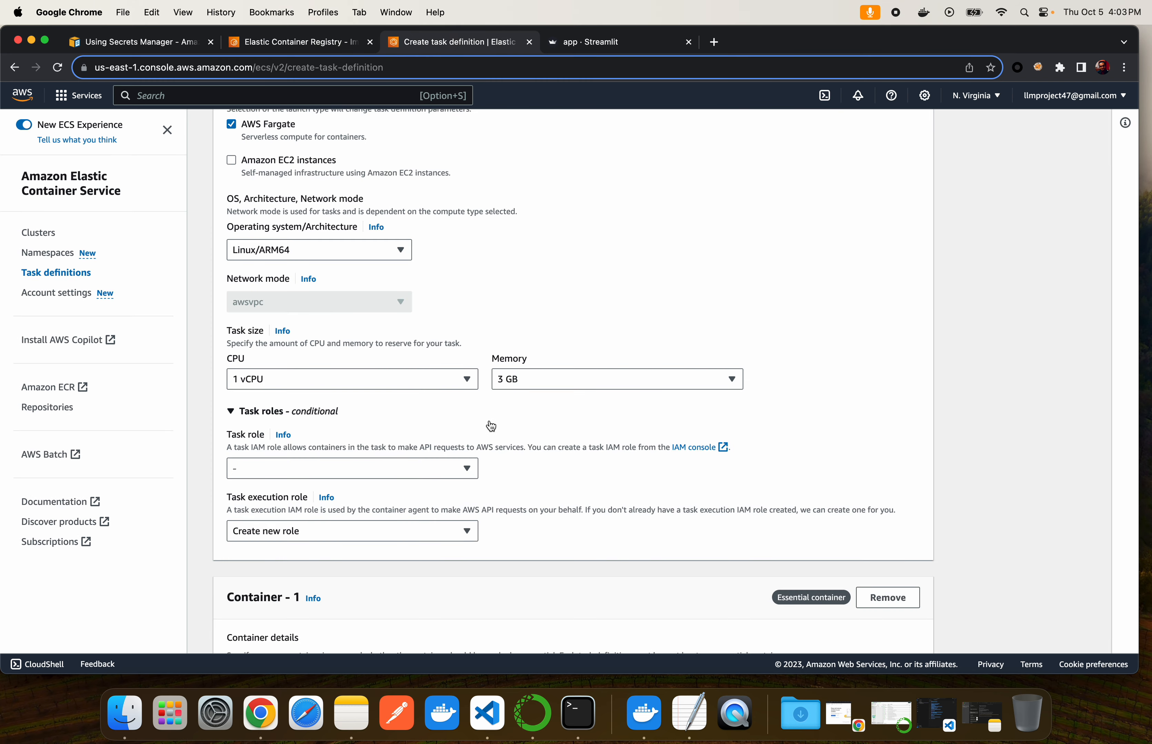
# Choose ecs-task-execution-role-secret as both the task execution role and the task role
pyautogui.scroll(-2, 491, 426)
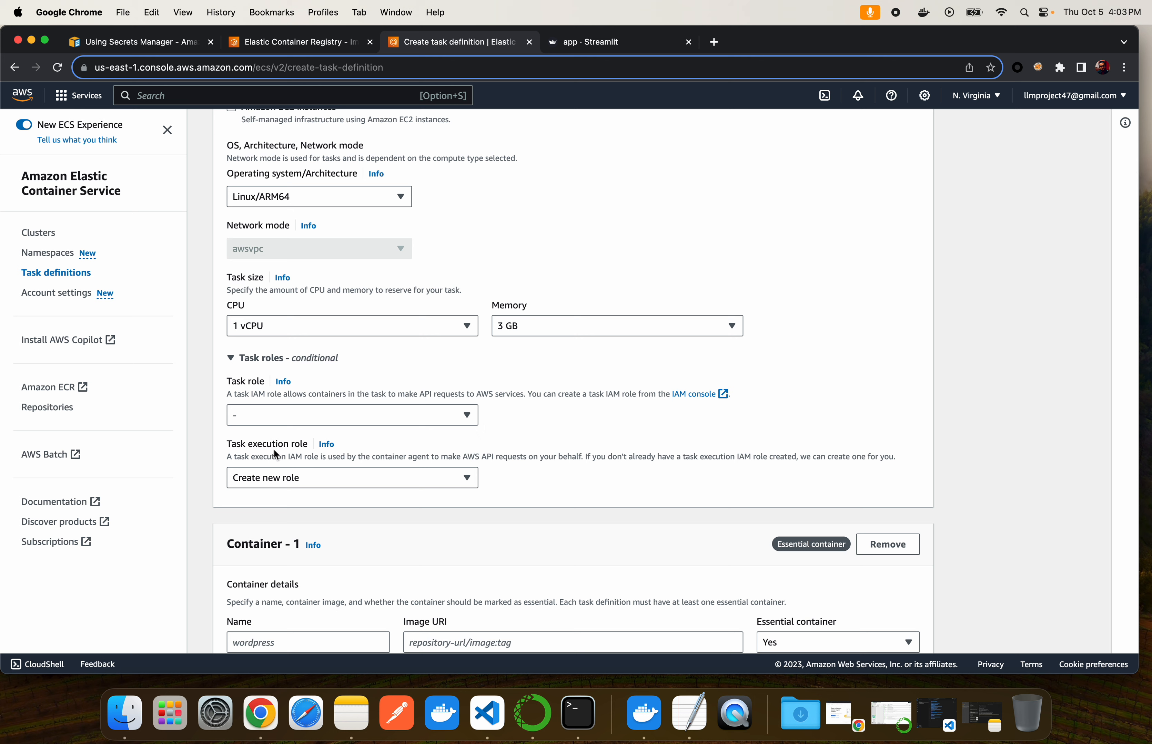
pyautogui.click(305, 477)
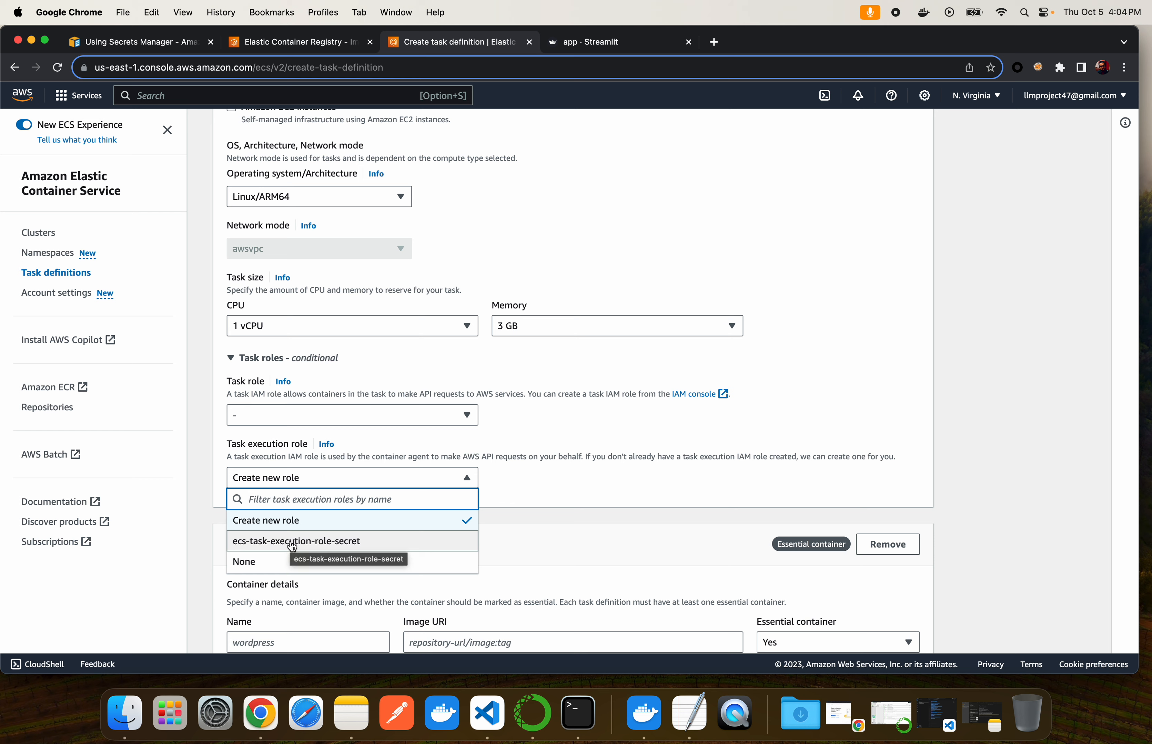
pyautogui.click(317, 543)
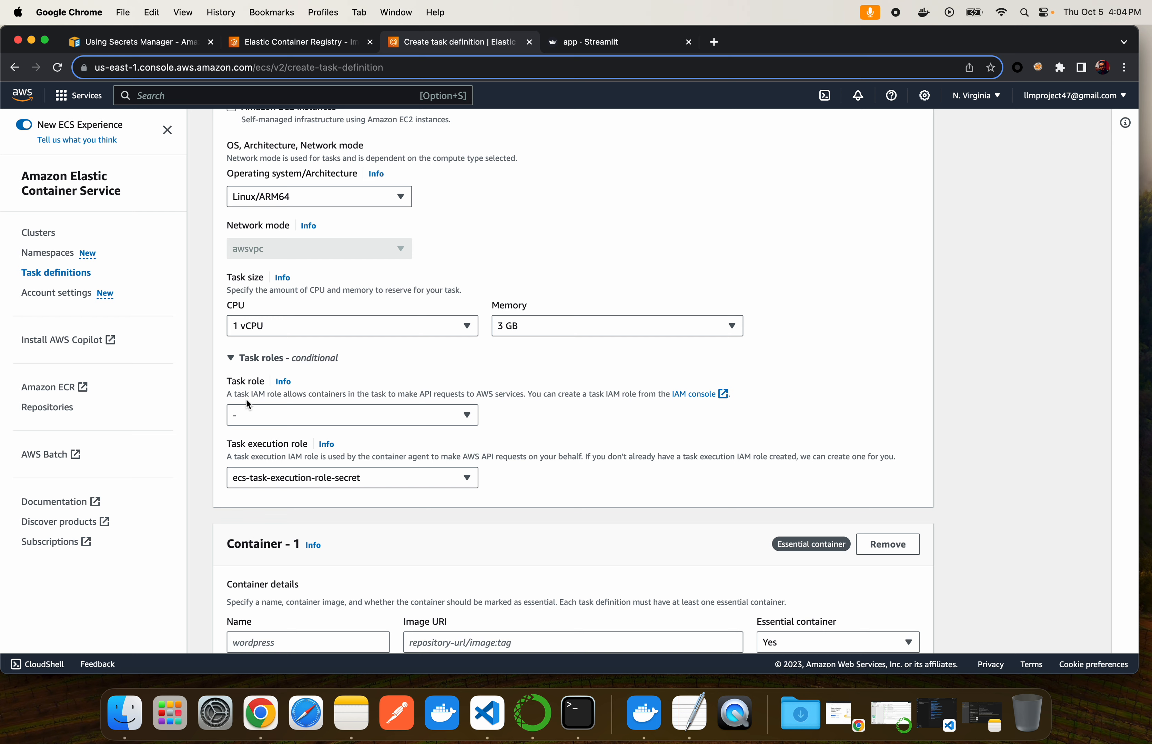
pyautogui.click(288, 413)
pyautogui.click(286, 459)
# Name the task definition's first container container-1
pyautogui.scroll(-5, 524, 518)
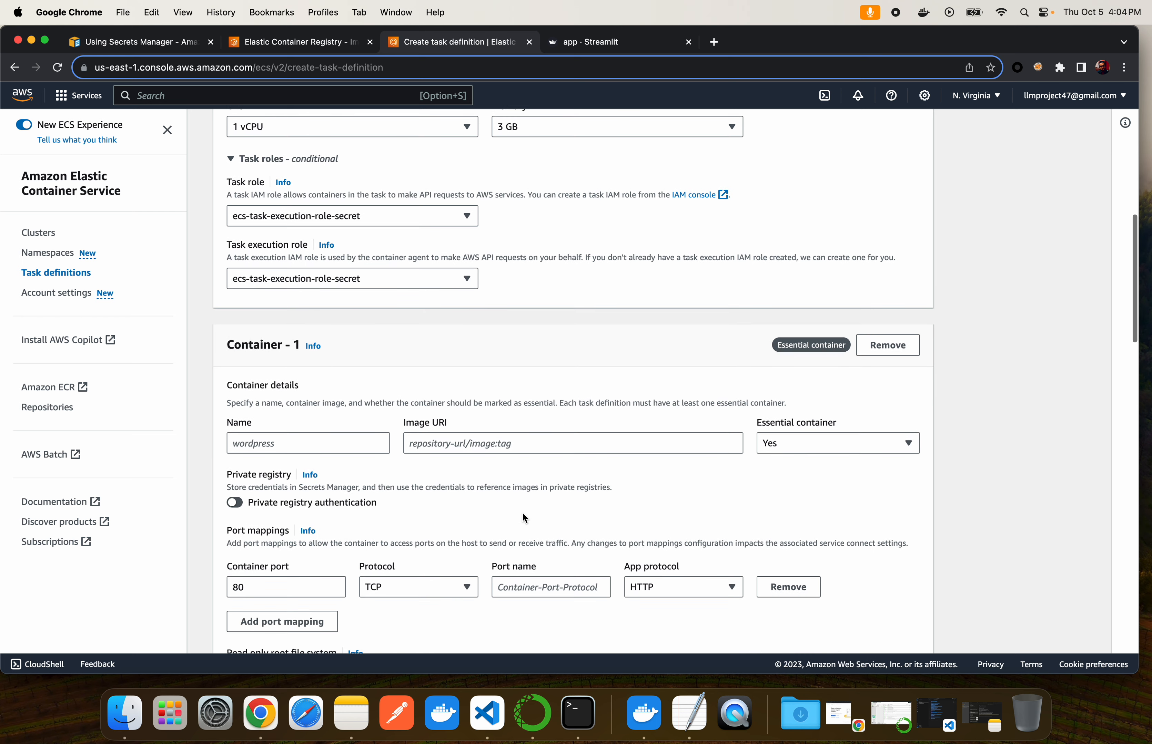
pyautogui.scroll(-1, 524, 518)
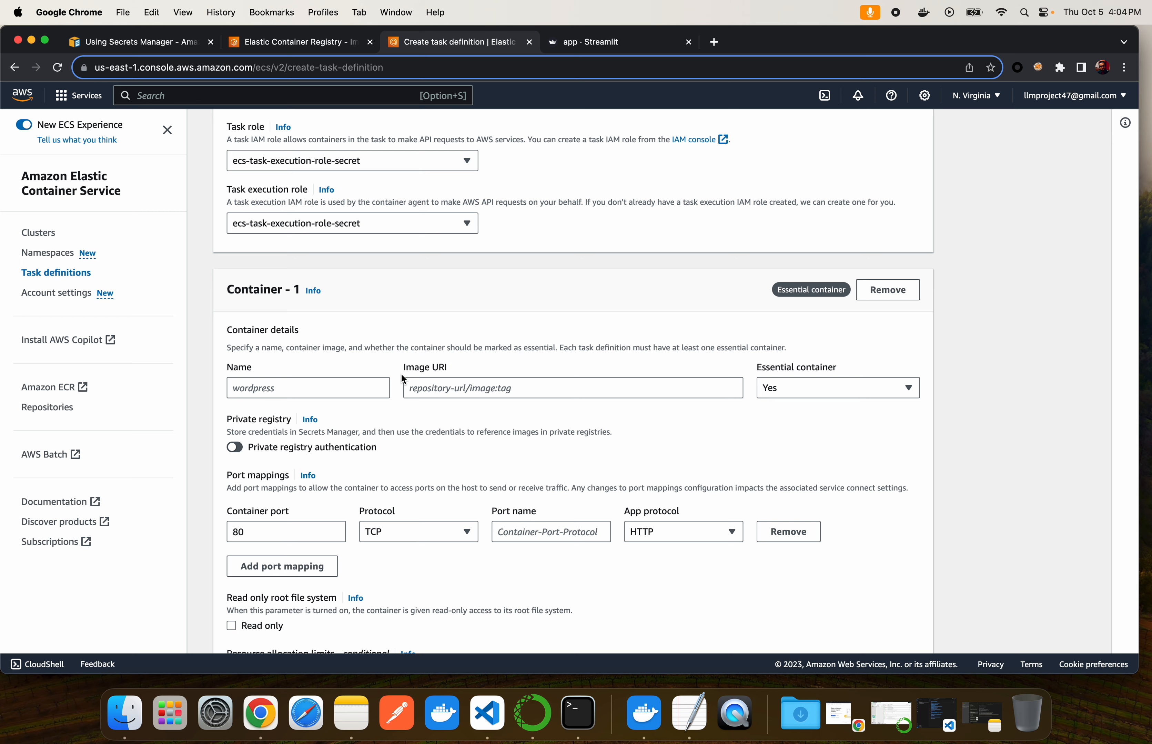
pyautogui.click(283, 42)
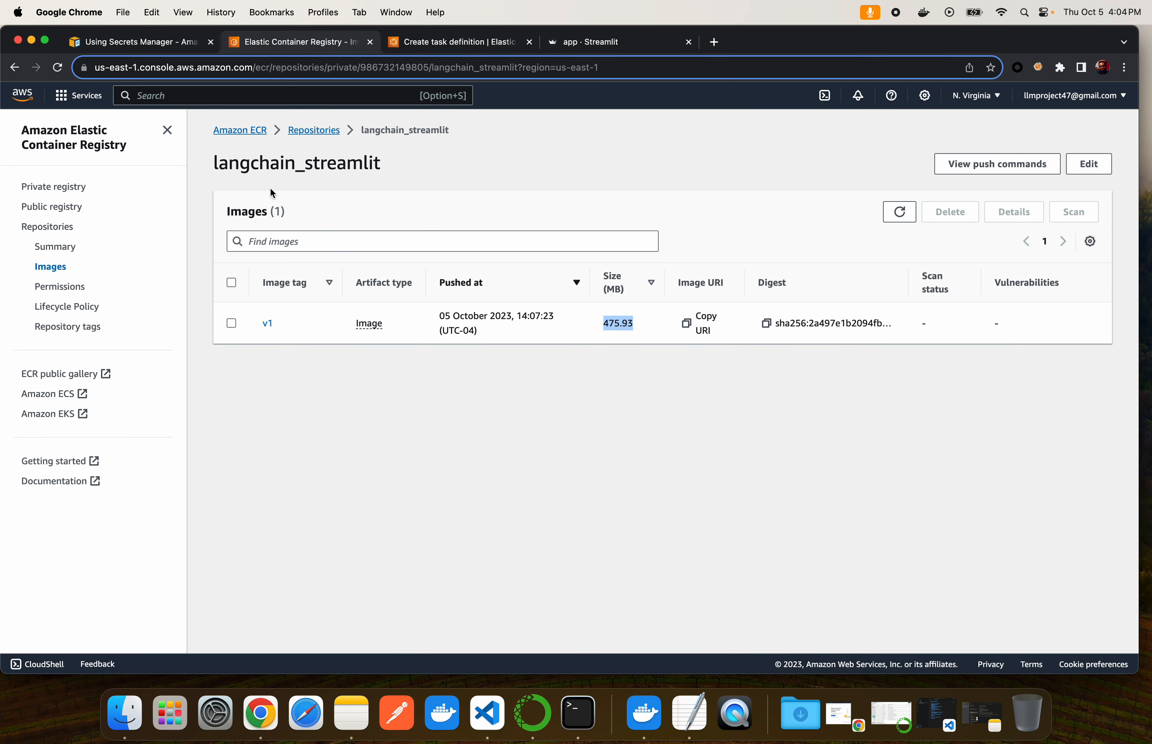
pyautogui.click(410, 42)
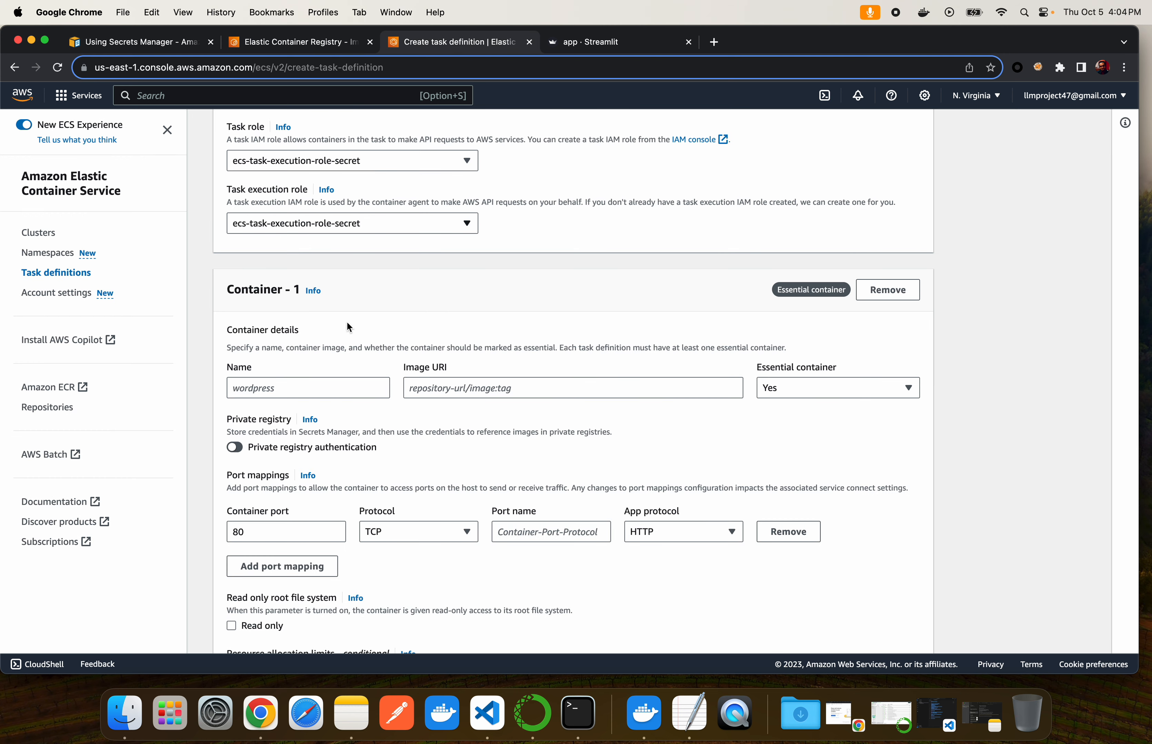
pyautogui.click(275, 390)
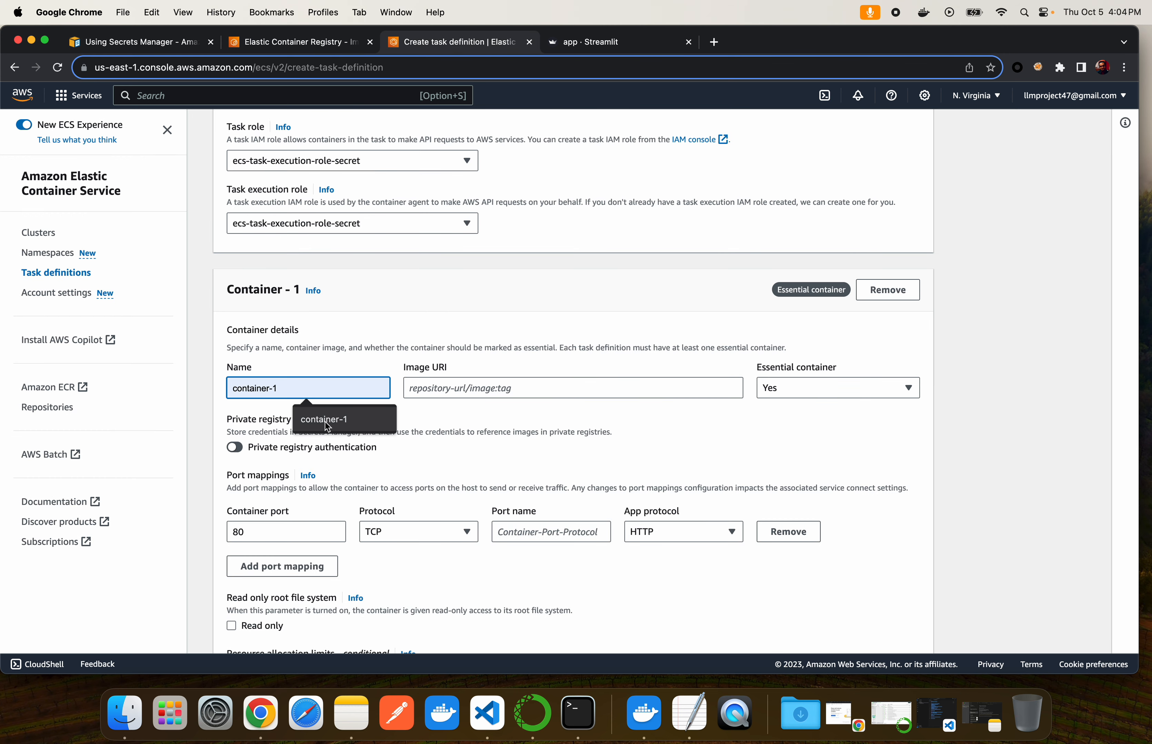
pyautogui.click(298, 412)
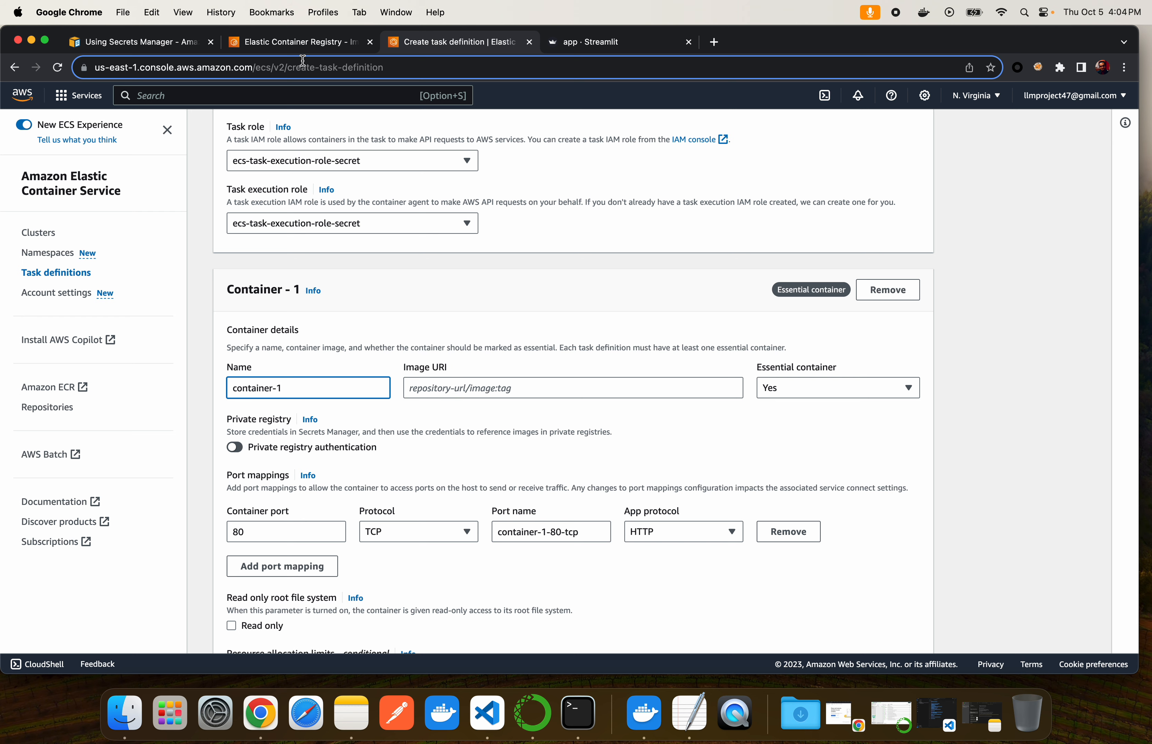
# Copy the URI of the langchain_streamlit v1 image from ECR and paste it as the container's image URI
pyautogui.click(300, 44)
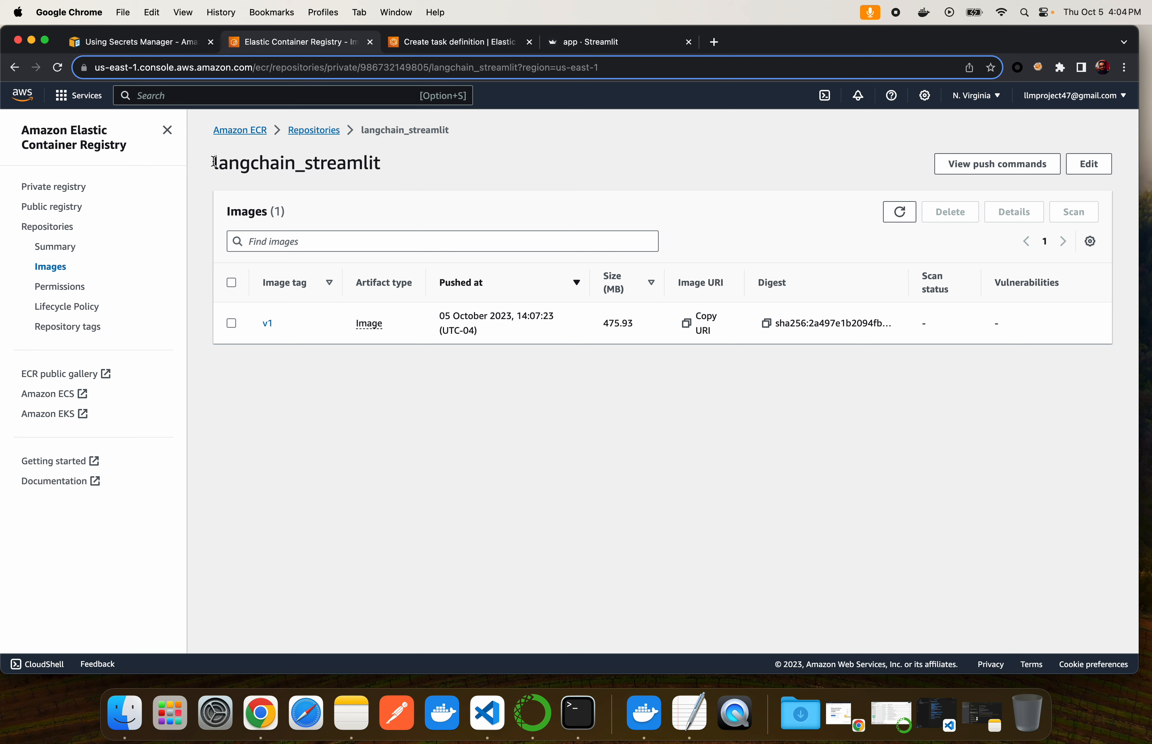
pyautogui.moveTo(213, 160); pyautogui.dragTo(385, 167)
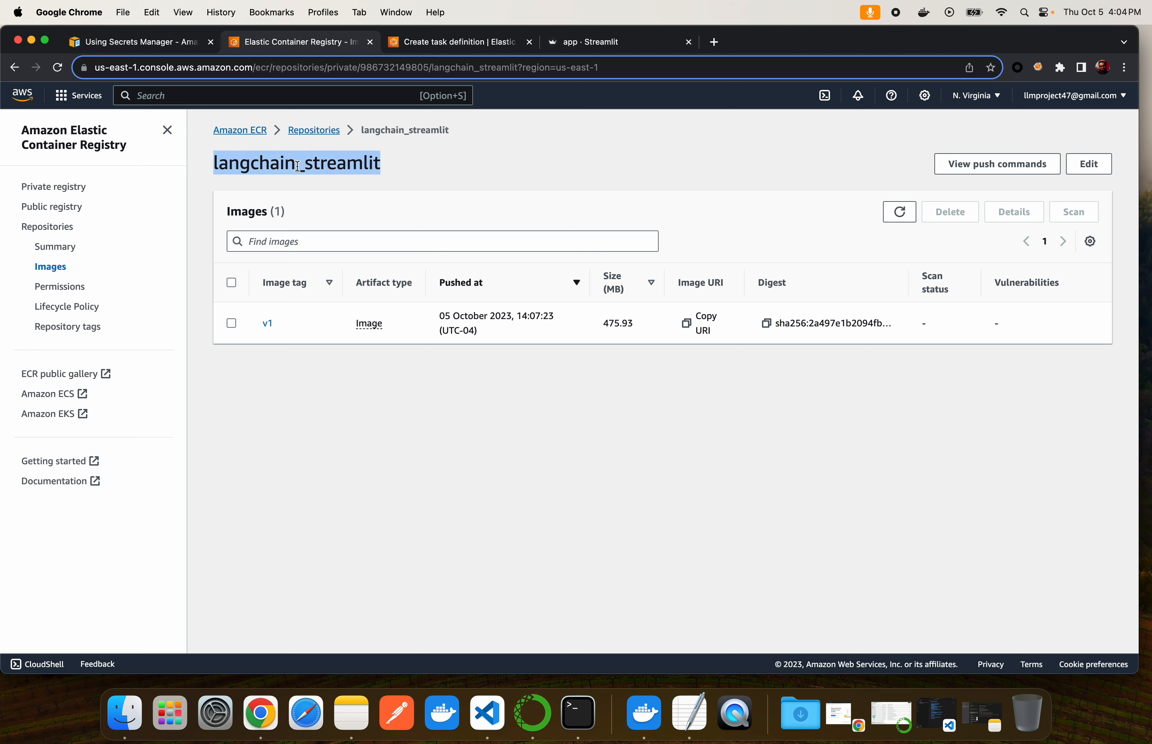
pyautogui.click(683, 327)
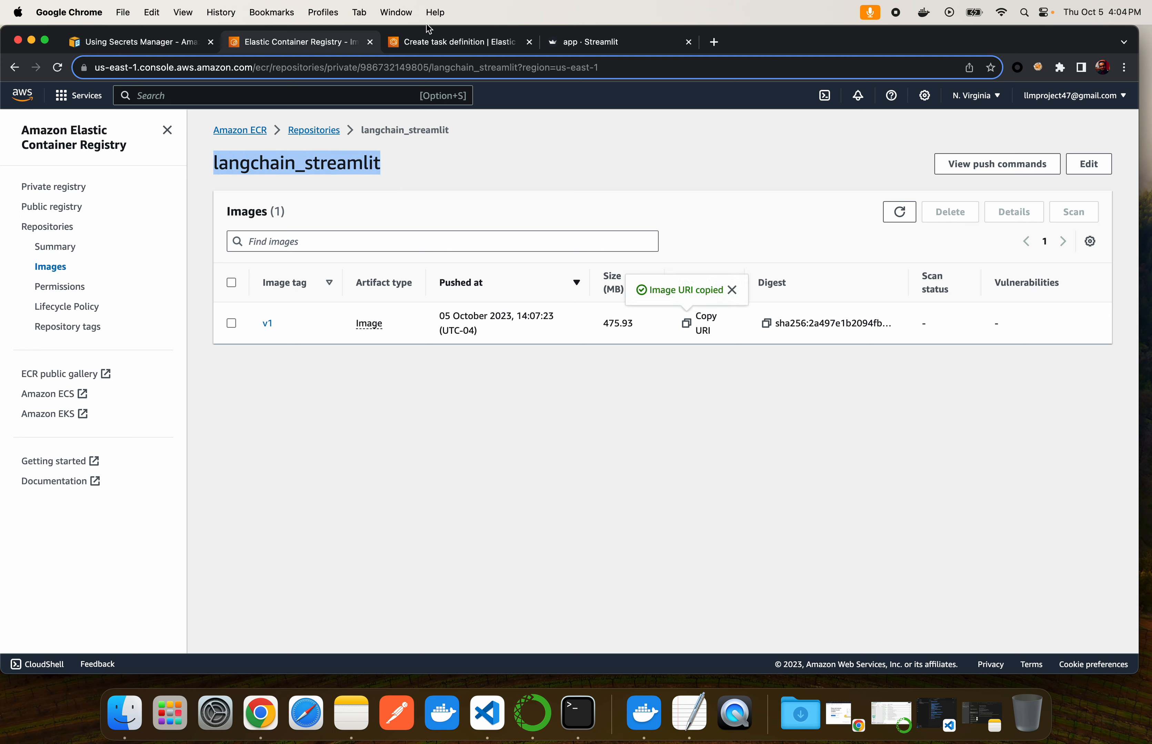
pyautogui.click(426, 43)
pyautogui.click(447, 393)
pyautogui.press('super+v')
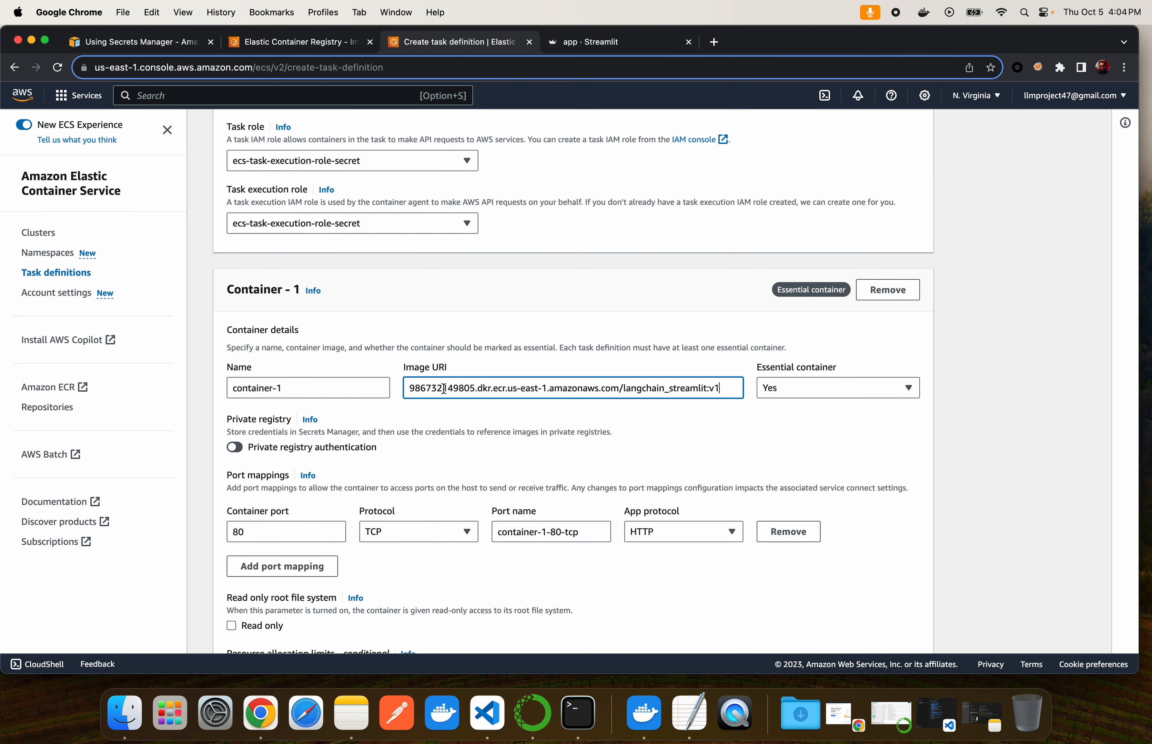
# Check the port exposed in the Dockerfile in VS Code, and set the container port in the task definition's port mapping to 8501
pyautogui.scroll(-3, 557, 406)
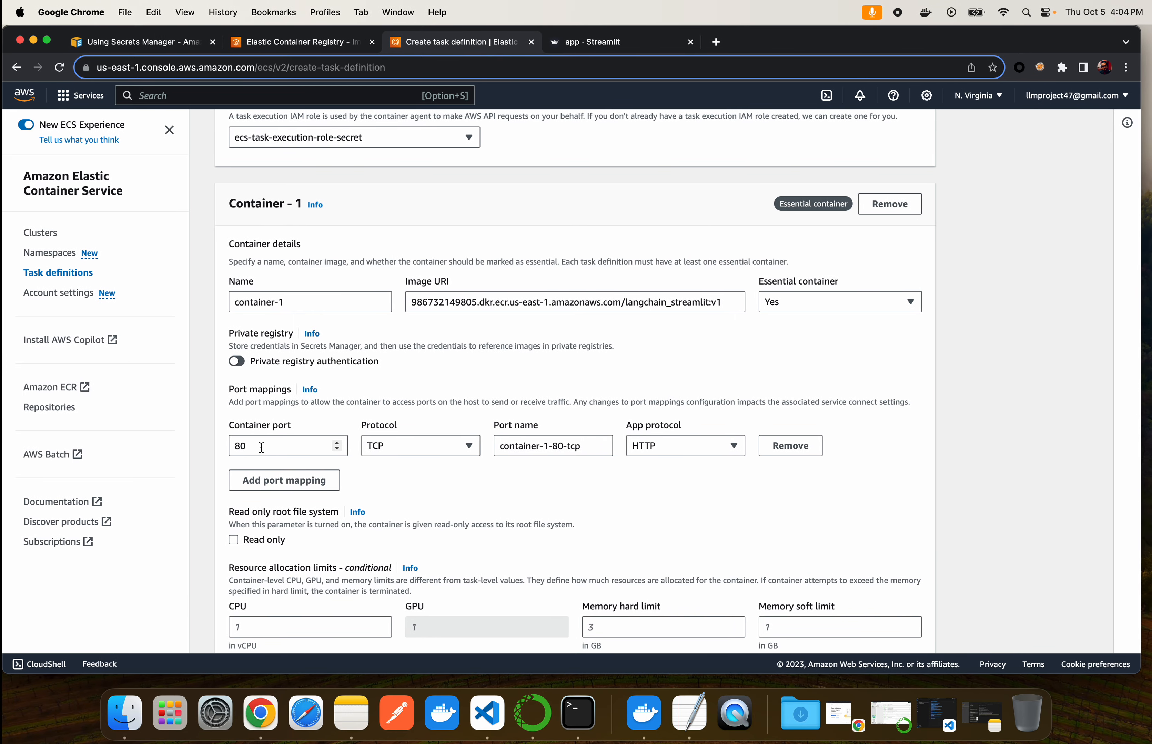
pyautogui.click(497, 724)
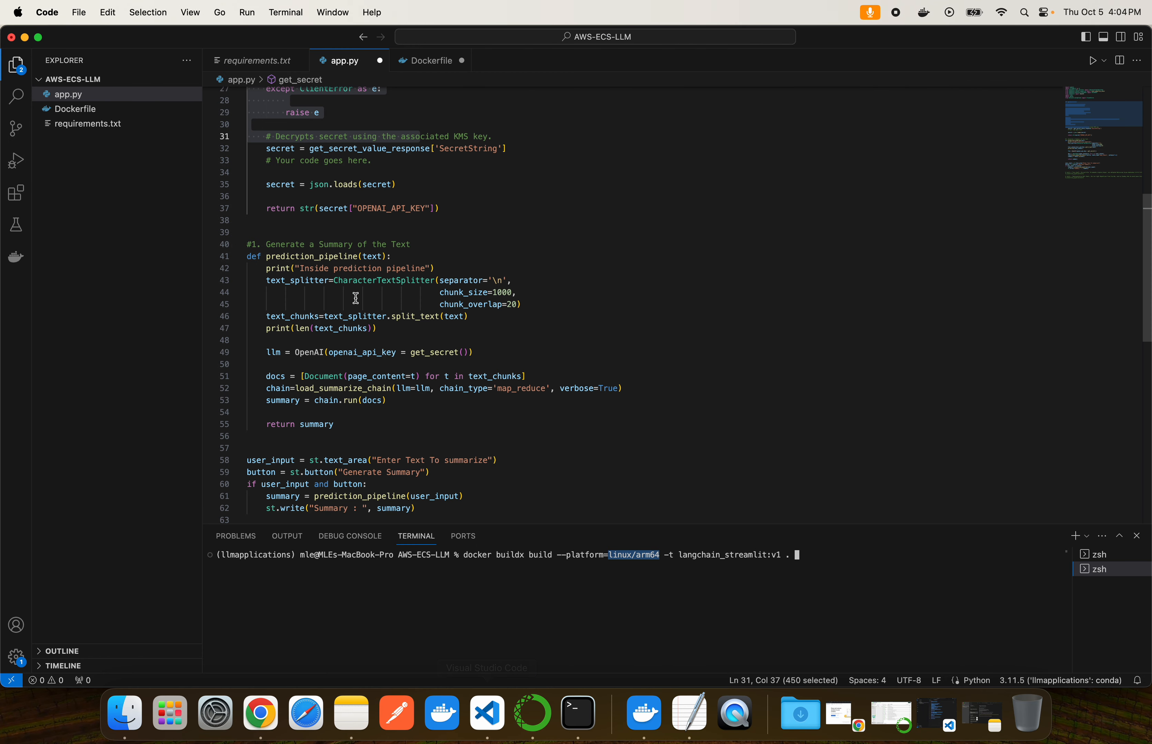
pyautogui.click(92, 110)
pyautogui.doubleClick(309, 343)
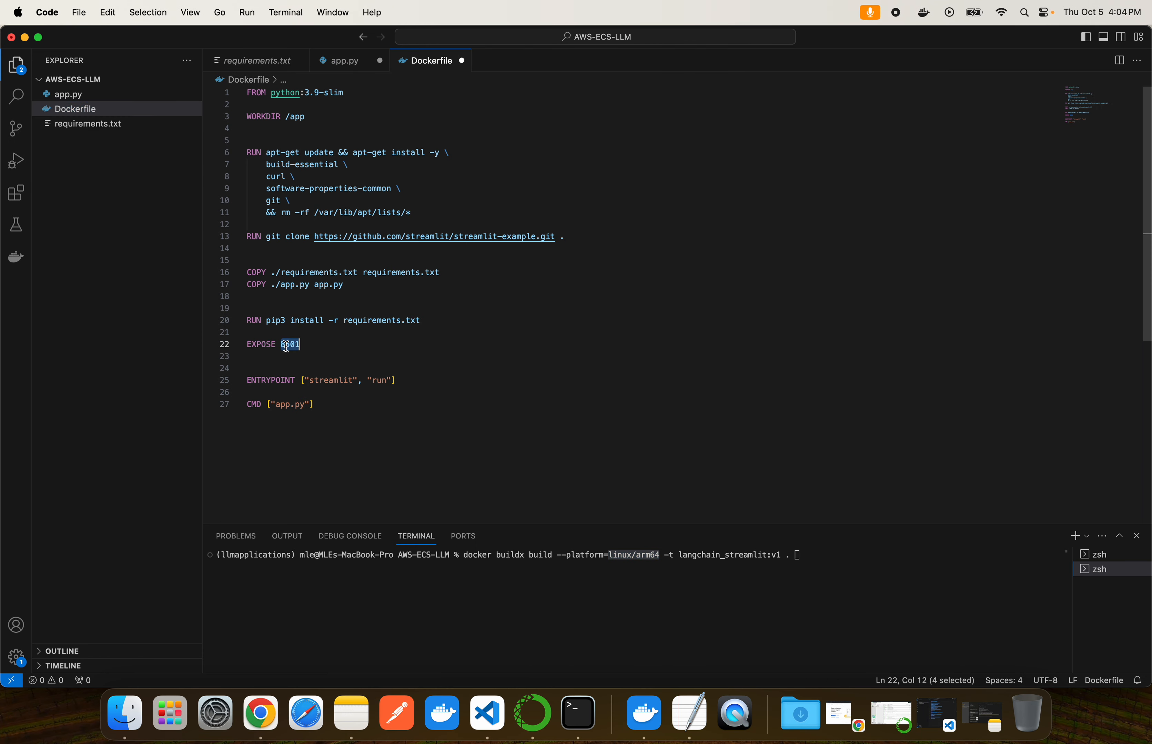
pyautogui.hotkey('ctrl', 'Left')
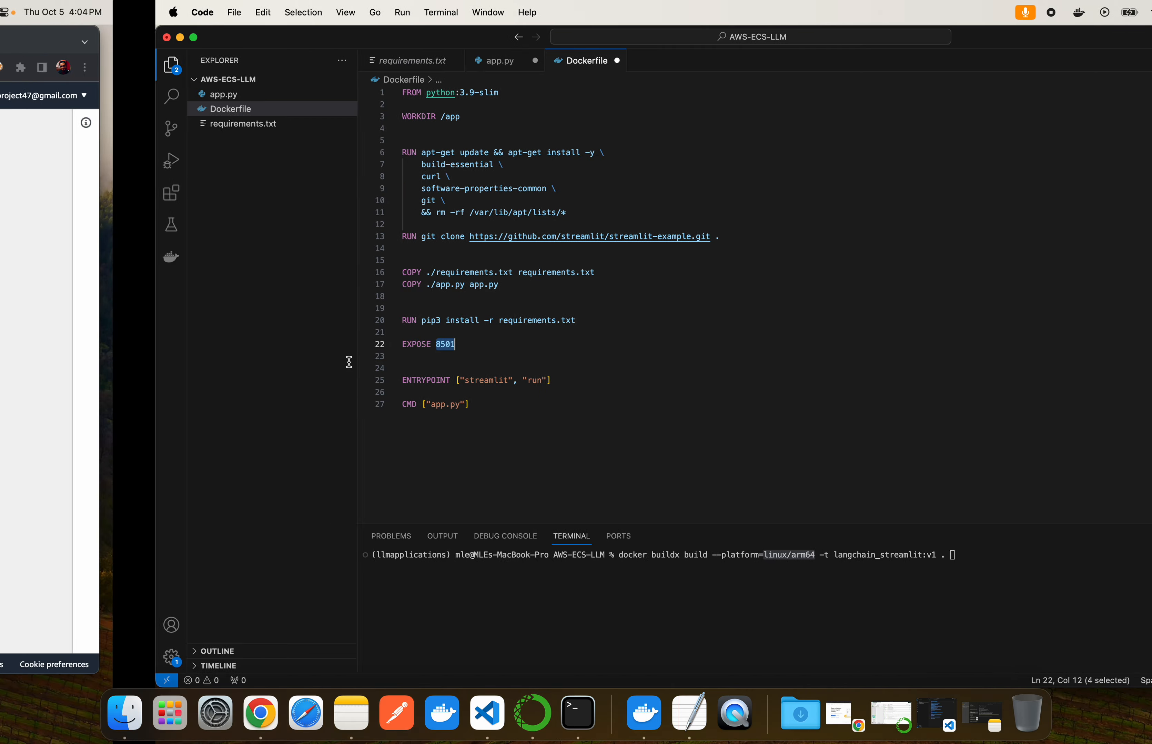
pyautogui.click(268, 450)
pyautogui.press('BackSpace')
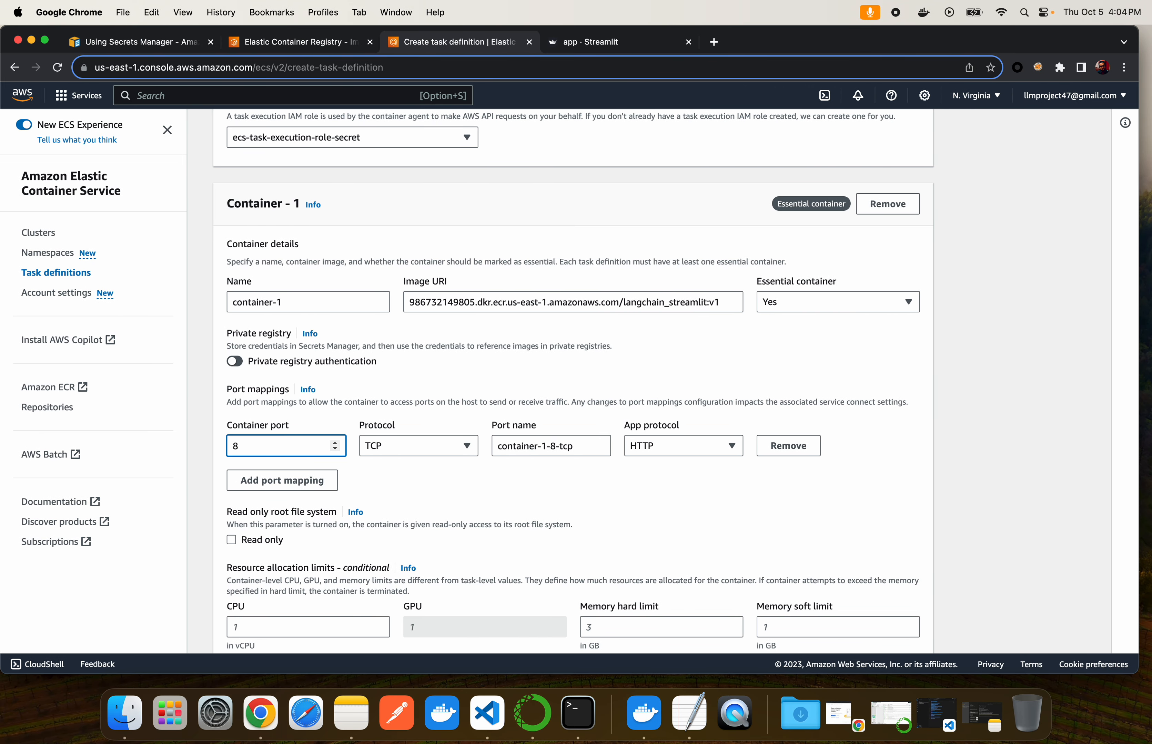
pyautogui.write('501')
# Add an environment variable with the key openai_key to the container
pyautogui.scroll(-1, 492, 471)
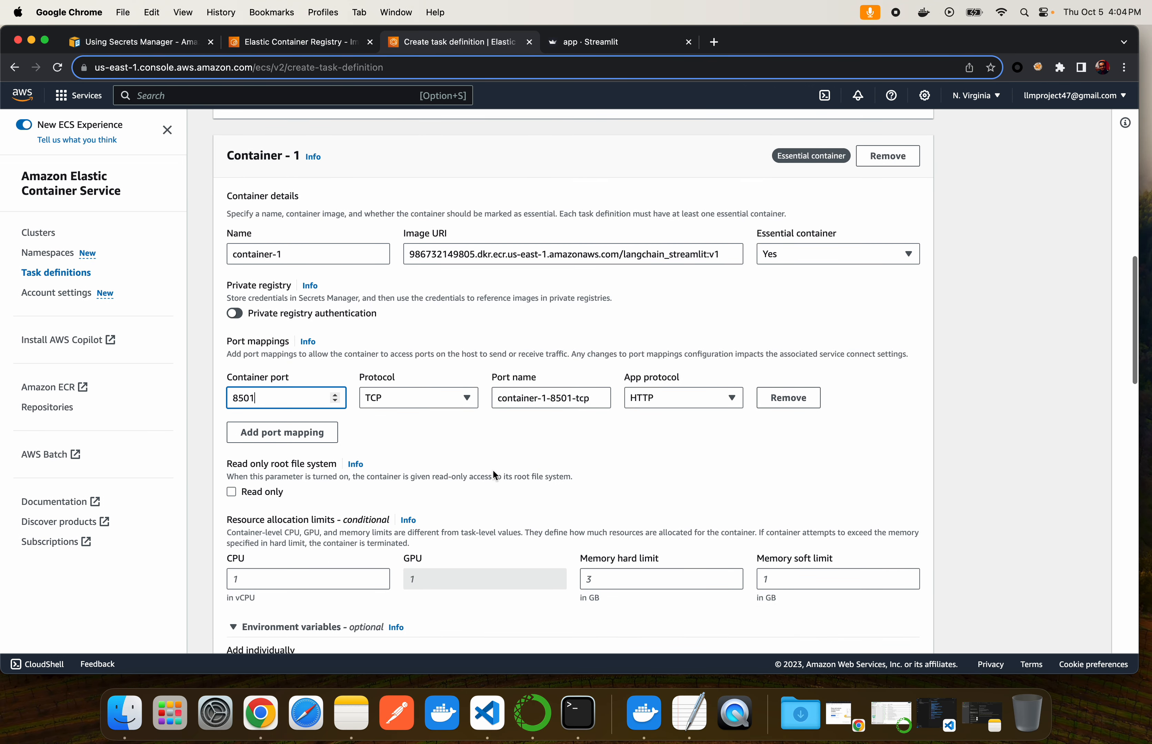
pyautogui.scroll(-4, 492, 471)
pyautogui.scroll(-3, 492, 469)
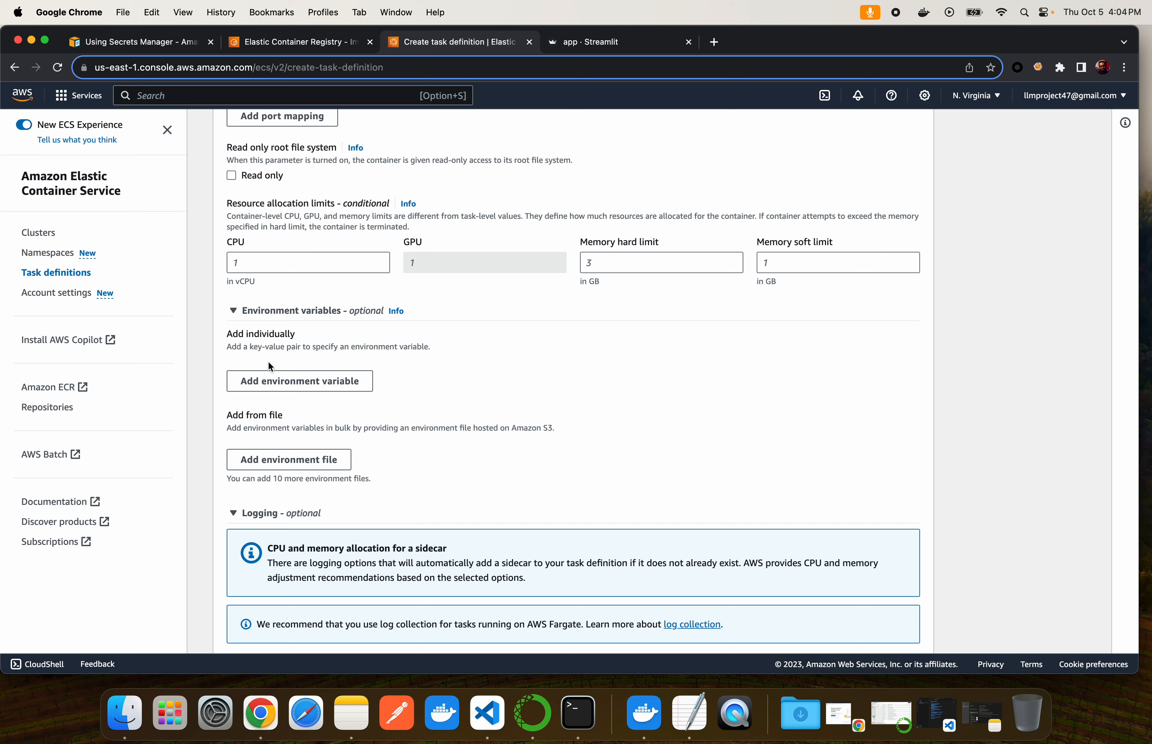
pyautogui.click(283, 382)
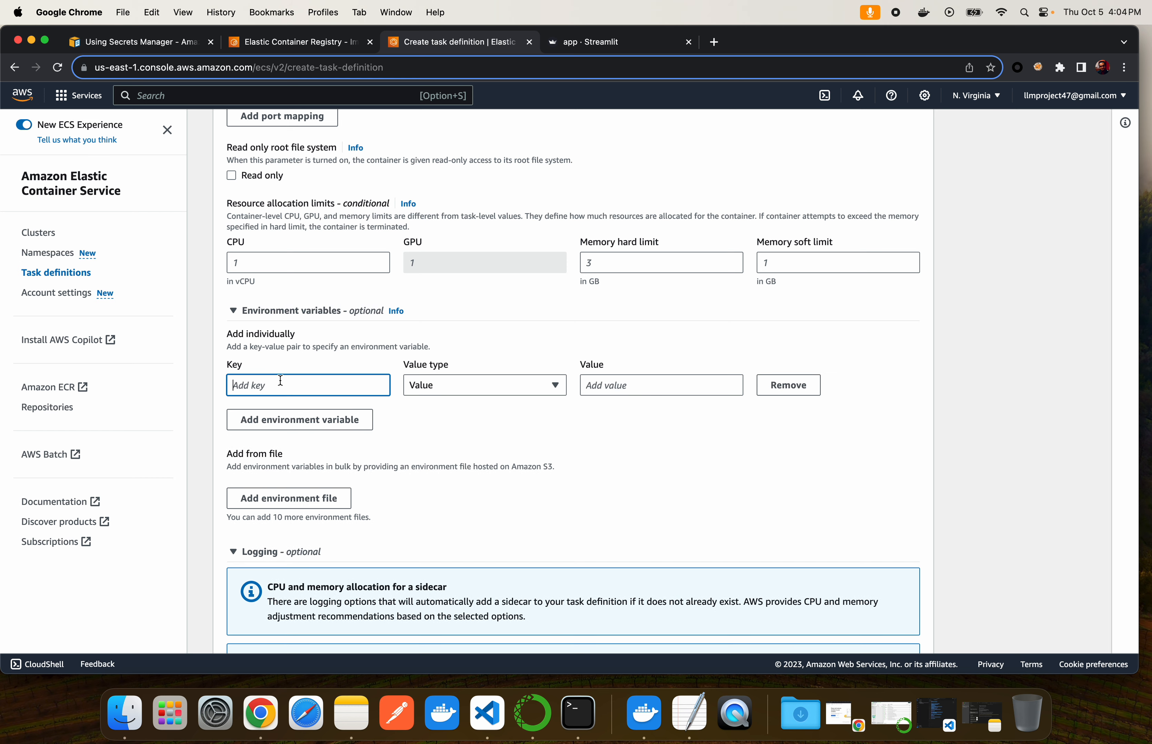
pyautogui.click(289, 390)
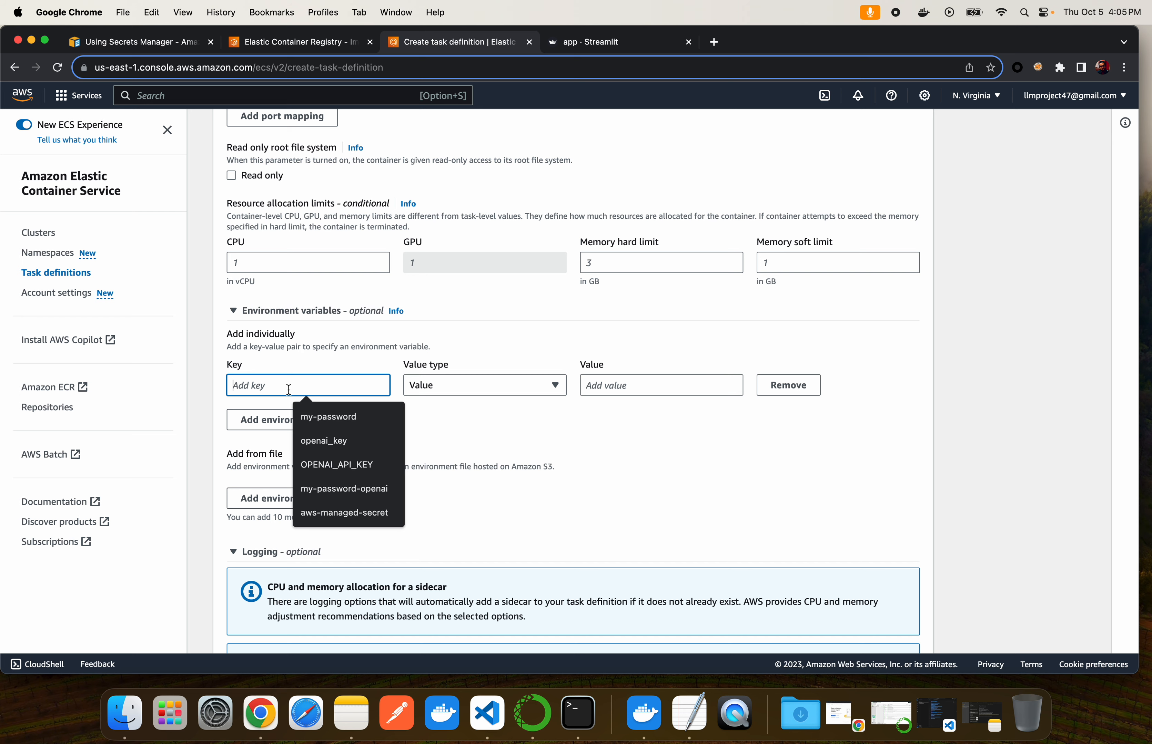
pyautogui.click(317, 438)
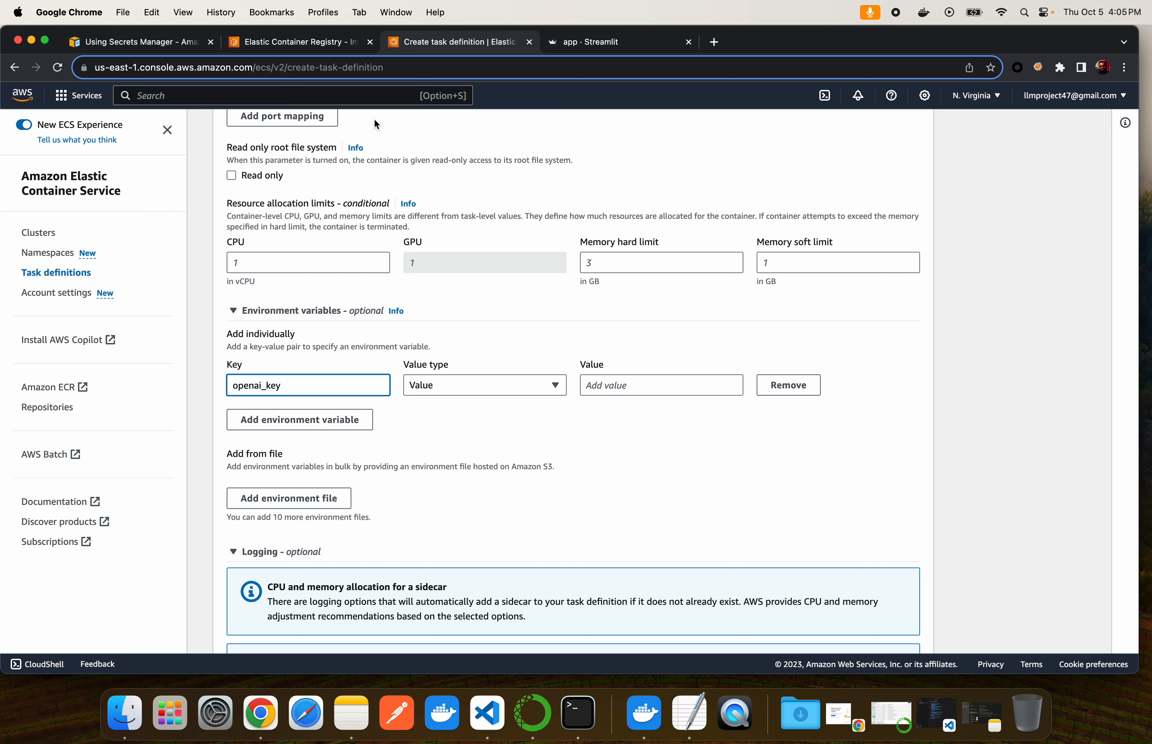
# Find Secrets Manager in the AWS console, close the Streamlit app page, and open the details of the openai_key secret
pyautogui.click(270, 41)
pyautogui.click(241, 98)
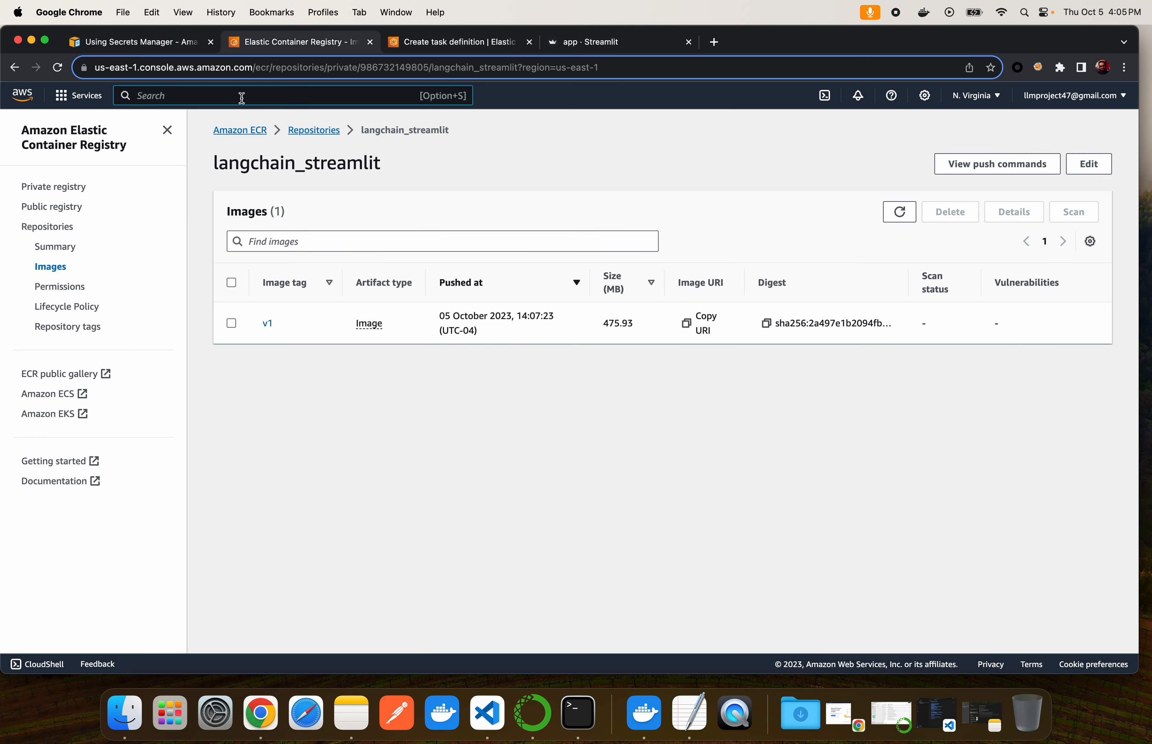
pyautogui.write('secerts')
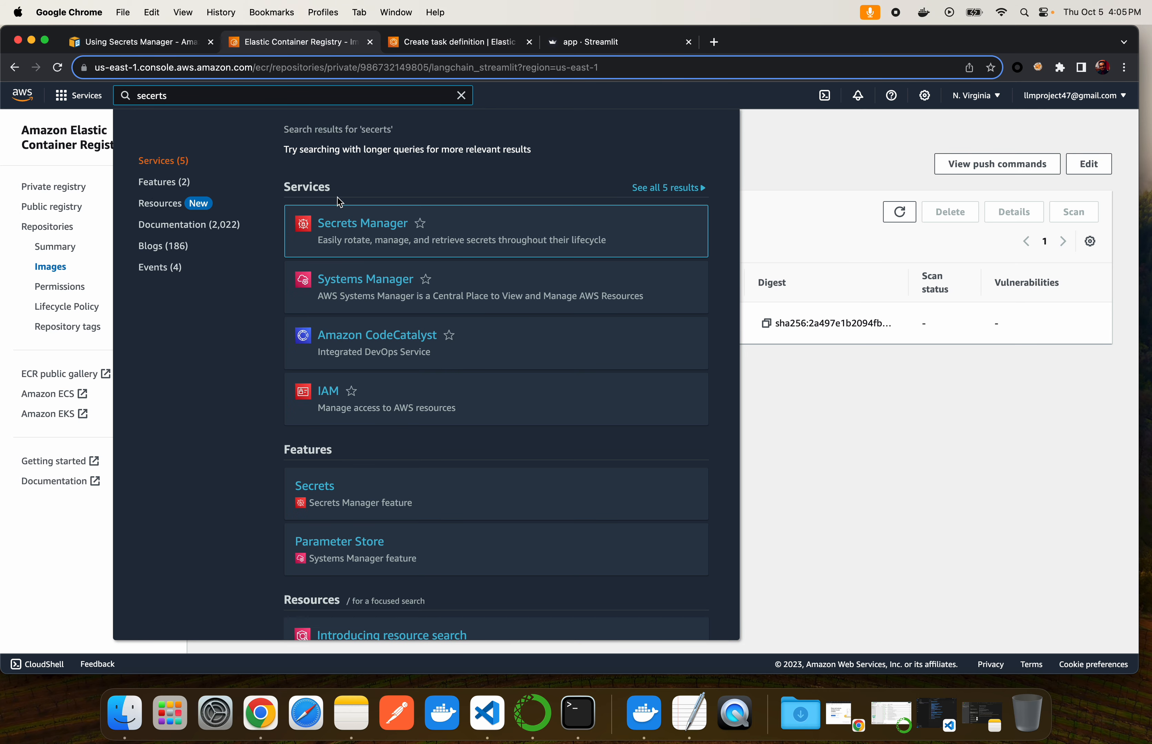
pyautogui.click(339, 225)
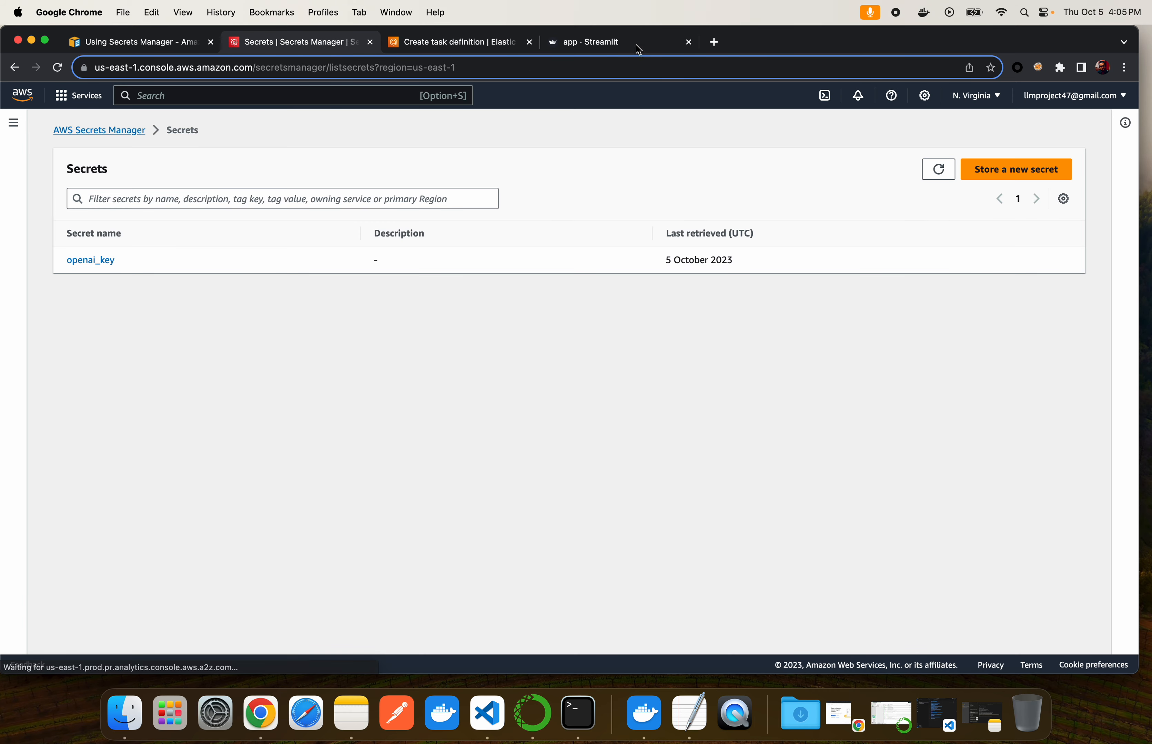
pyautogui.click(688, 42)
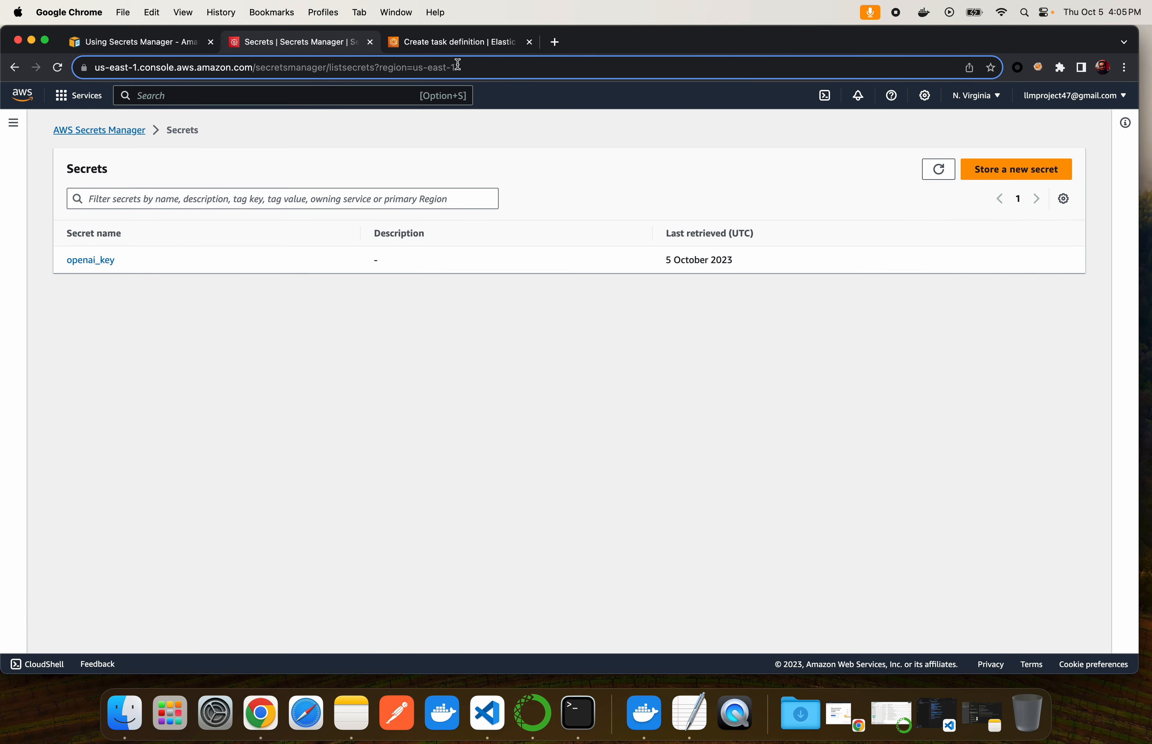
pyautogui.click(103, 262)
pyautogui.scroll(-3, 206, 377)
# Copy the ARN of the openai_key secret into the environment variable's value and set its value type to ValueFrom
pyautogui.click(419, 46)
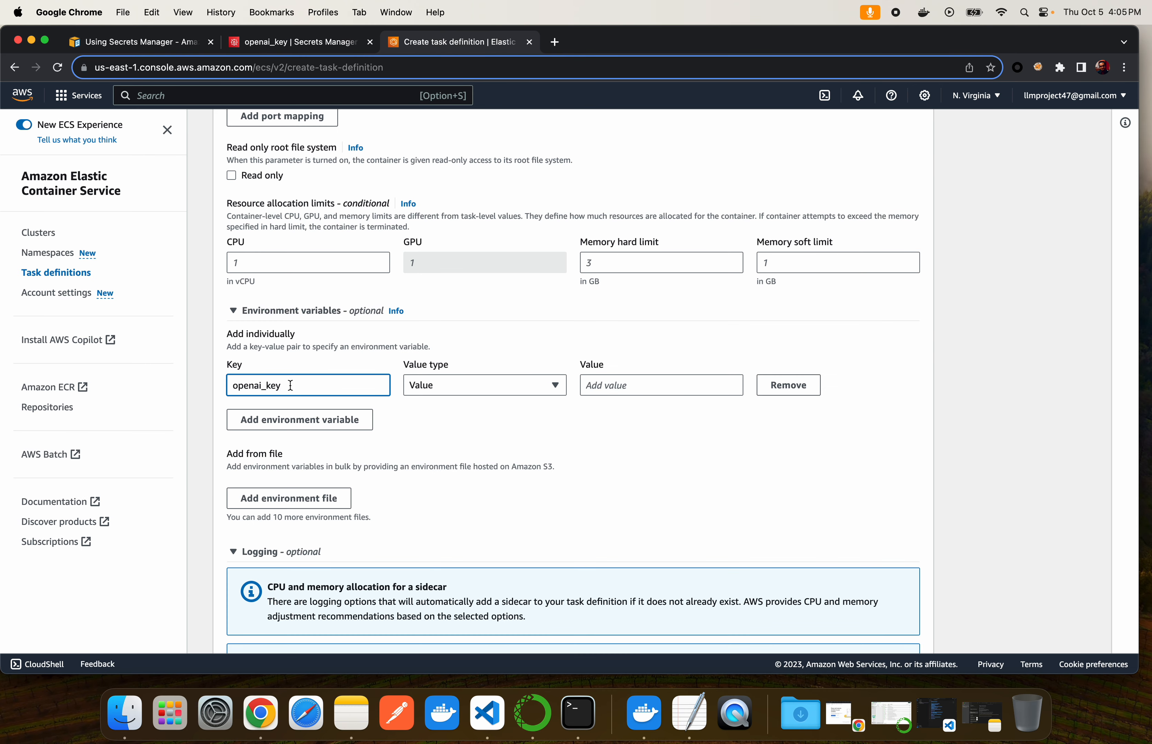
pyautogui.click(322, 44)
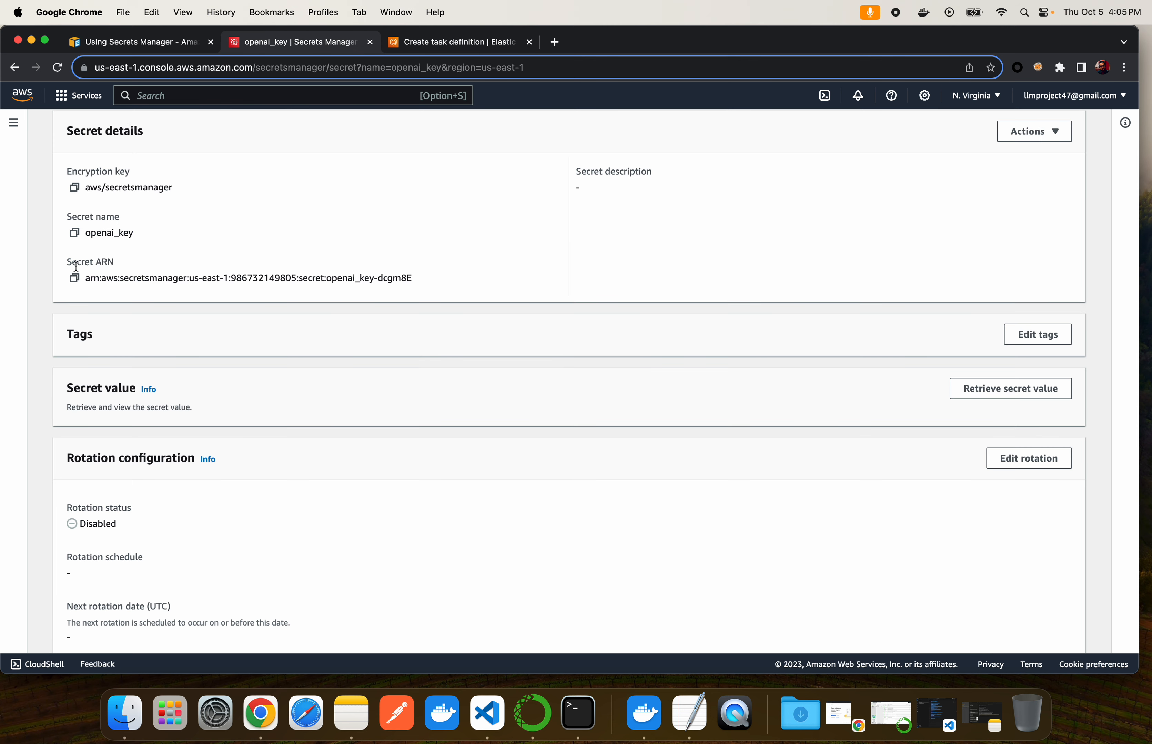
pyautogui.doubleClick(117, 233)
pyautogui.click(74, 280)
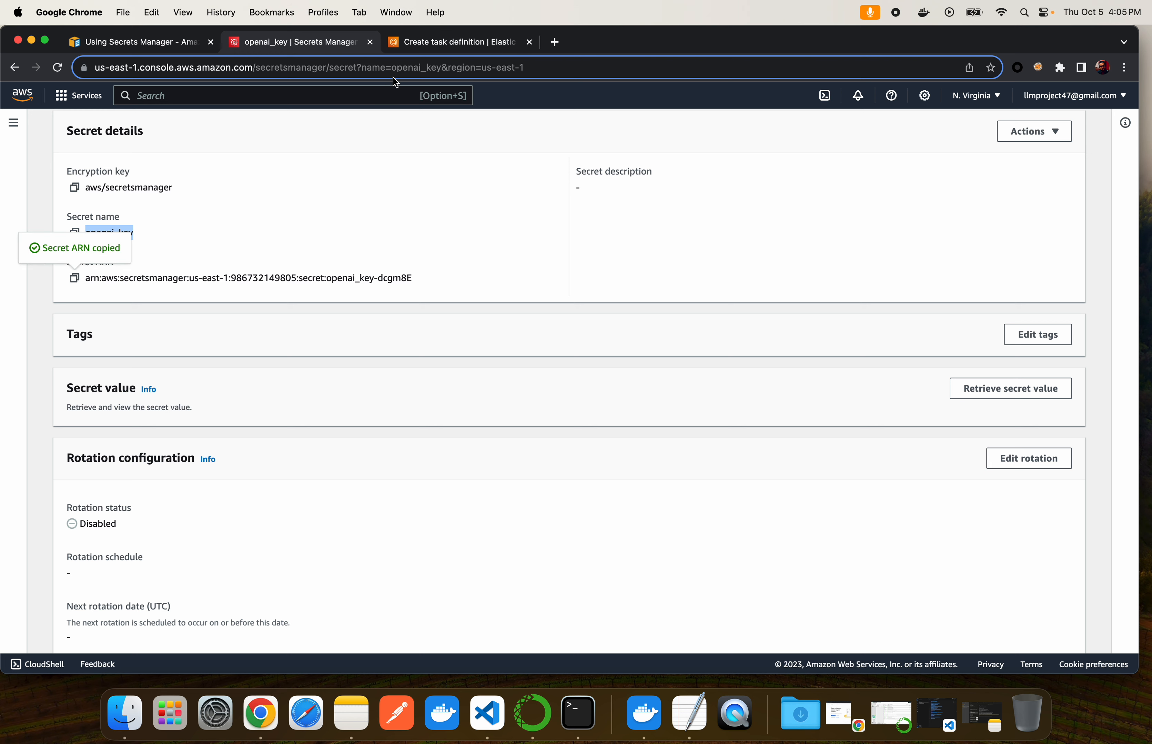
pyautogui.click(425, 41)
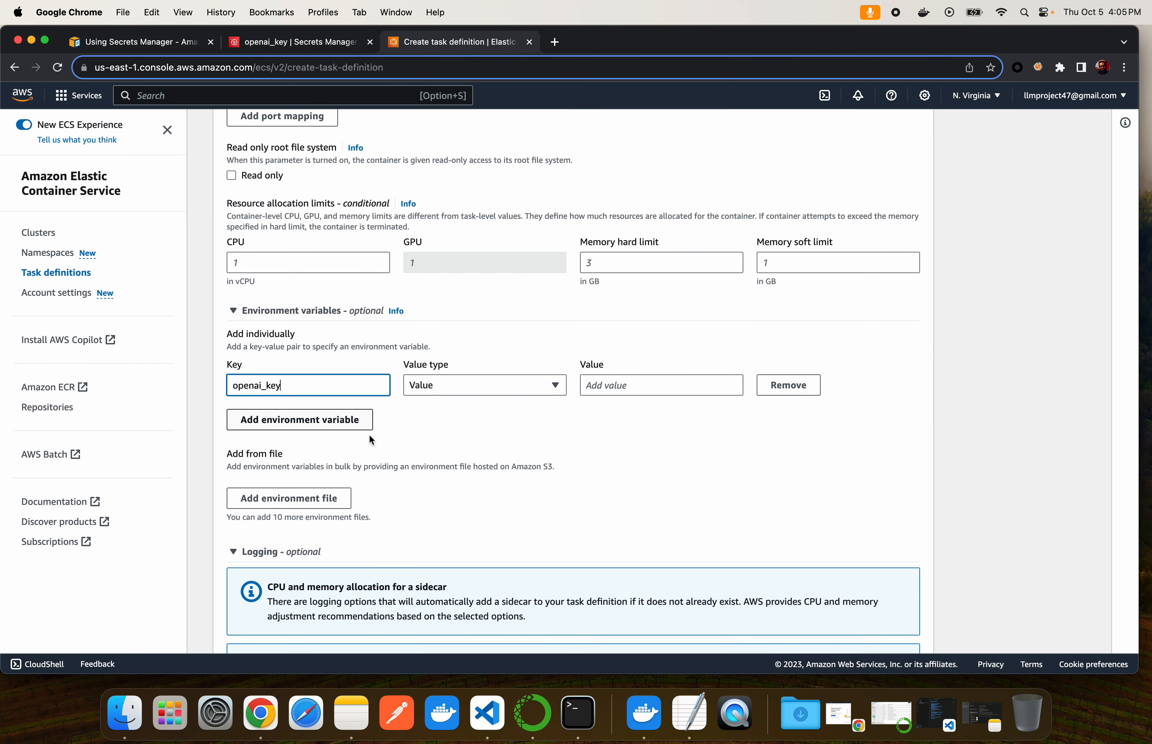
pyautogui.click(625, 385)
pyautogui.press('super+v')
pyautogui.click(621, 420)
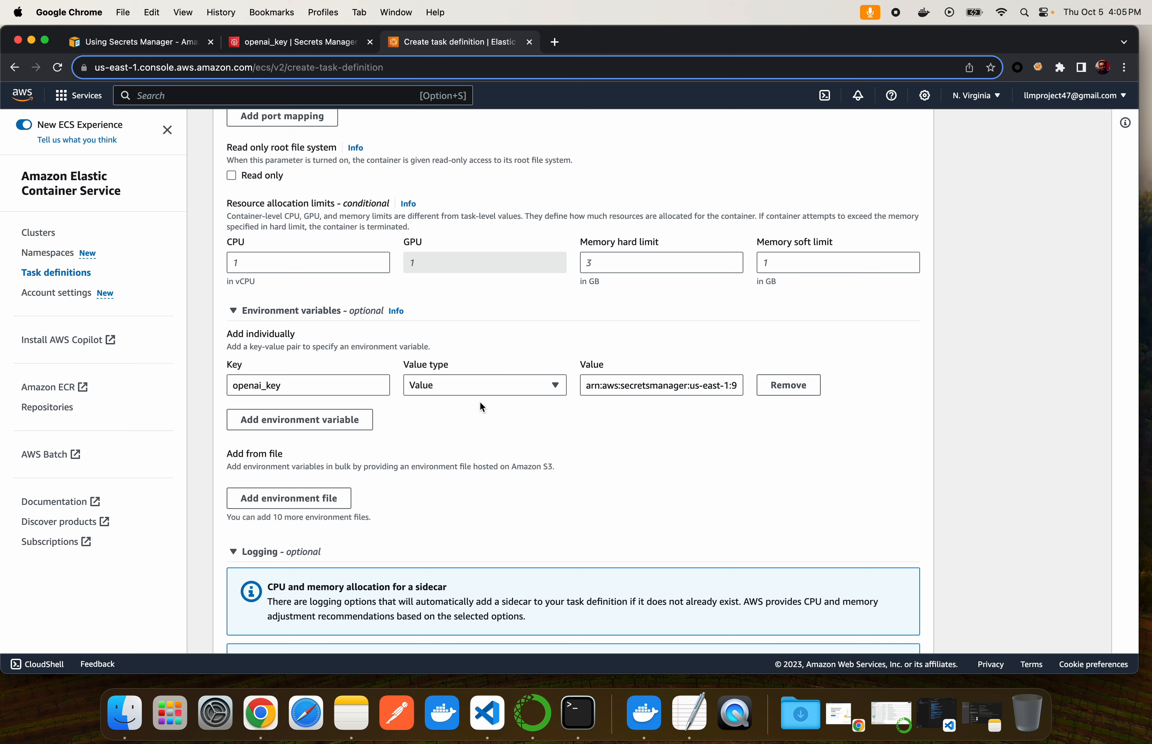
pyautogui.click(454, 390)
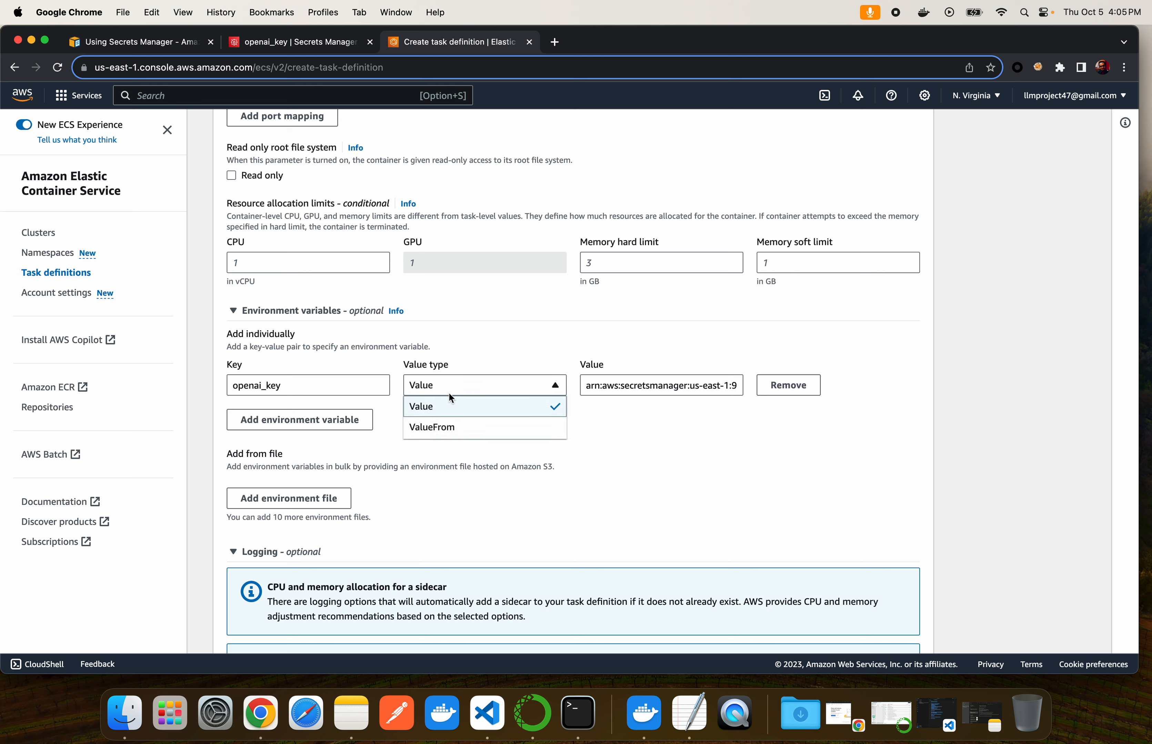
pyautogui.click(440, 428)
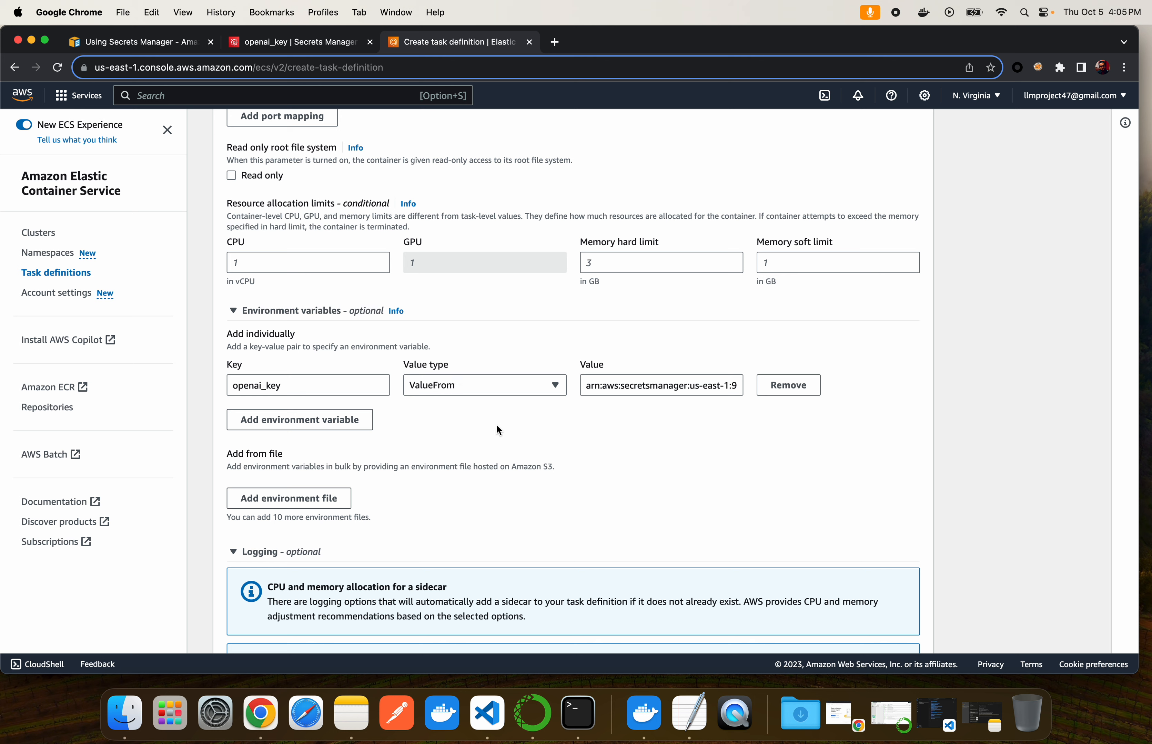
pyautogui.scroll(-5, 503, 428)
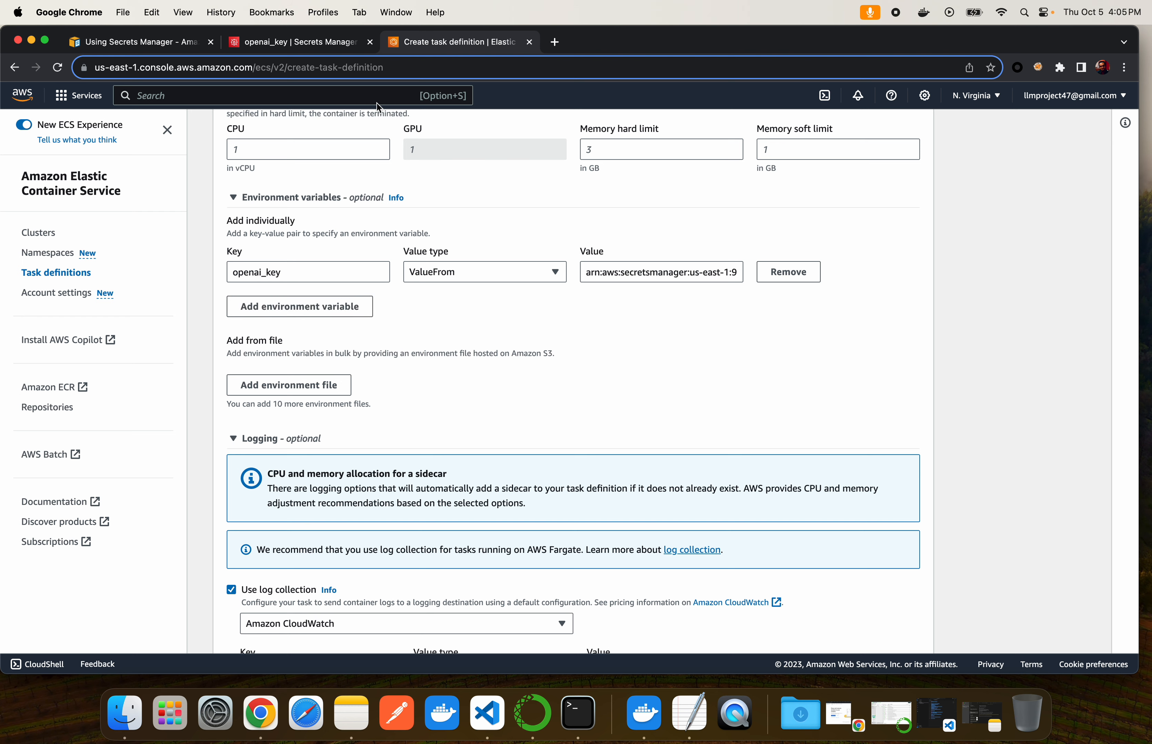
pyautogui.click(293, 42)
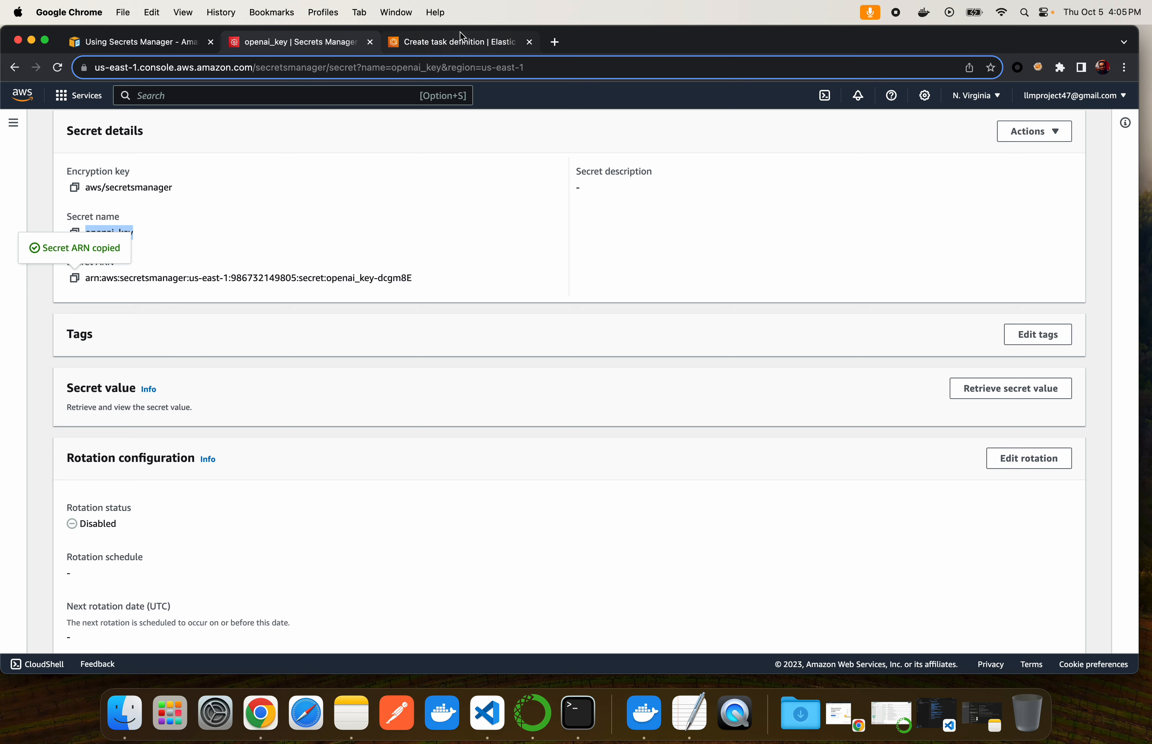
pyautogui.click(451, 42)
# Add a log configuration option with the key openai_key_test to the container's CloudWatch log collection
pyautogui.scroll(-5, 501, 279)
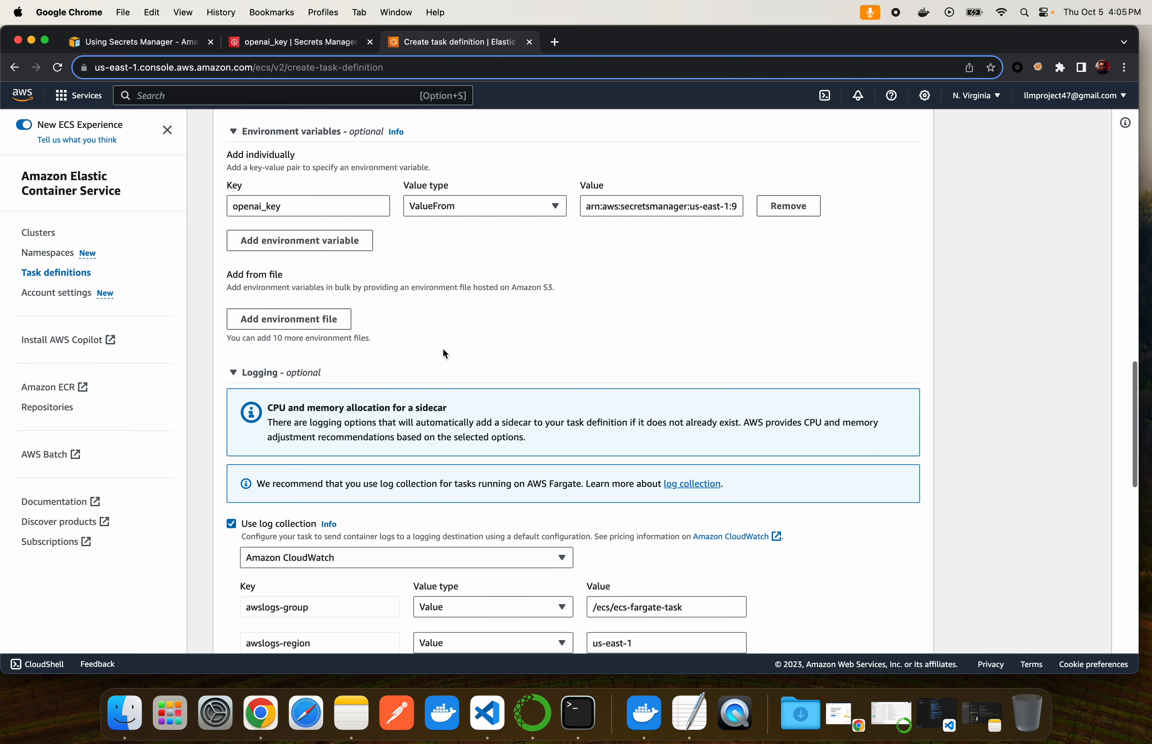
pyautogui.scroll(-5, 445, 354)
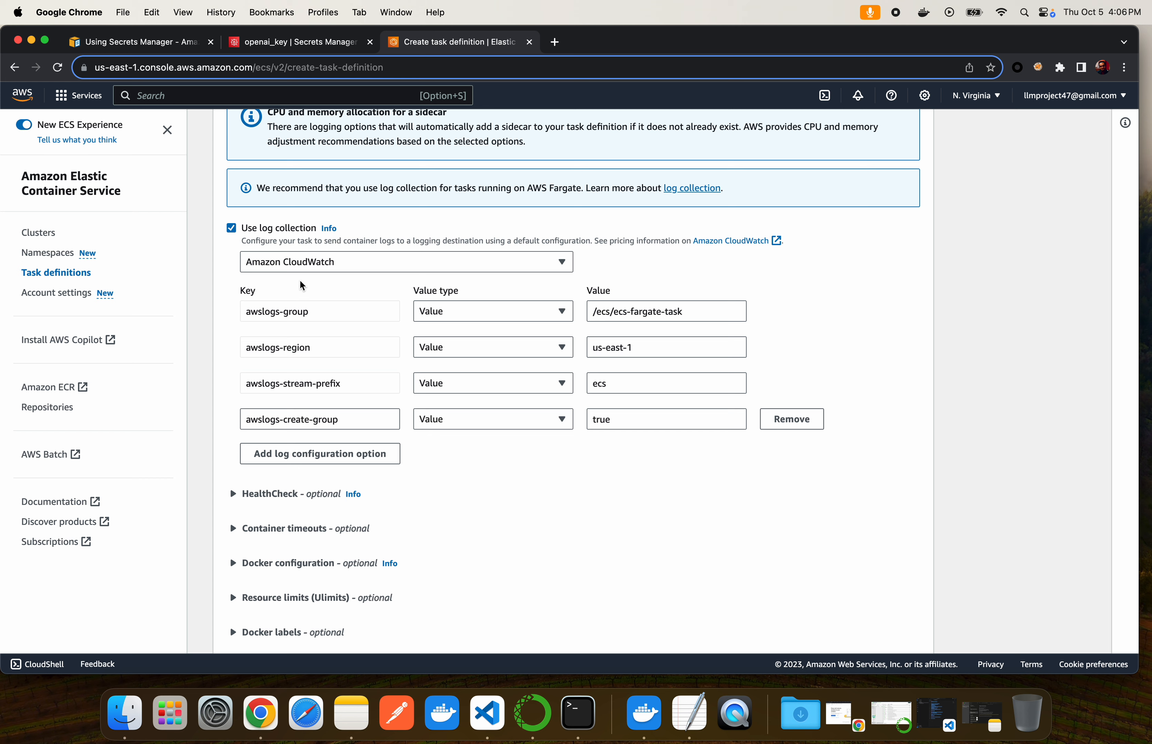
pyautogui.click(291, 453)
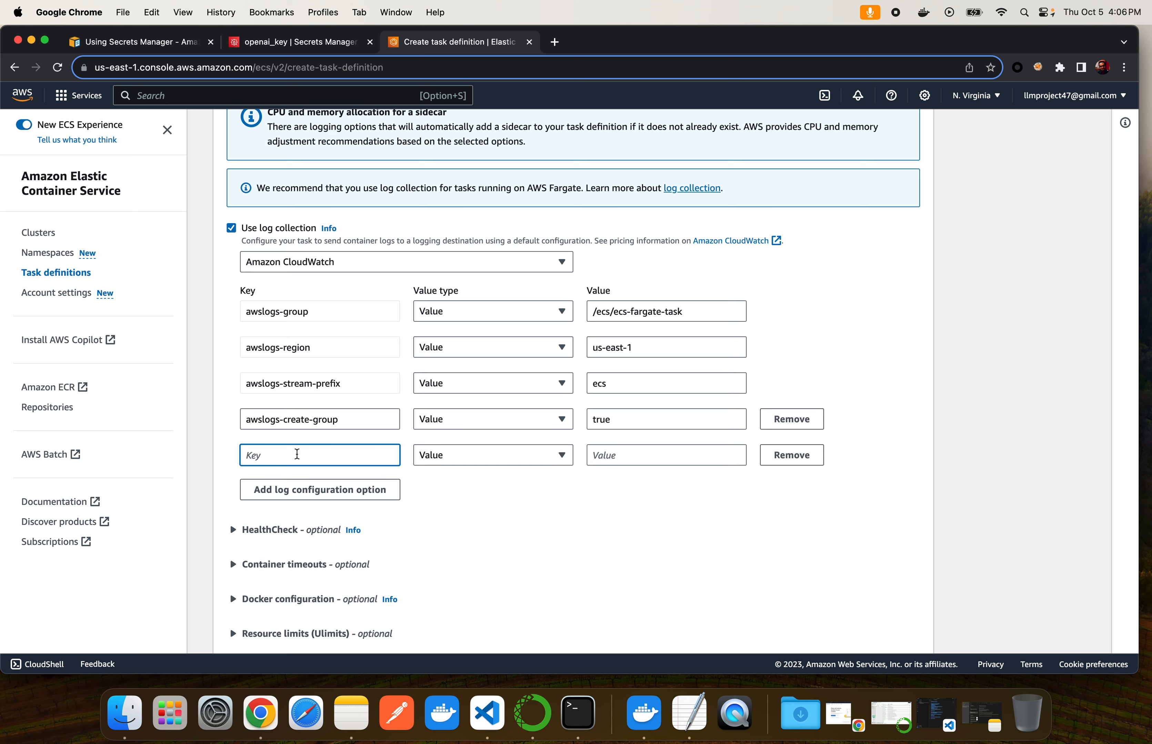
pyautogui.click(291, 452)
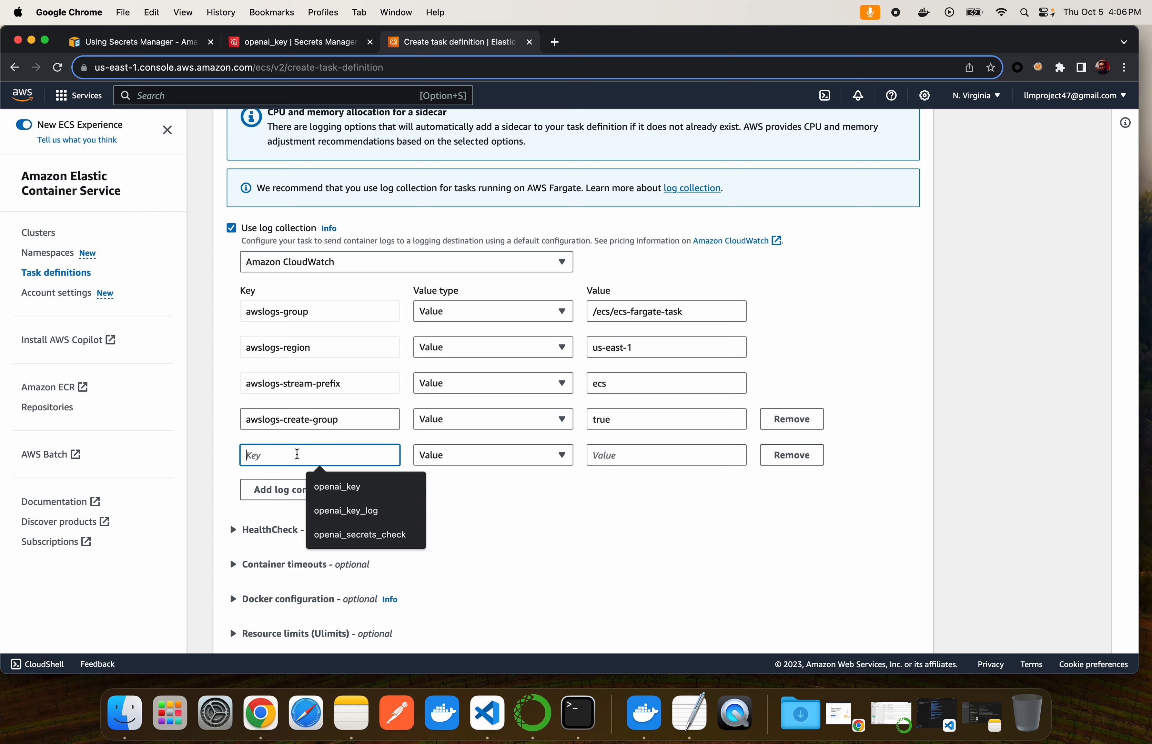
pyautogui.click(338, 512)
pyautogui.press('BackSpace')
pyautogui.press('BackSpace')
pyautogui.press('BackSpace')
pyautogui.write('test')
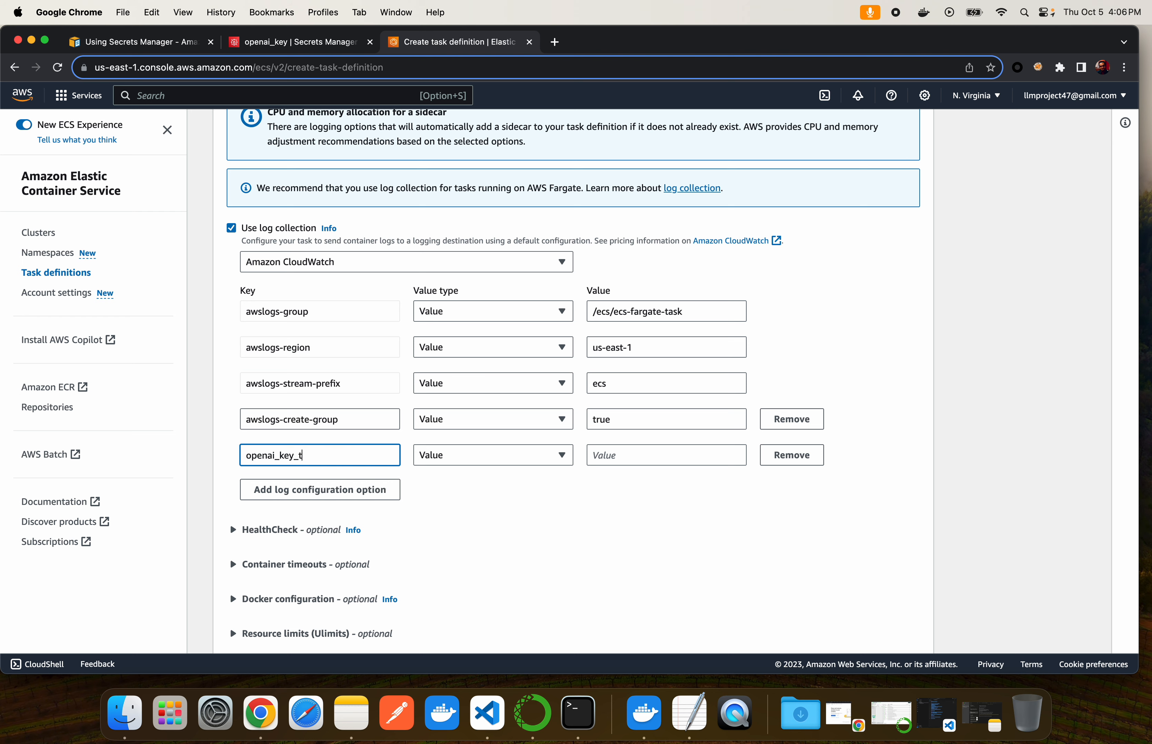
pyautogui.click(525, 488)
# Copy the ARN of the openai_key secret from its details in Secrets Manager
pyautogui.click(611, 455)
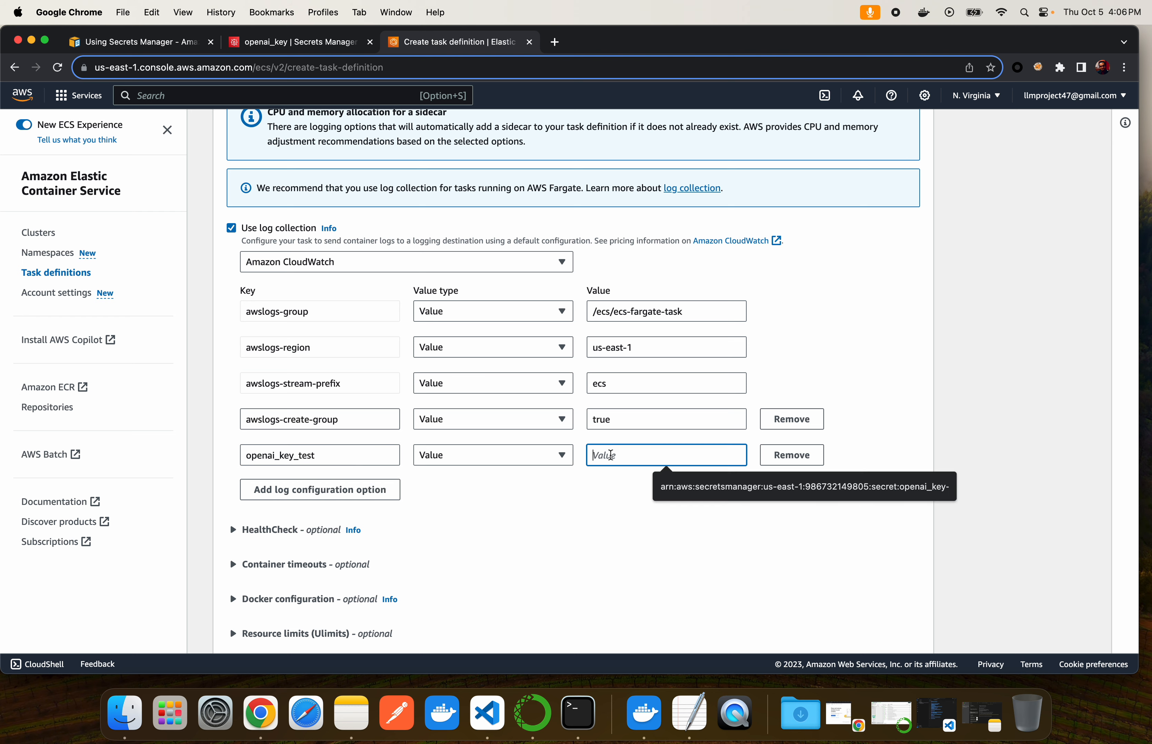
pyautogui.click(619, 507)
pyautogui.scroll(3, 619, 506)
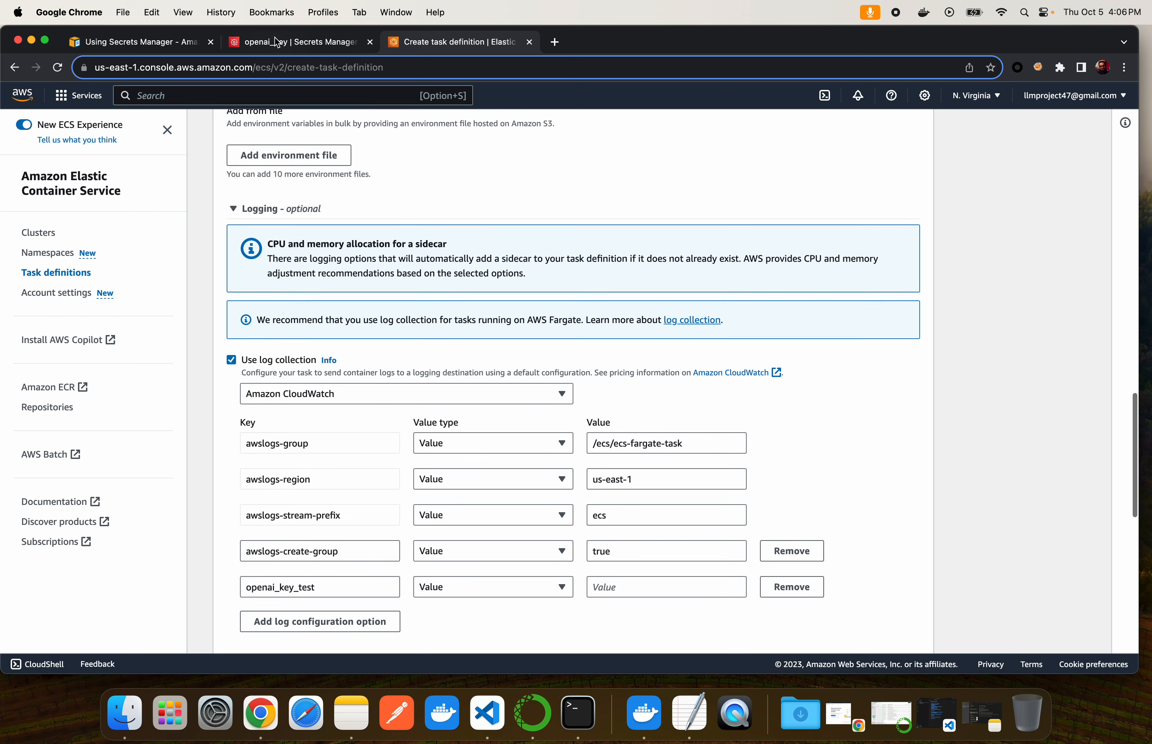
pyautogui.click(275, 41)
pyautogui.click(143, 286)
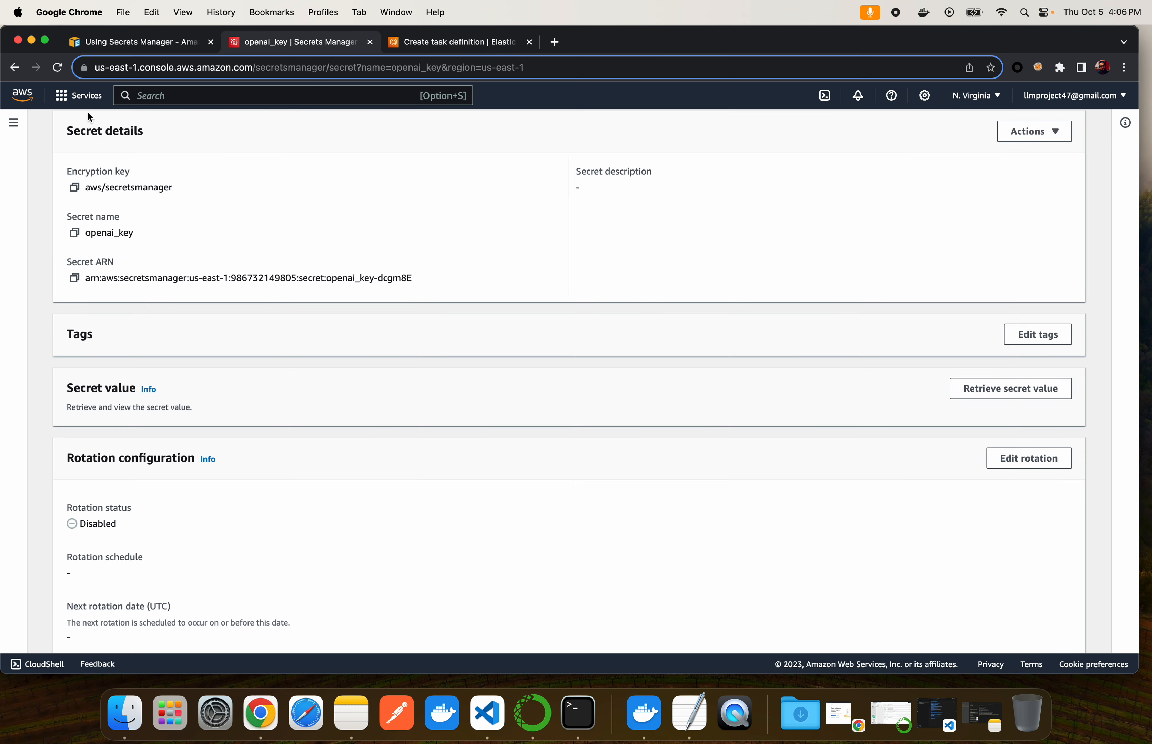
pyautogui.click(75, 278)
# Enter the copied secret ARN as the value of the openai_key_test log option and set its value type to ValueFrom
pyautogui.click(404, 42)
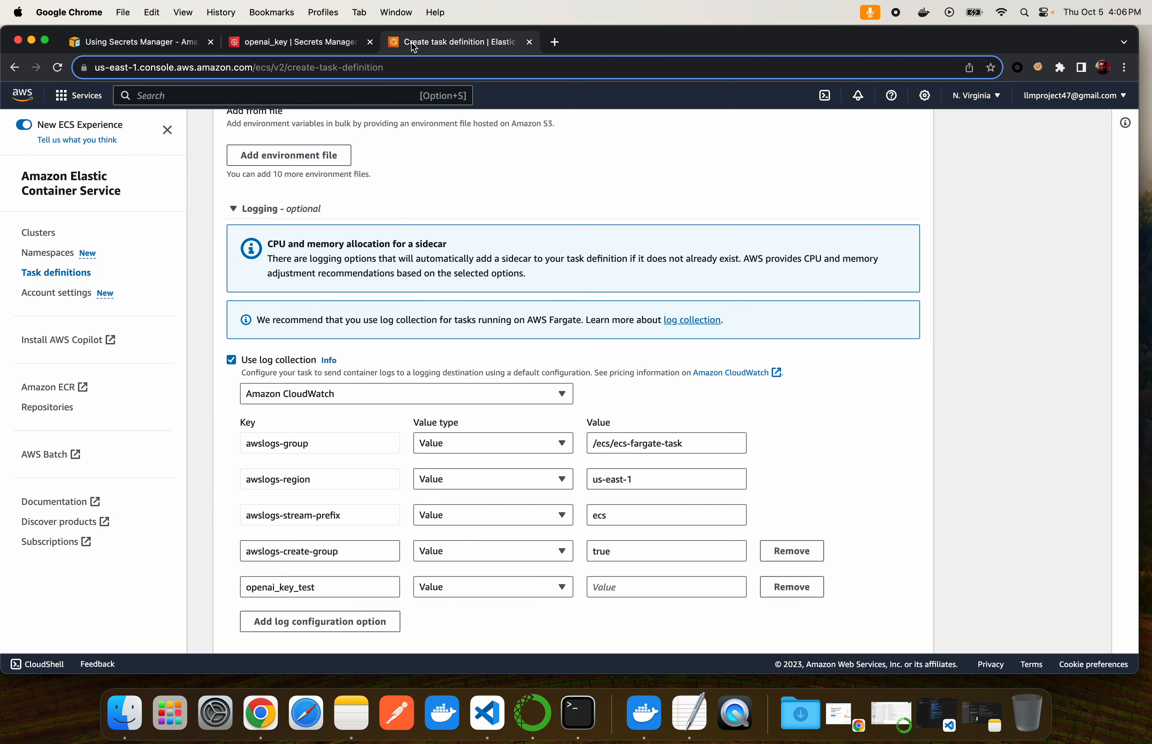
pyautogui.scroll(-5, 654, 489)
pyautogui.click(624, 466)
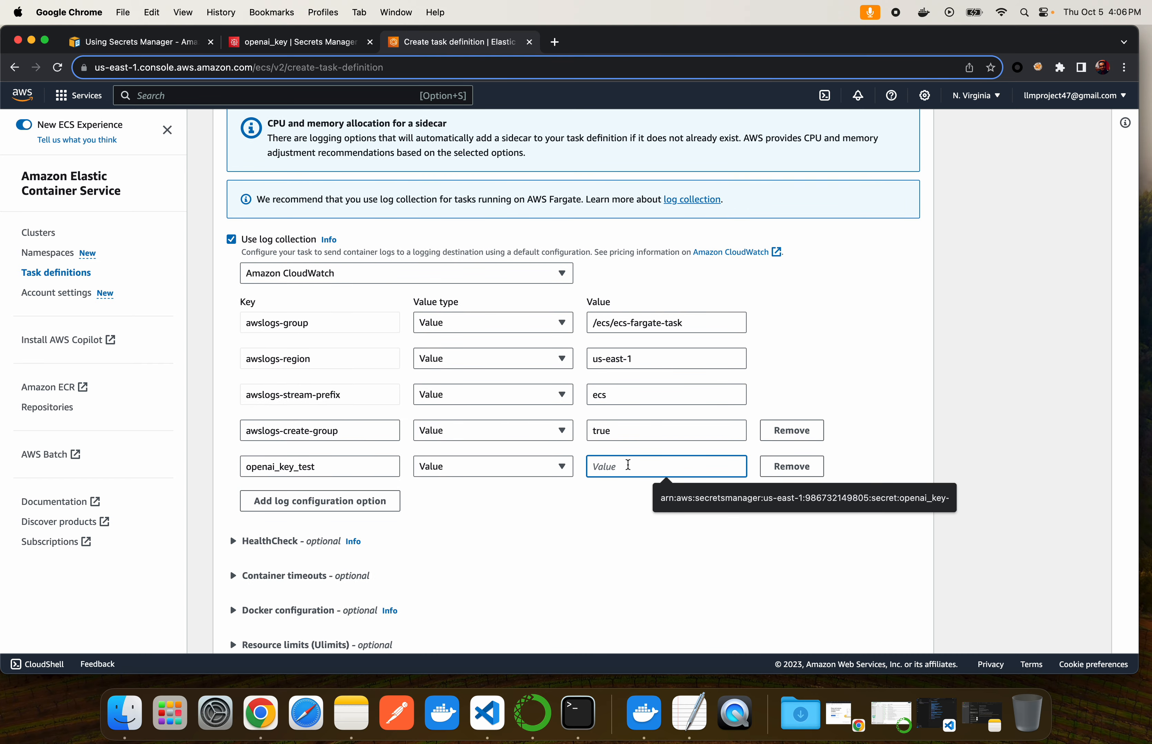
pyautogui.press('super+v')
pyautogui.click(591, 511)
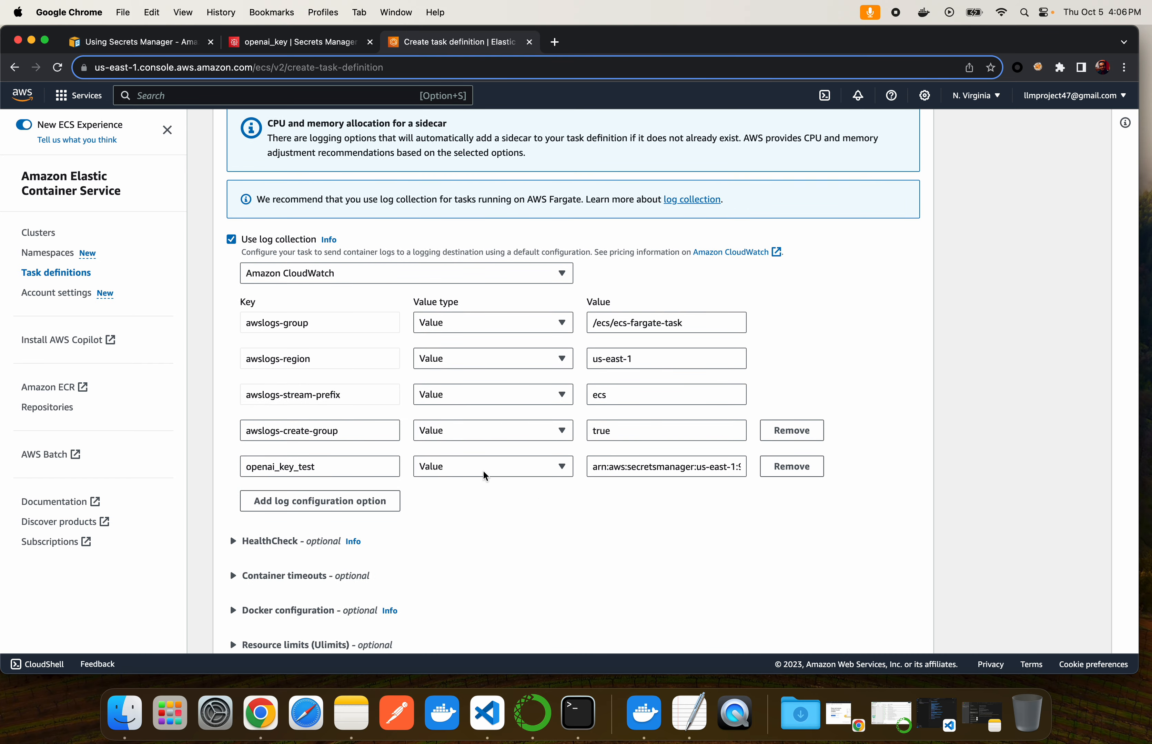
pyautogui.click(451, 469)
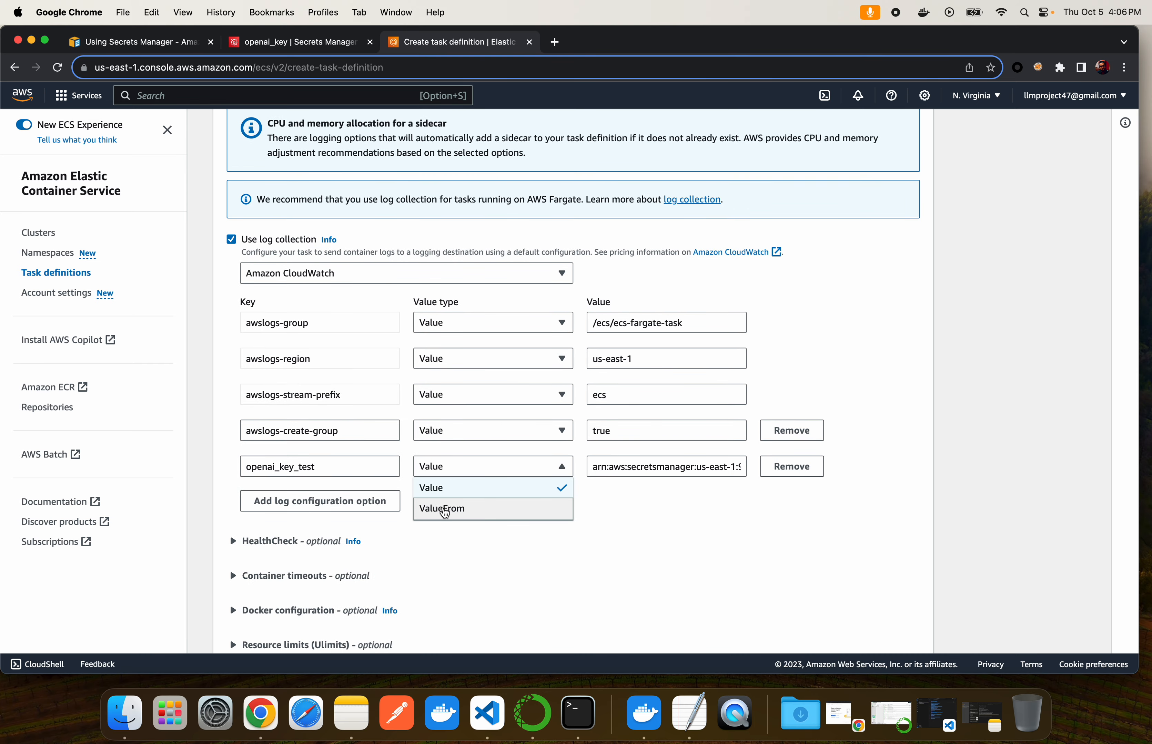
pyautogui.click(443, 508)
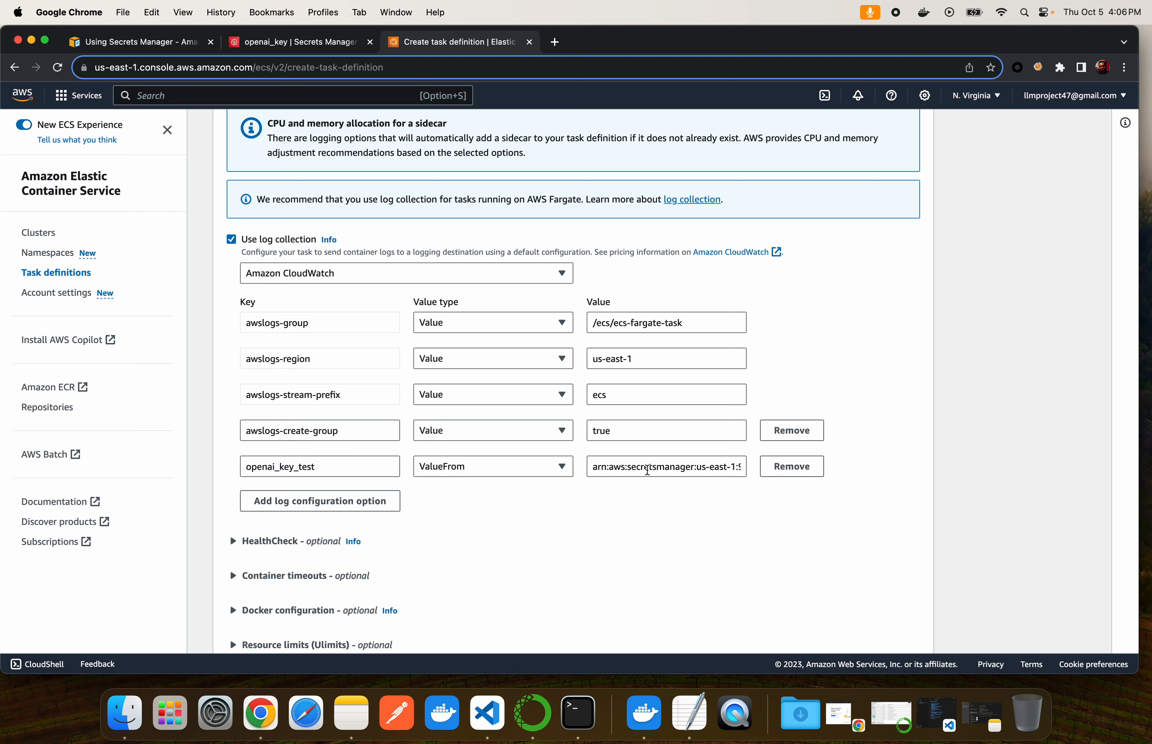
# Review the openai_key secret's ARN and the value type choices of the openai_key_test log option
pyautogui.click(280, 43)
pyautogui.moveTo(144, 279); pyautogui.dragTo(209, 275)
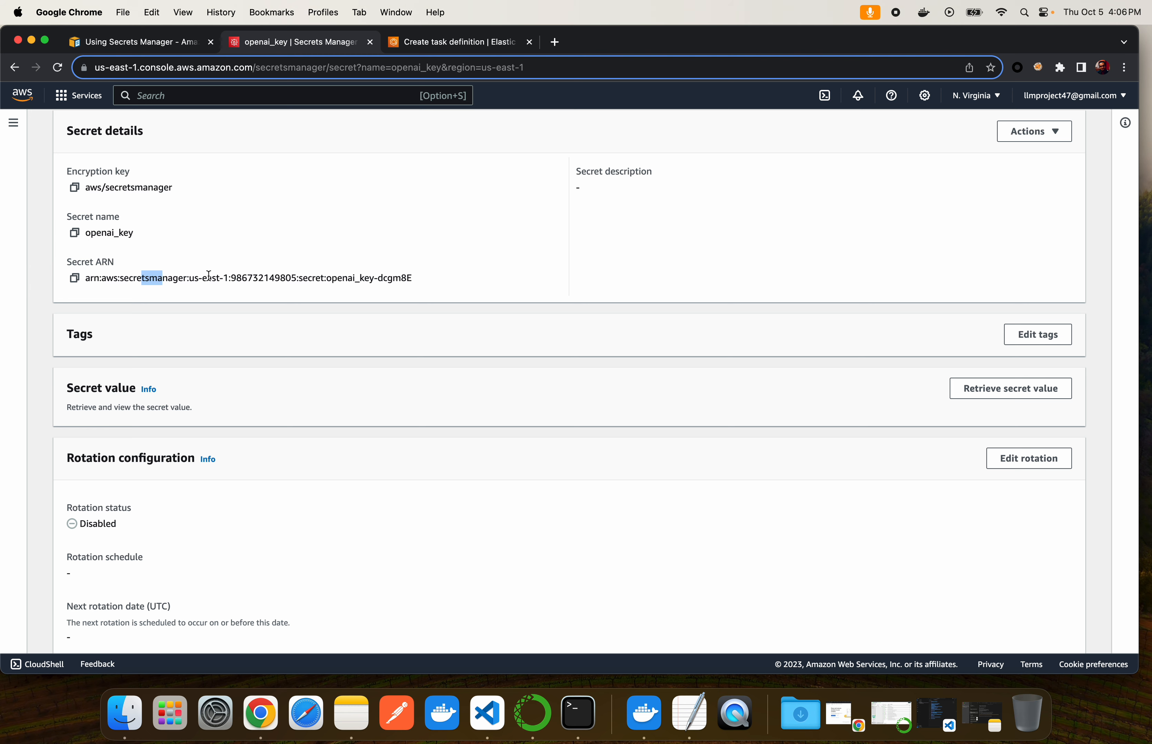
pyautogui.click(428, 43)
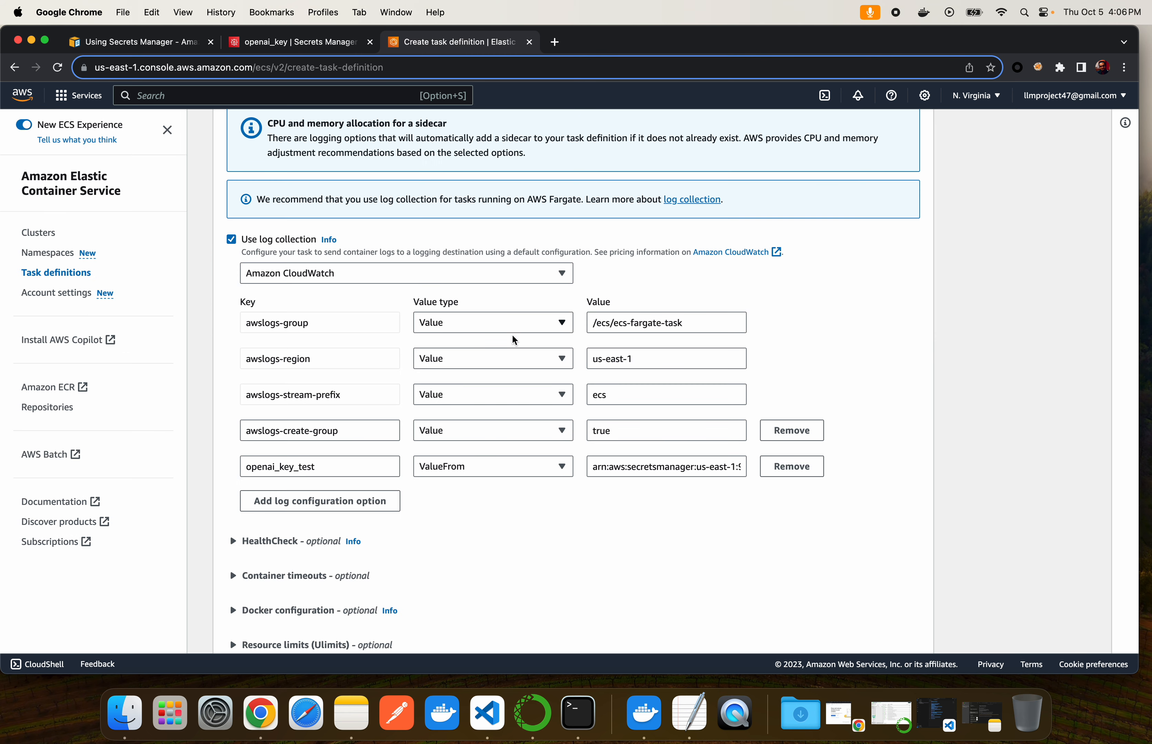
pyautogui.click(464, 471)
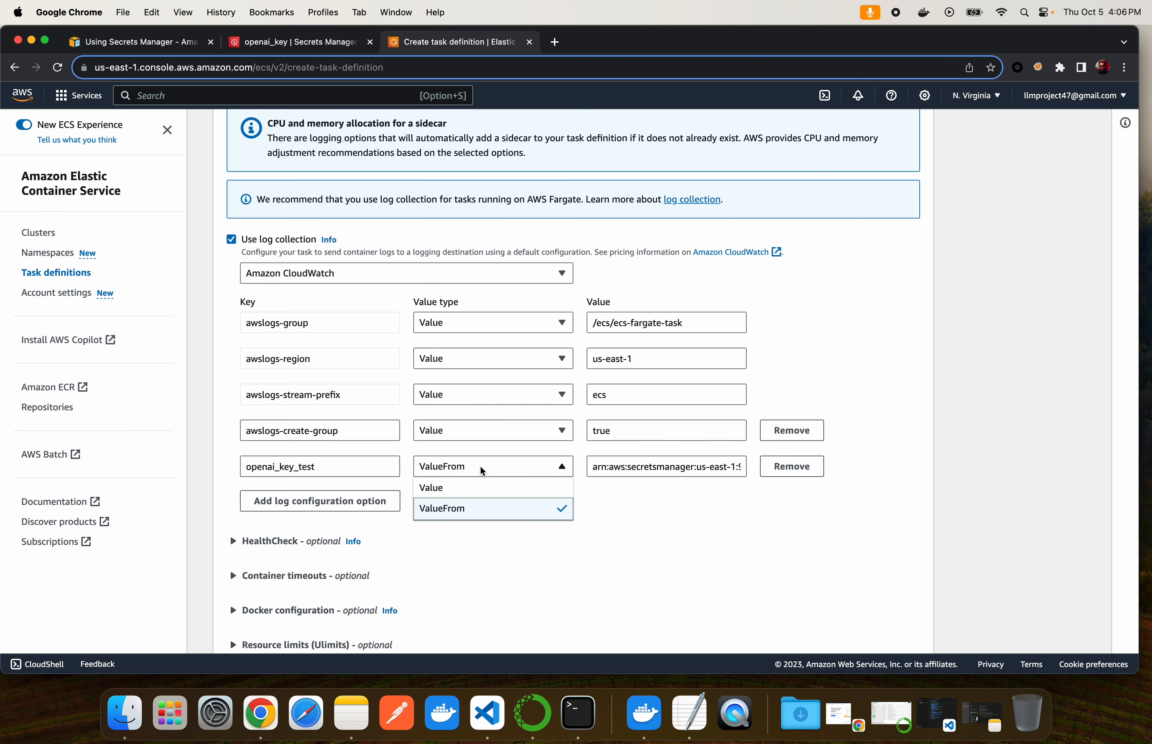
pyautogui.click(476, 537)
pyautogui.click(487, 469)
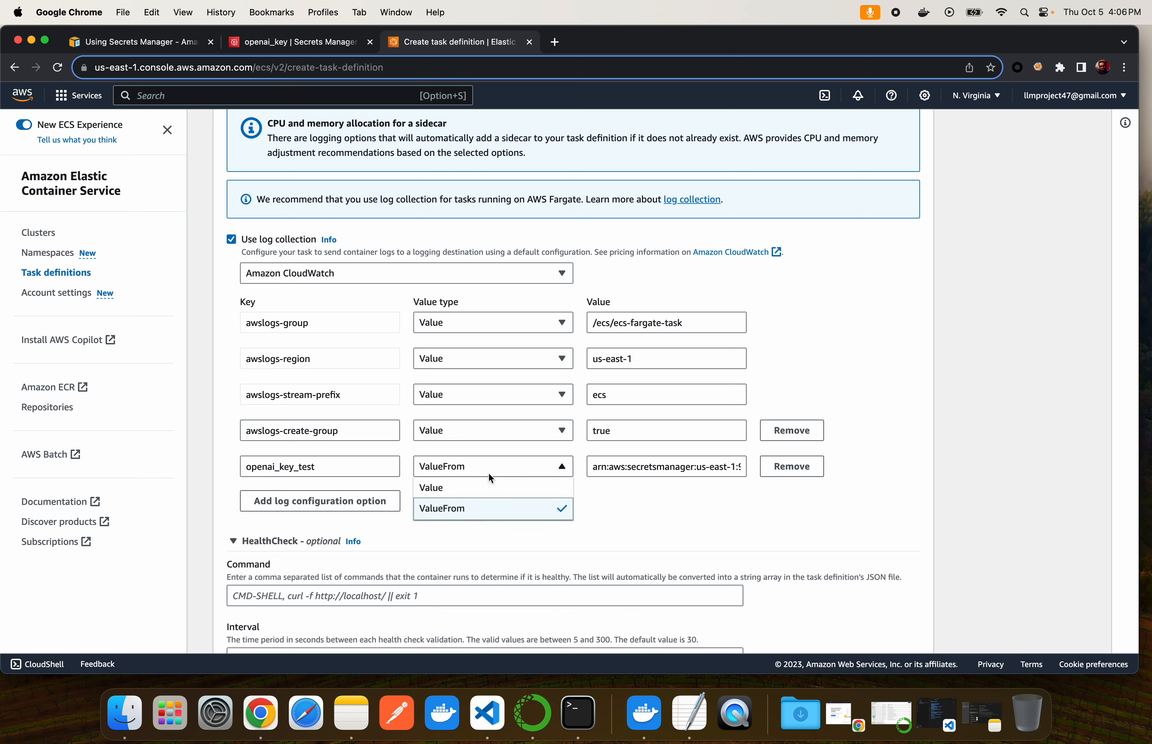
pyautogui.click(479, 484)
pyautogui.click(495, 466)
pyautogui.click(492, 505)
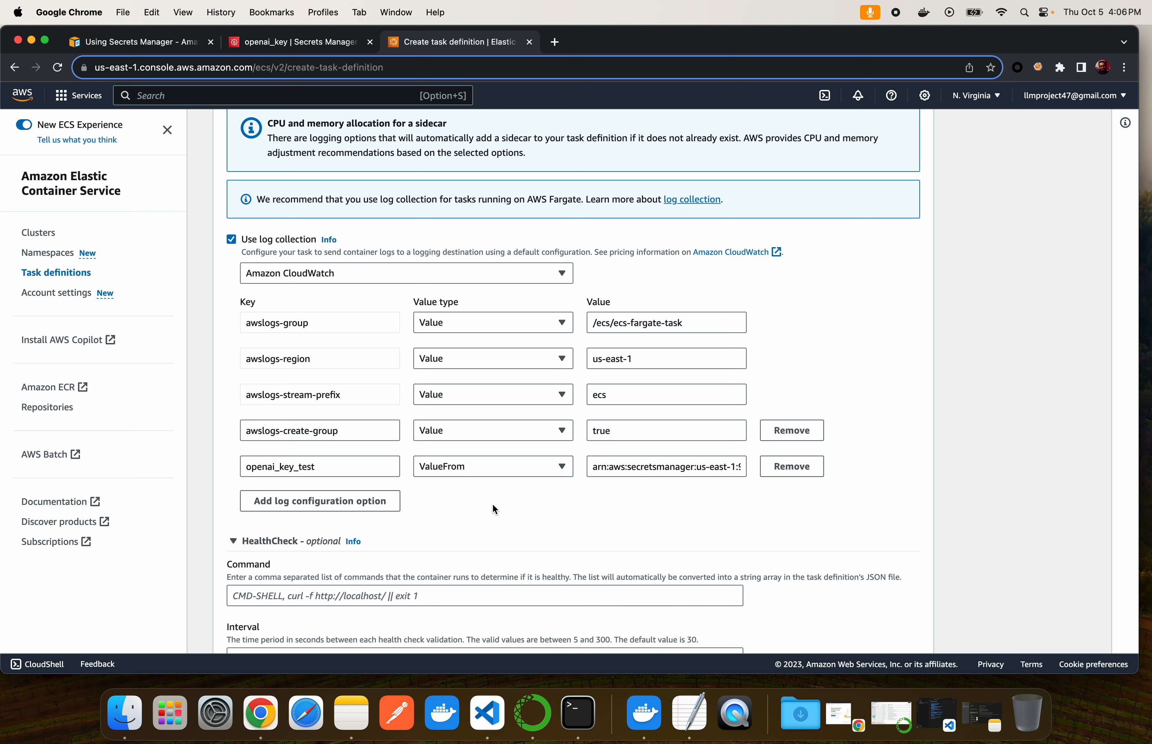
pyautogui.click(261, 541)
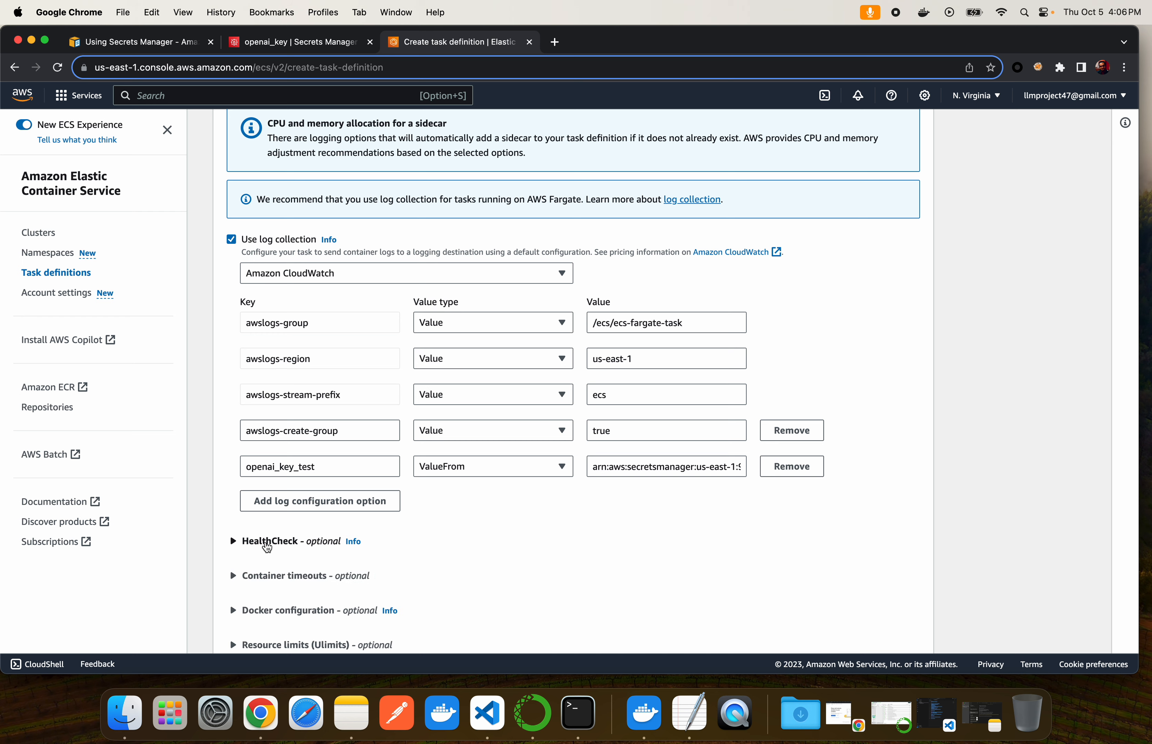
# Leave the remaining container, storage, monitoring and tag settings at their defaults and create the task definition
pyautogui.scroll(-4, 278, 409)
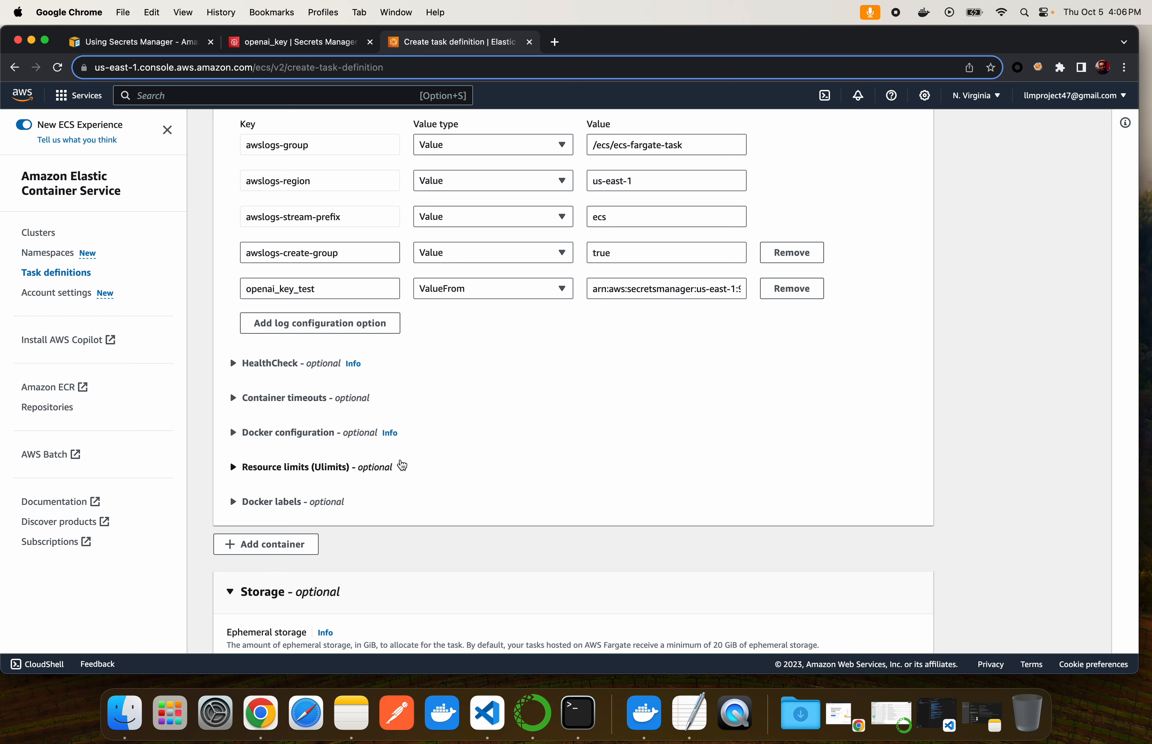
pyautogui.scroll(-5, 401, 465)
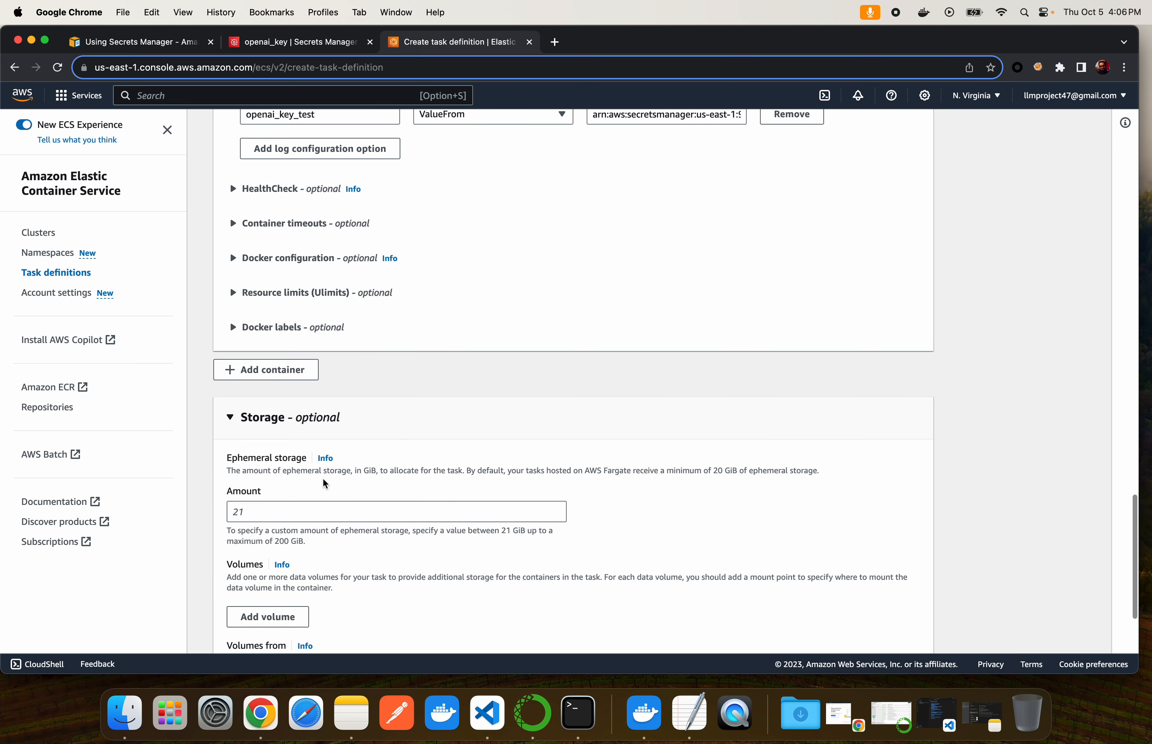
pyautogui.scroll(-4, 324, 484)
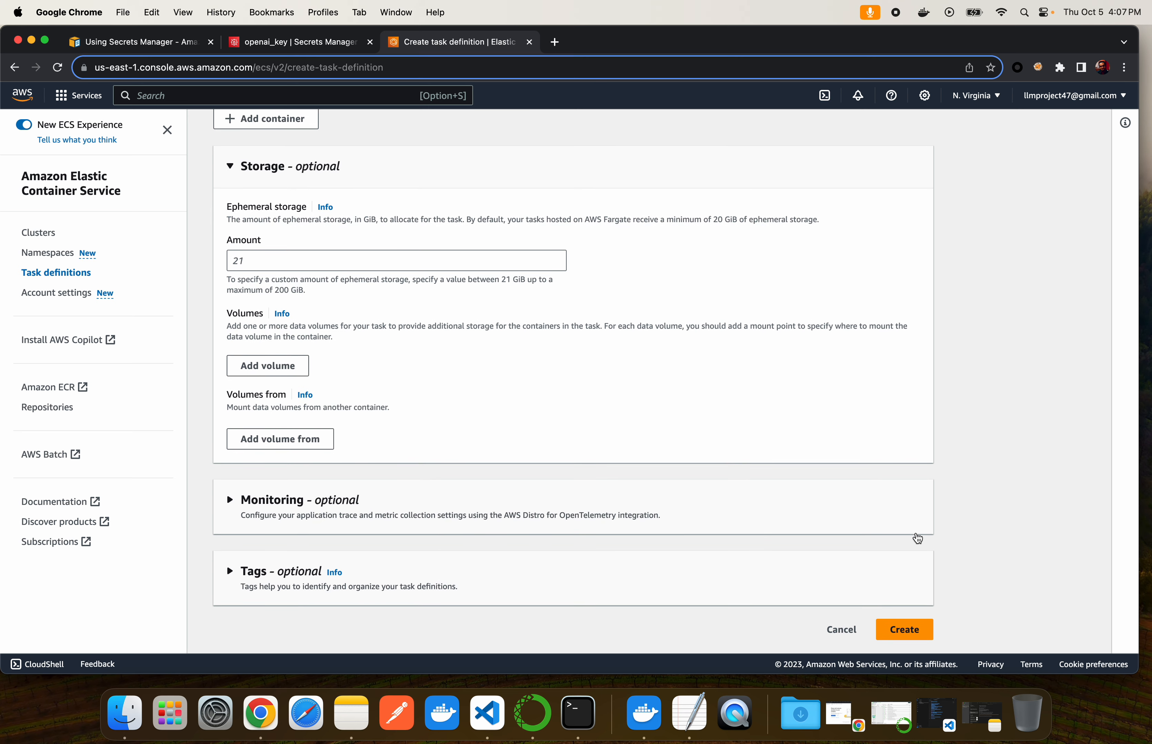
pyautogui.click(904, 629)
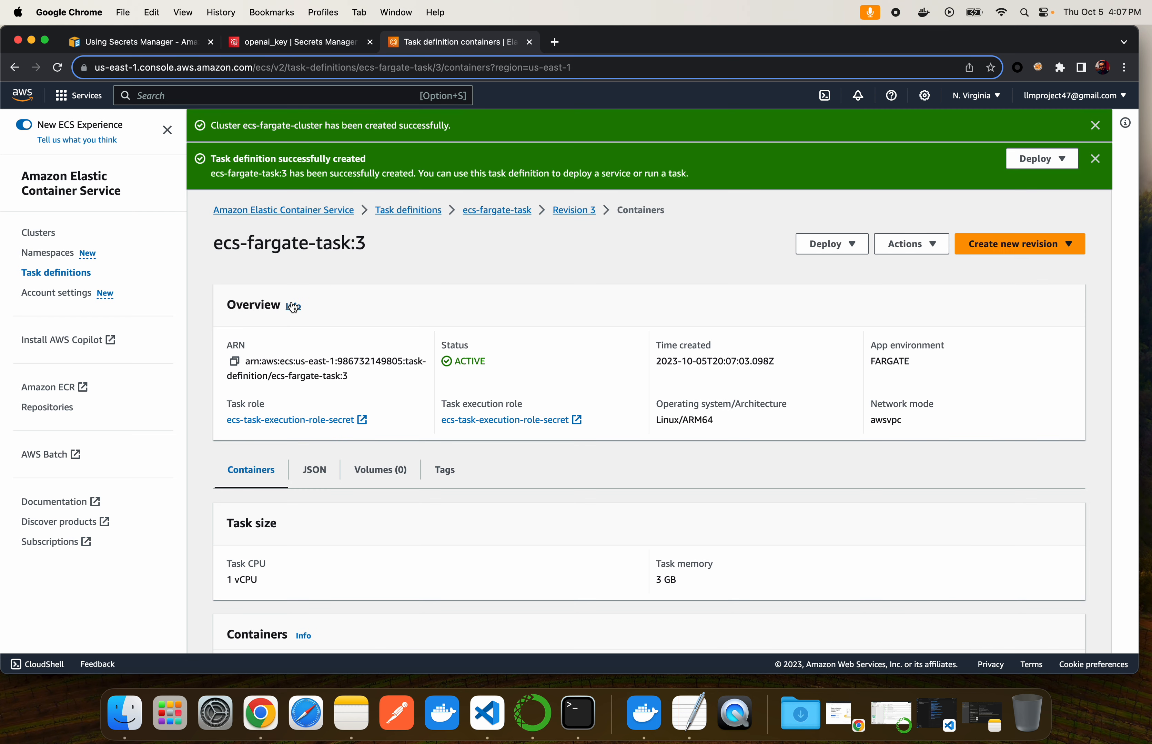
# Select ecs-fargate-task in the list of task definitions and view its deployment options
pyautogui.click(86, 274)
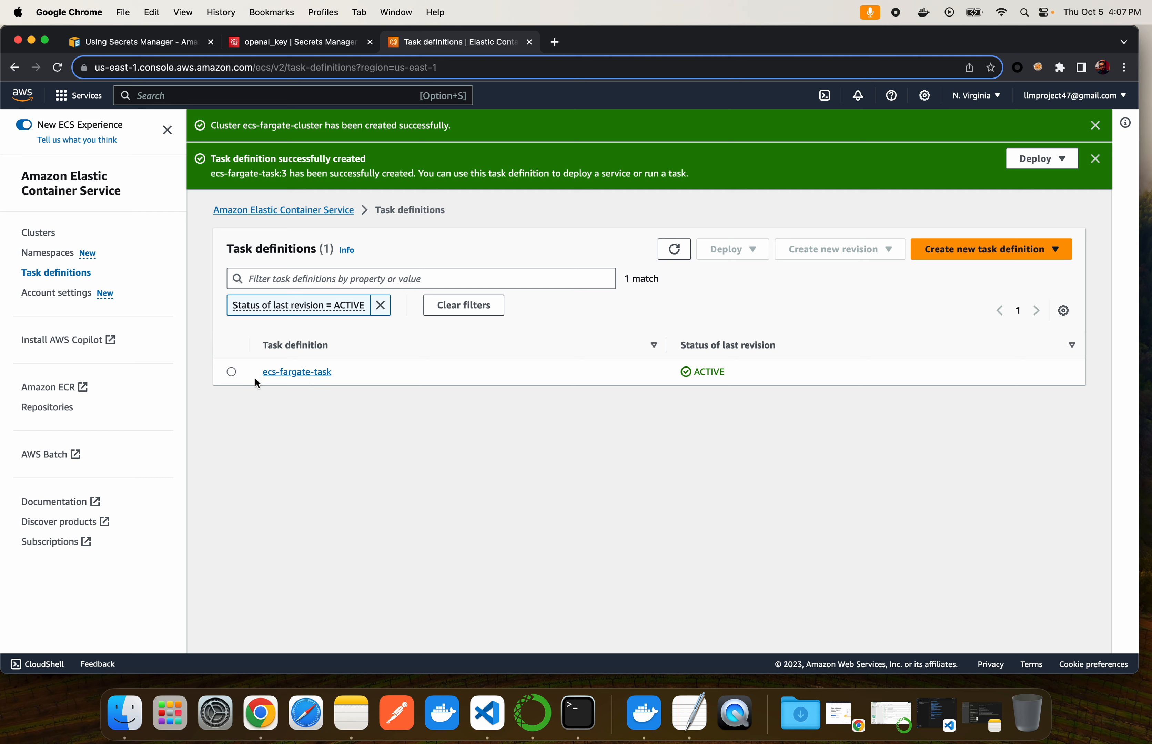
pyautogui.click(232, 372)
pyautogui.click(726, 251)
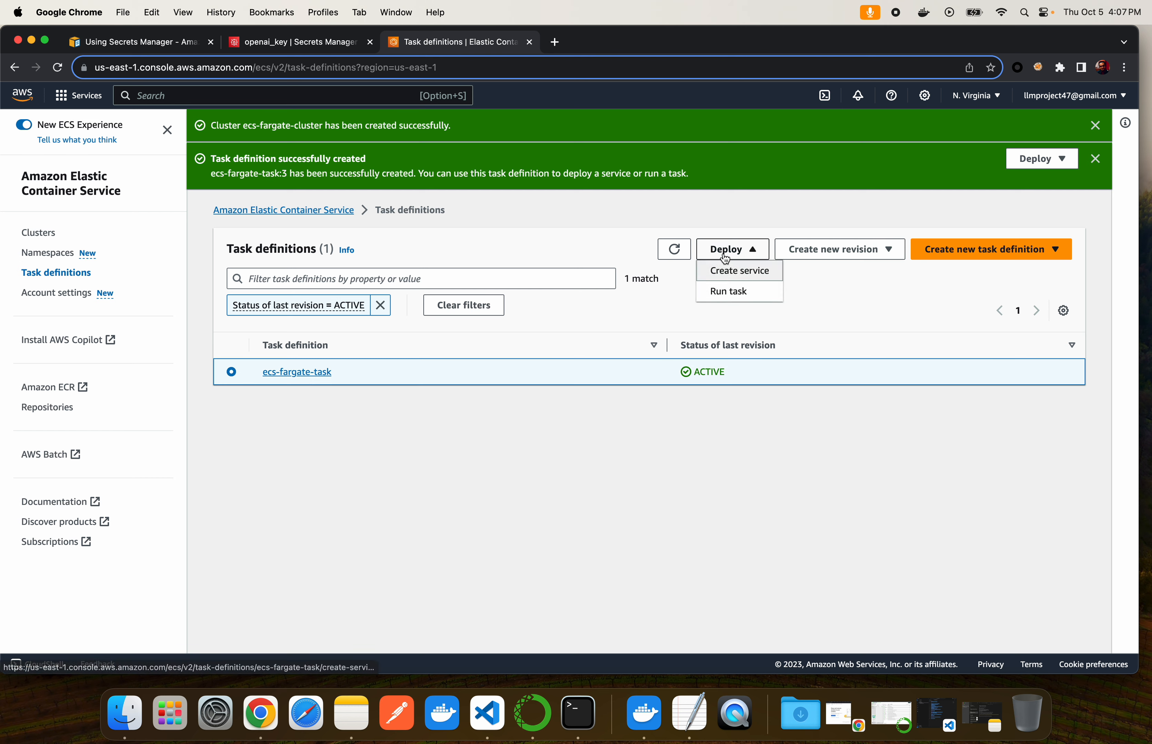
pyautogui.click(561, 503)
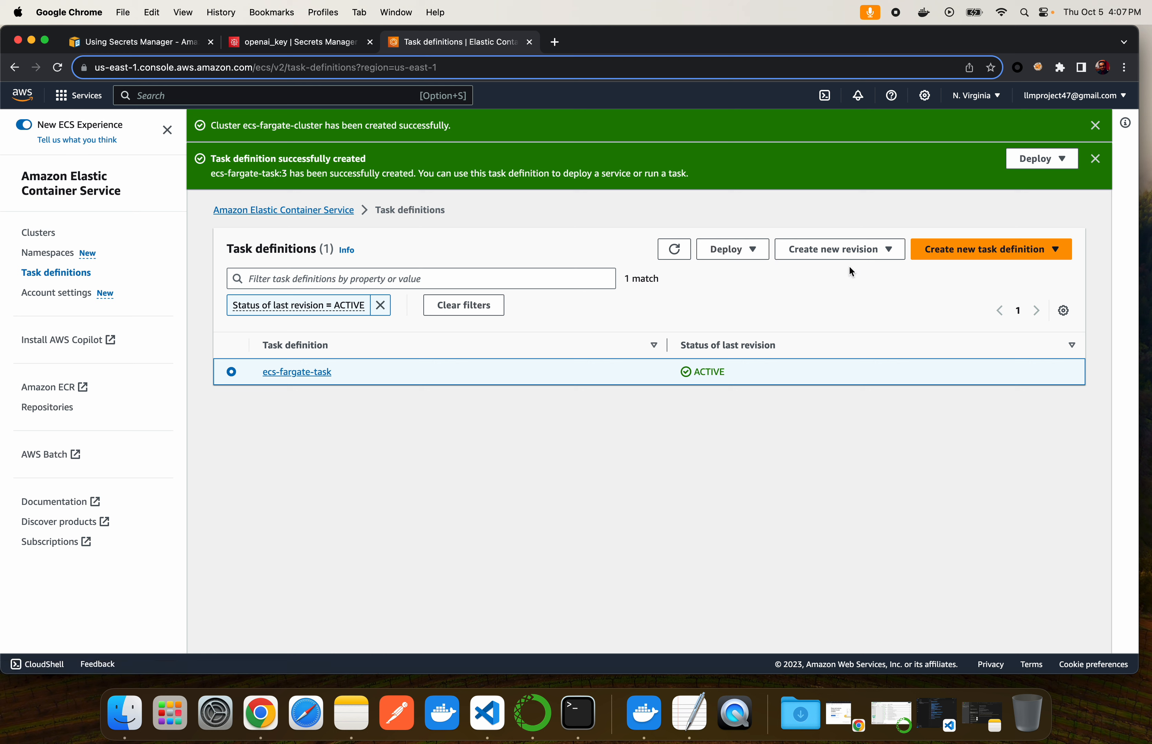